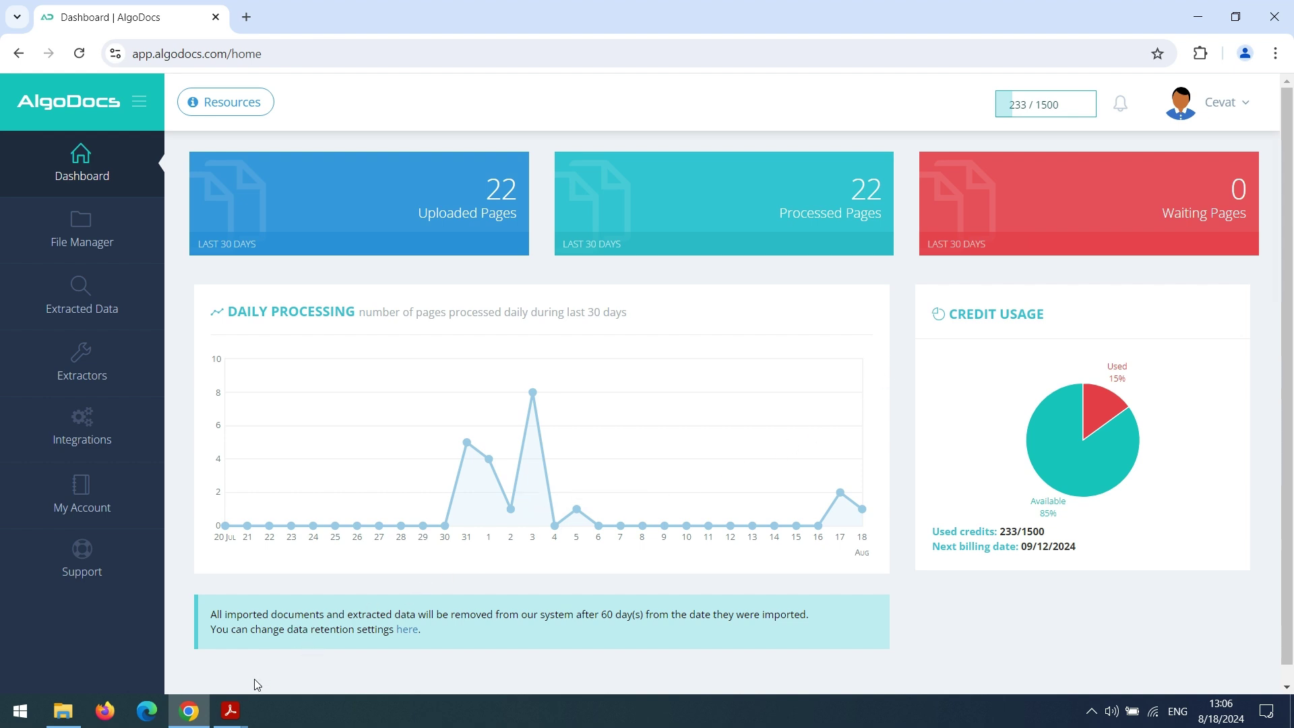
# Switch to Adobe Acrobat and compare the layouts, header details and item tables of bol-001.pdf and bol-002.pdf
pyautogui.click(233, 711)
pyautogui.click(202, 640)
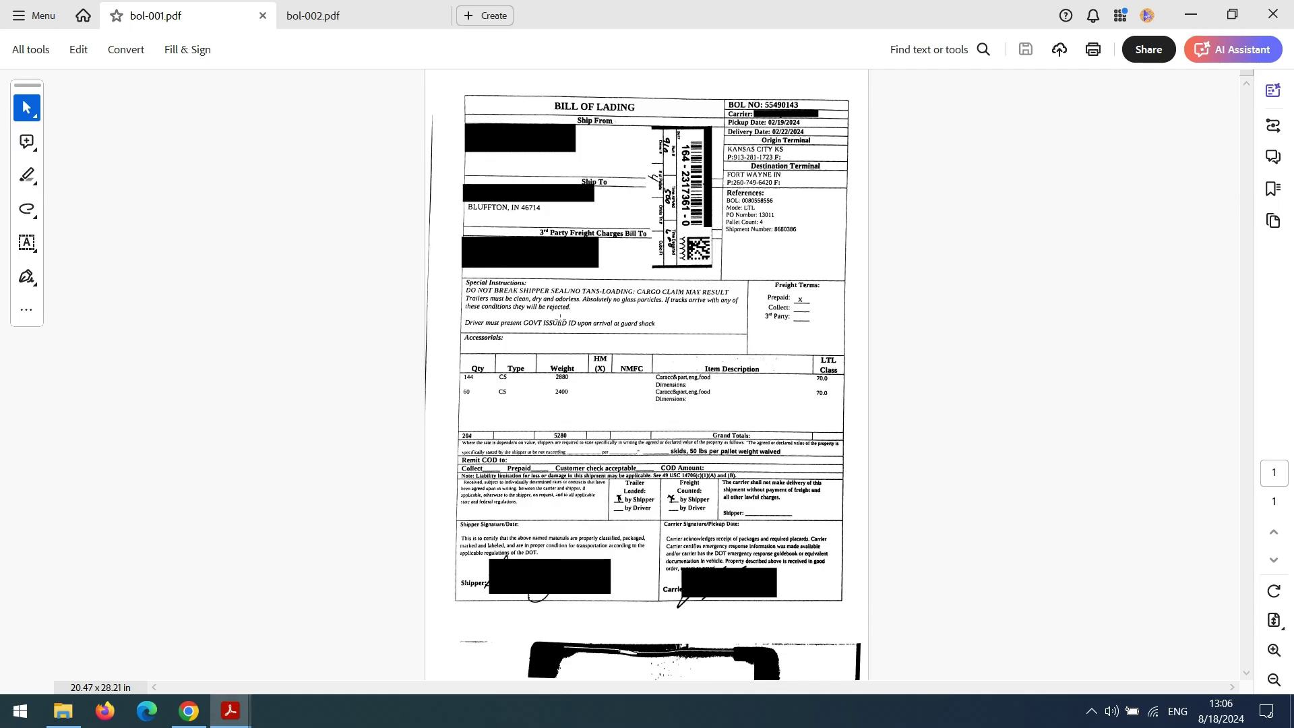
pyautogui.click(367, 18)
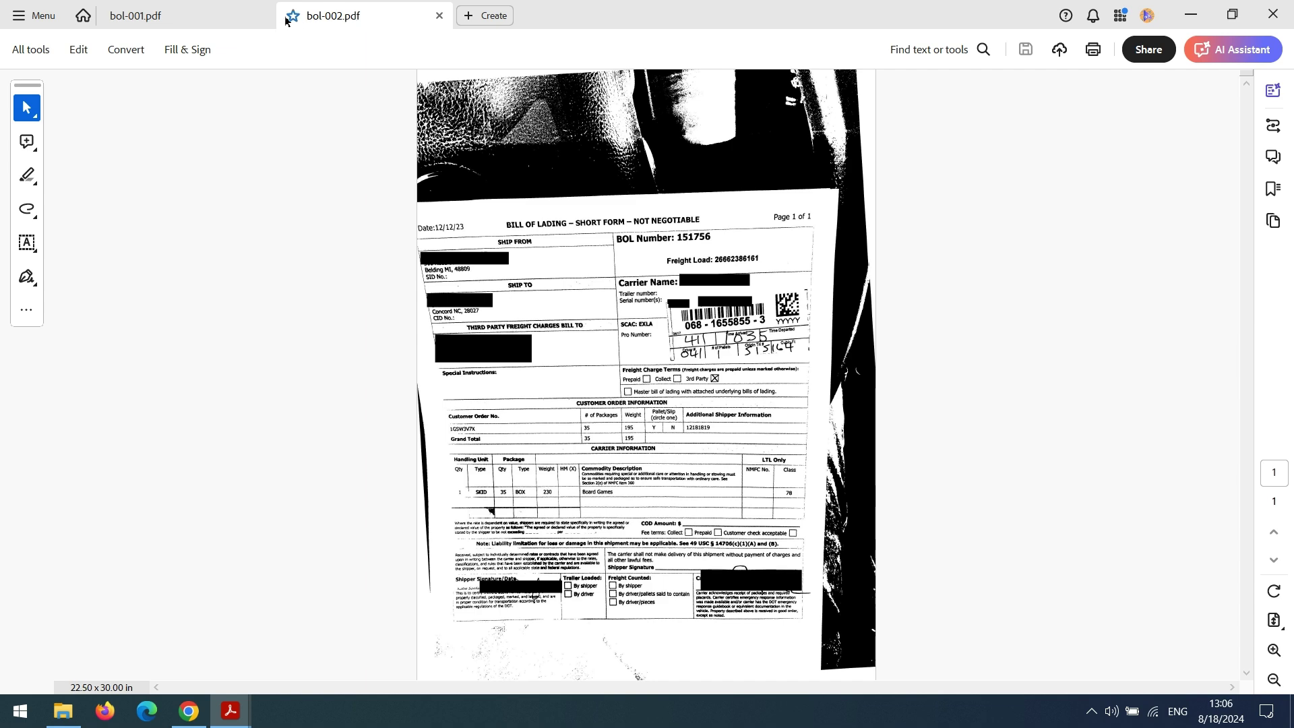
pyautogui.click(175, 17)
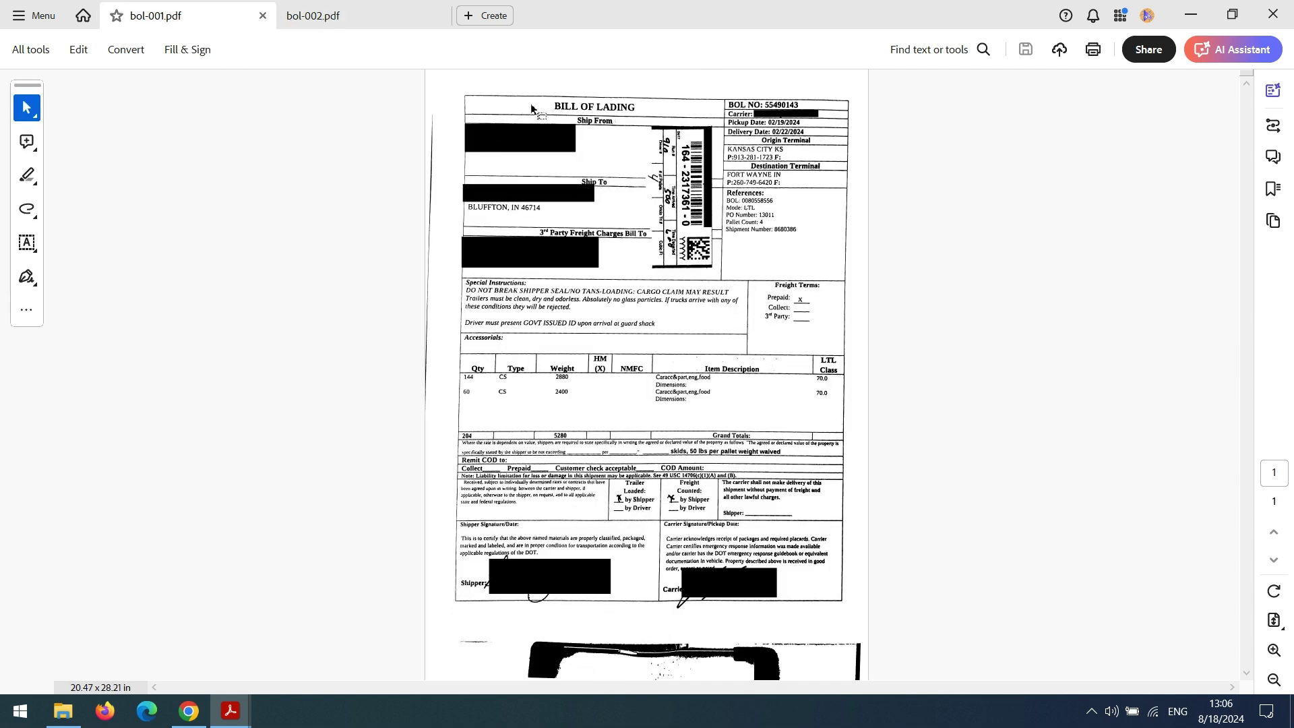
pyautogui.hotkey('ctrl', '2')
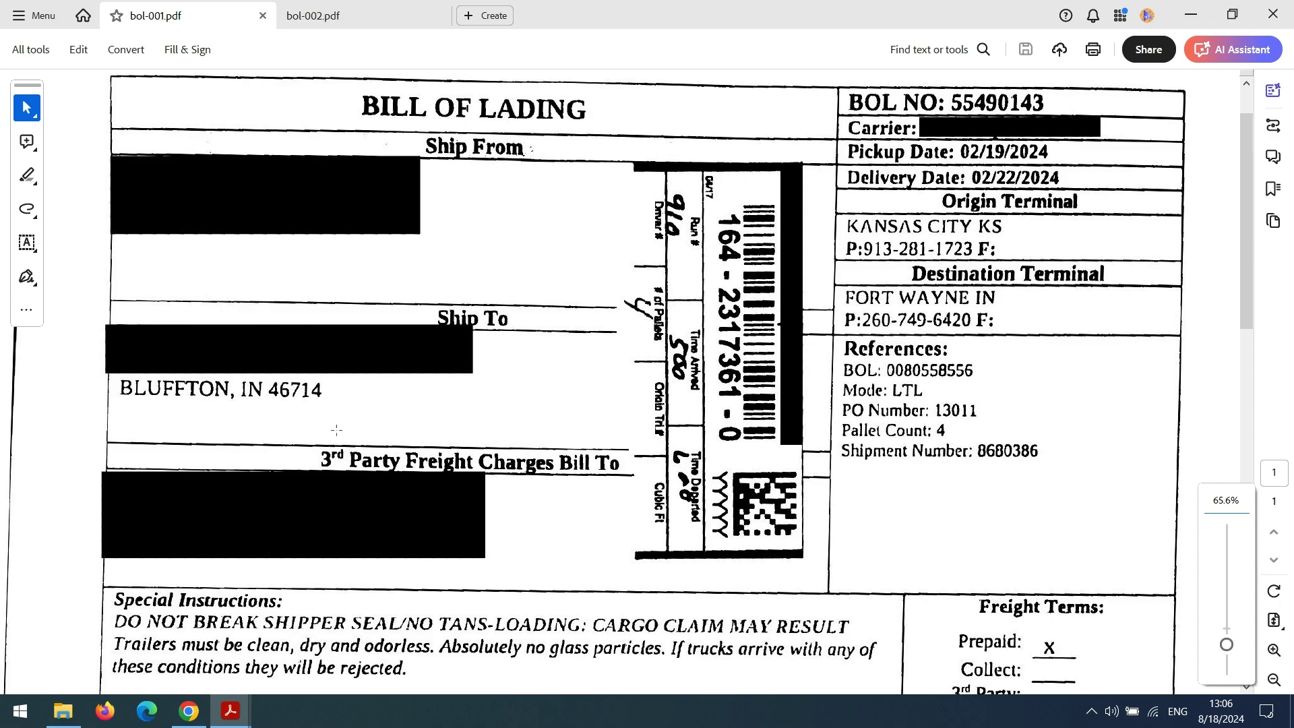
pyautogui.hotkey('ctrl', '0')
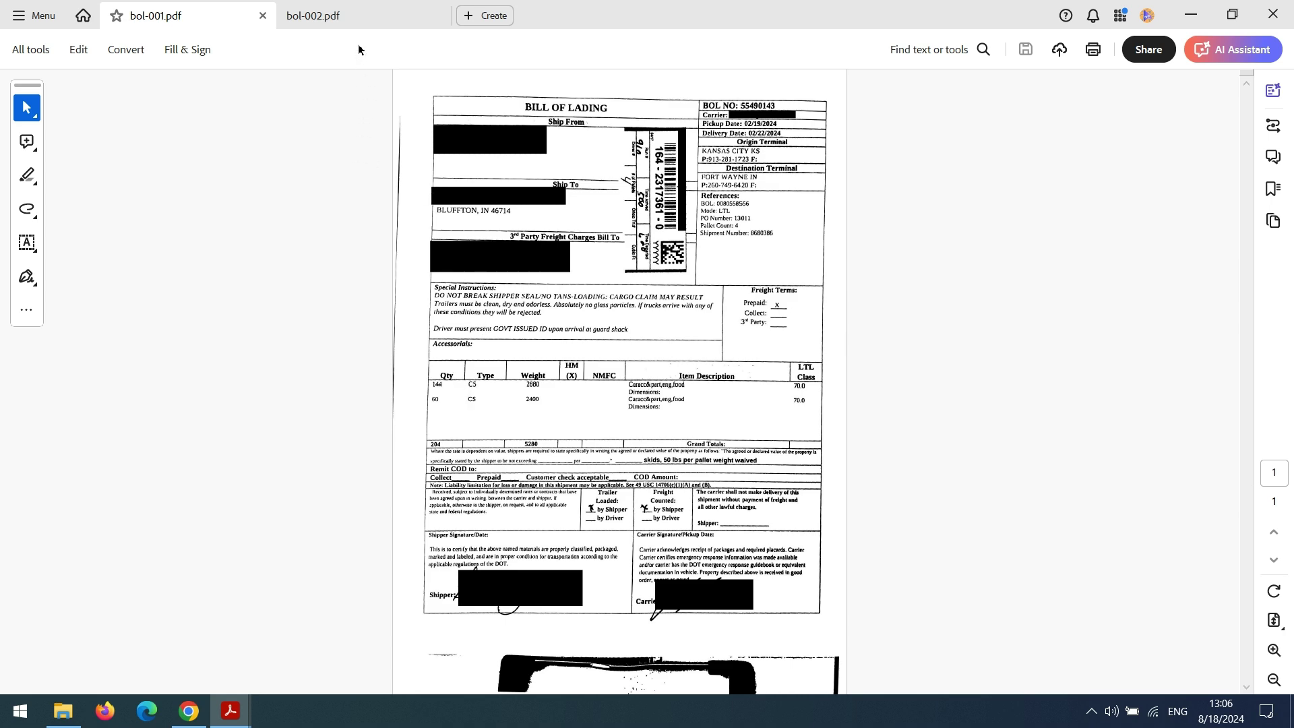
pyautogui.click(363, 16)
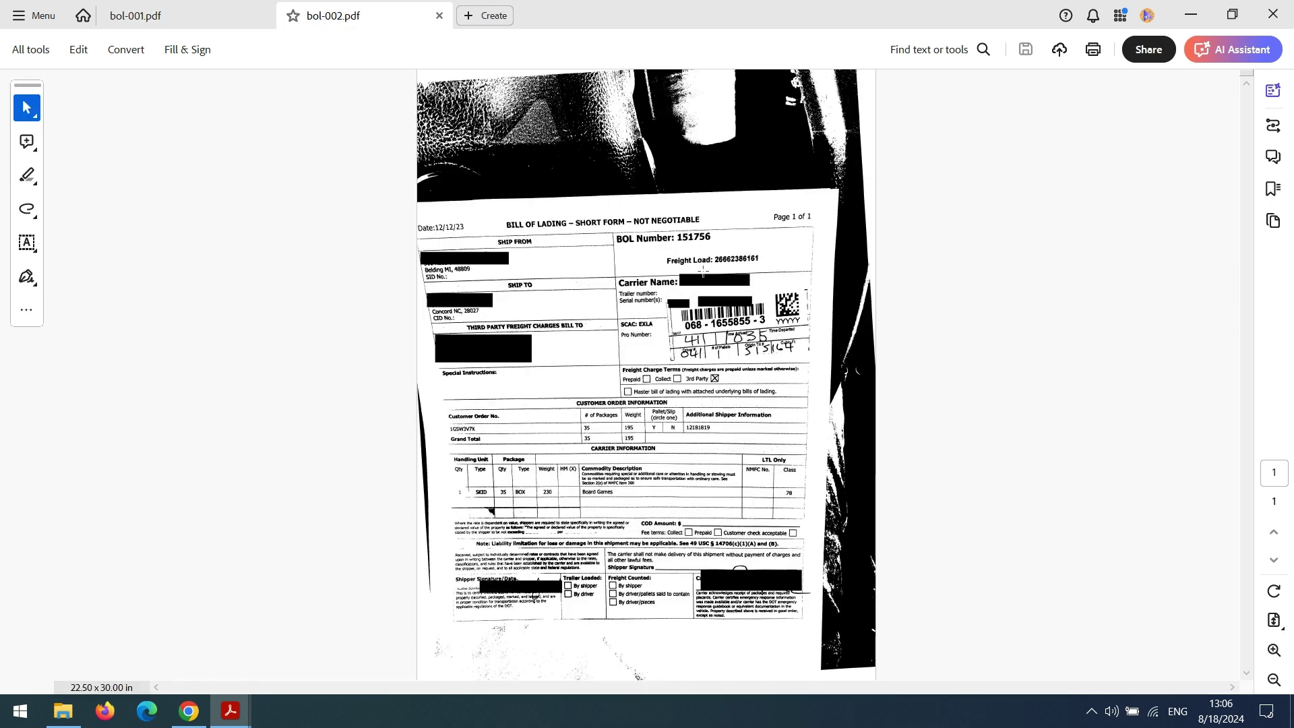
pyautogui.scroll(2, 744, 313)
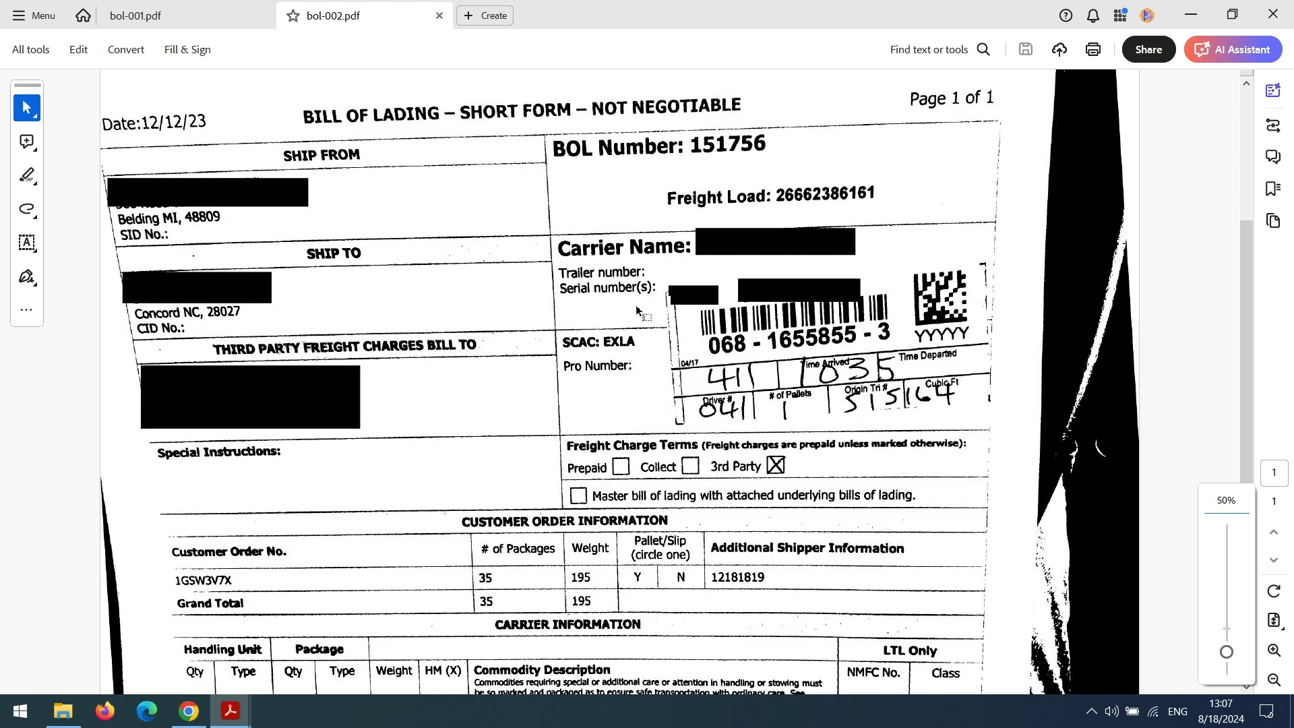
pyautogui.scroll(-1, 638, 311)
pyautogui.click(167, 22)
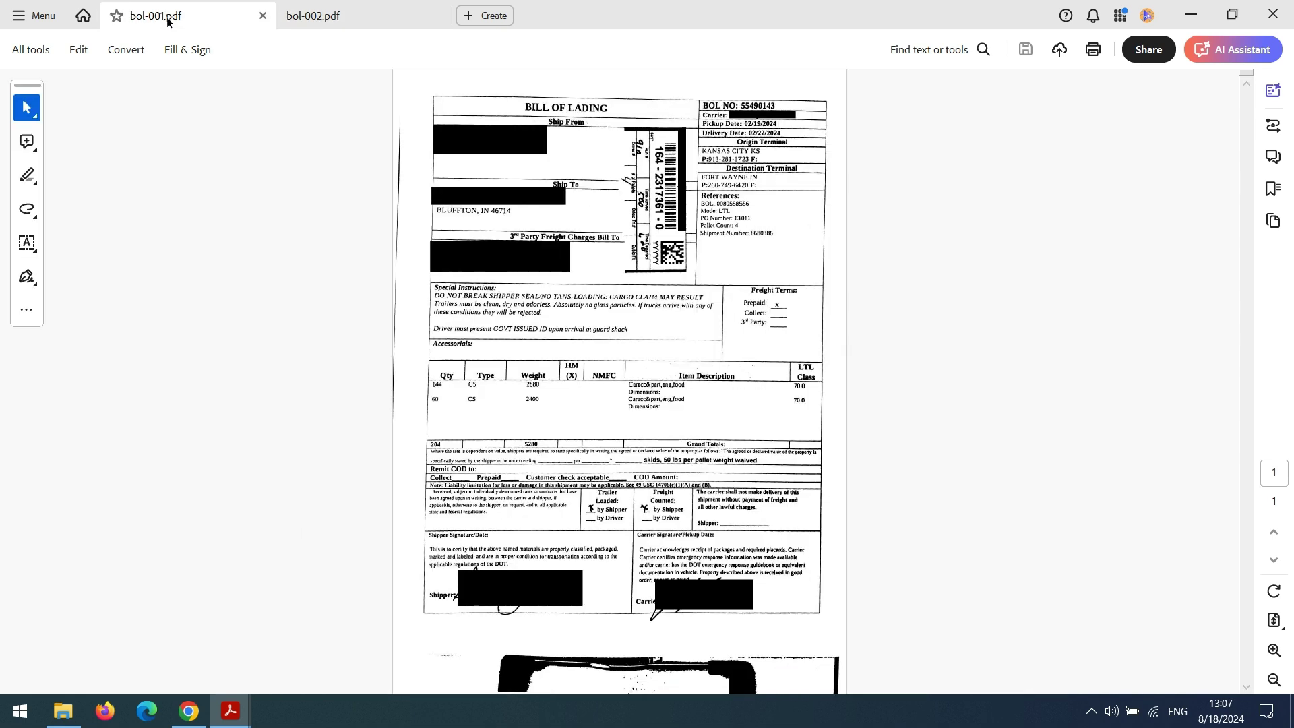
pyautogui.click(352, 12)
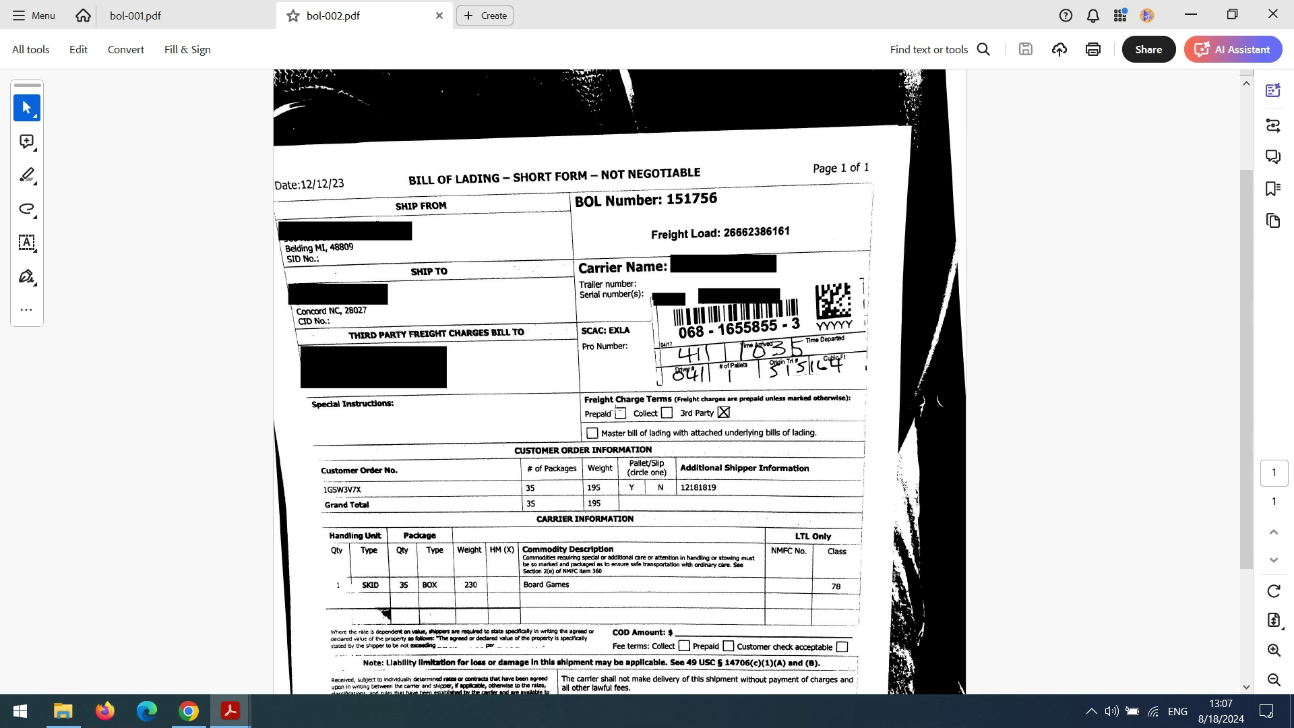
pyautogui.scroll(-1, 615, 409)
pyautogui.scroll(1, 580, 635)
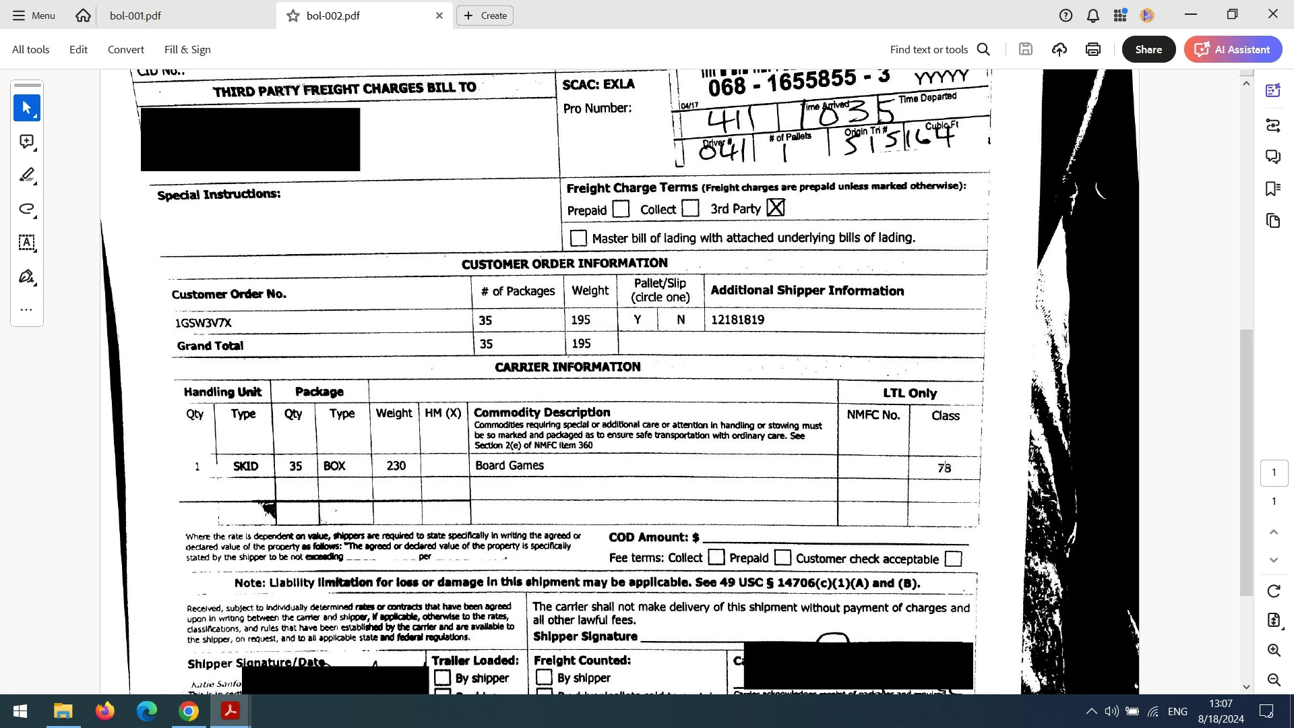
pyautogui.scroll(-1, 798, 442)
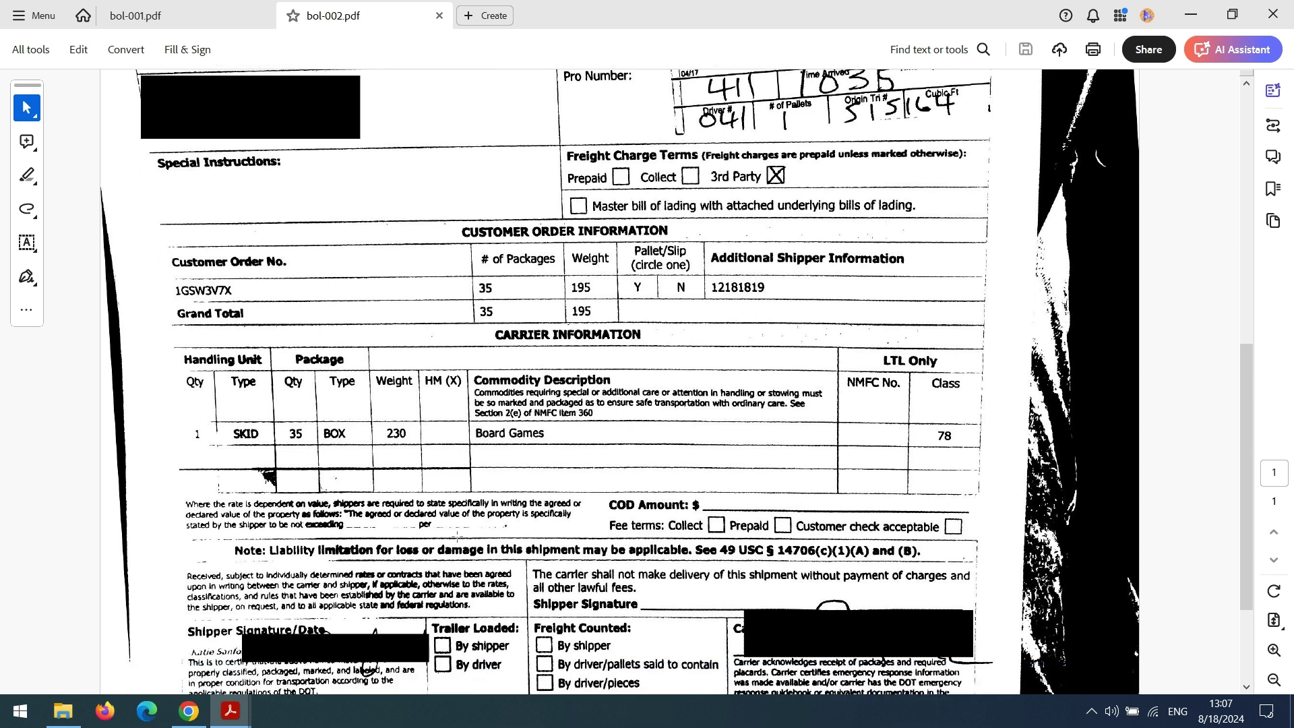
# Switch to AlgoDocs in Chrome and create a custom extractor named BOL Extractor with bol-001.pdf as its sample document
pyautogui.click(188, 711)
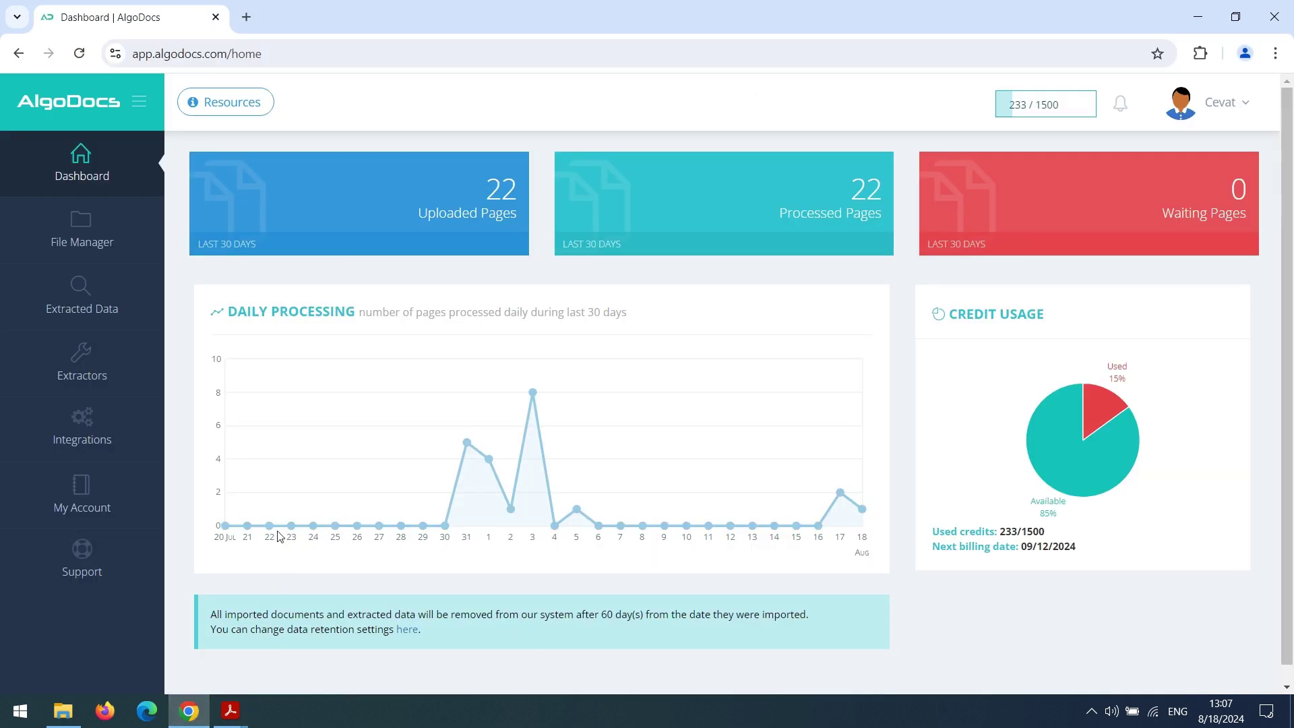
pyautogui.click(101, 356)
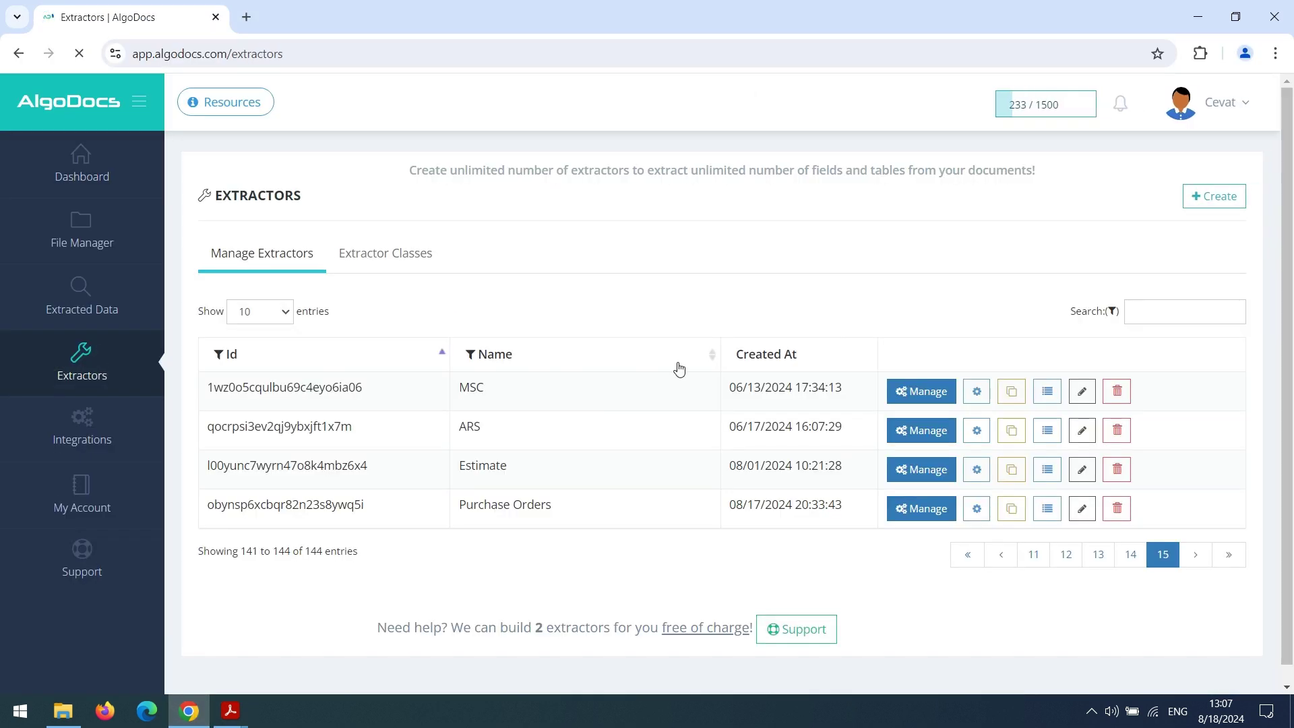
pyautogui.click(1198, 202)
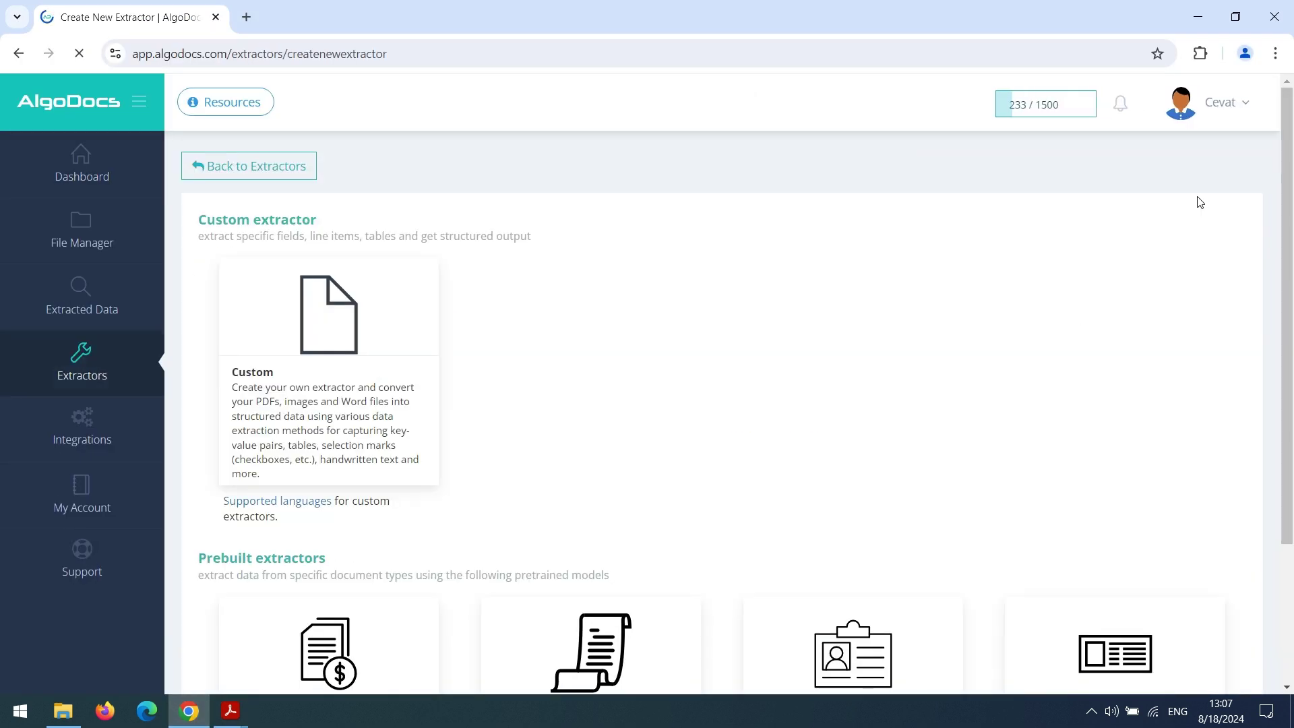
pyautogui.click(356, 339)
pyautogui.click(380, 194)
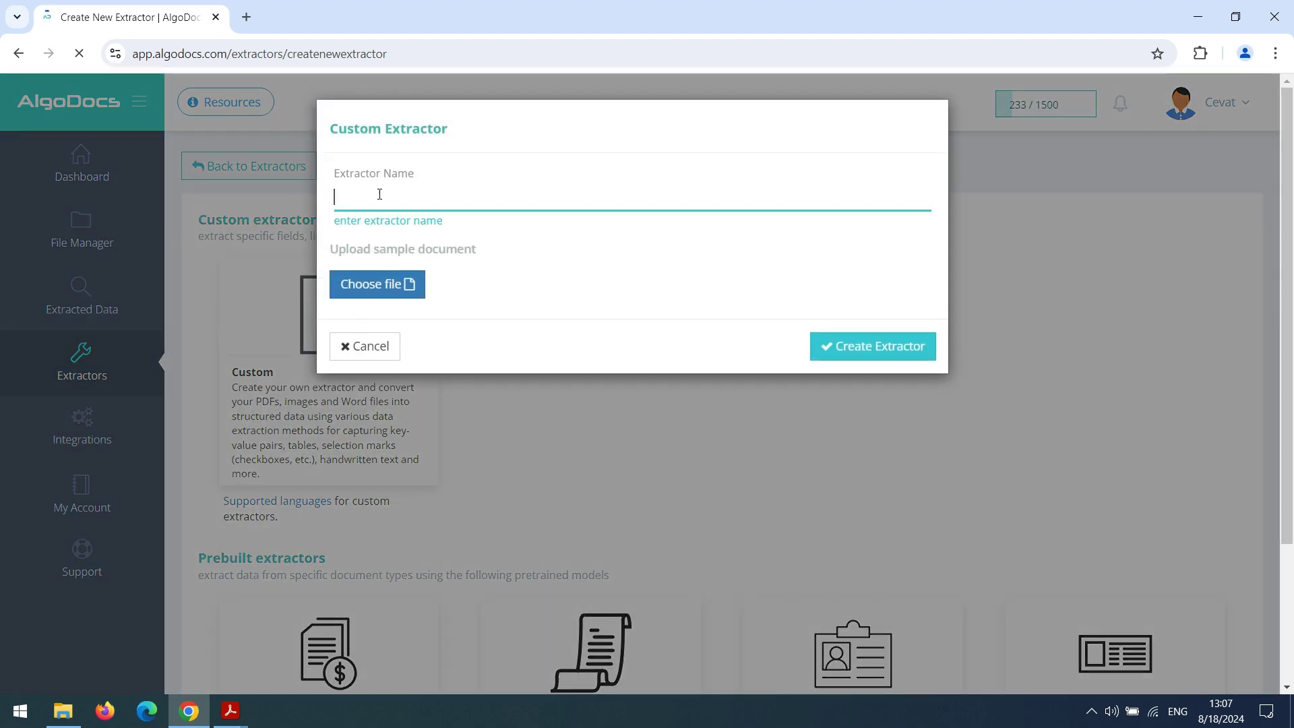
pyautogui.write('BOL Extractor')
pyautogui.click(396, 283)
pyautogui.click(253, 119)
pyautogui.click(782, 557)
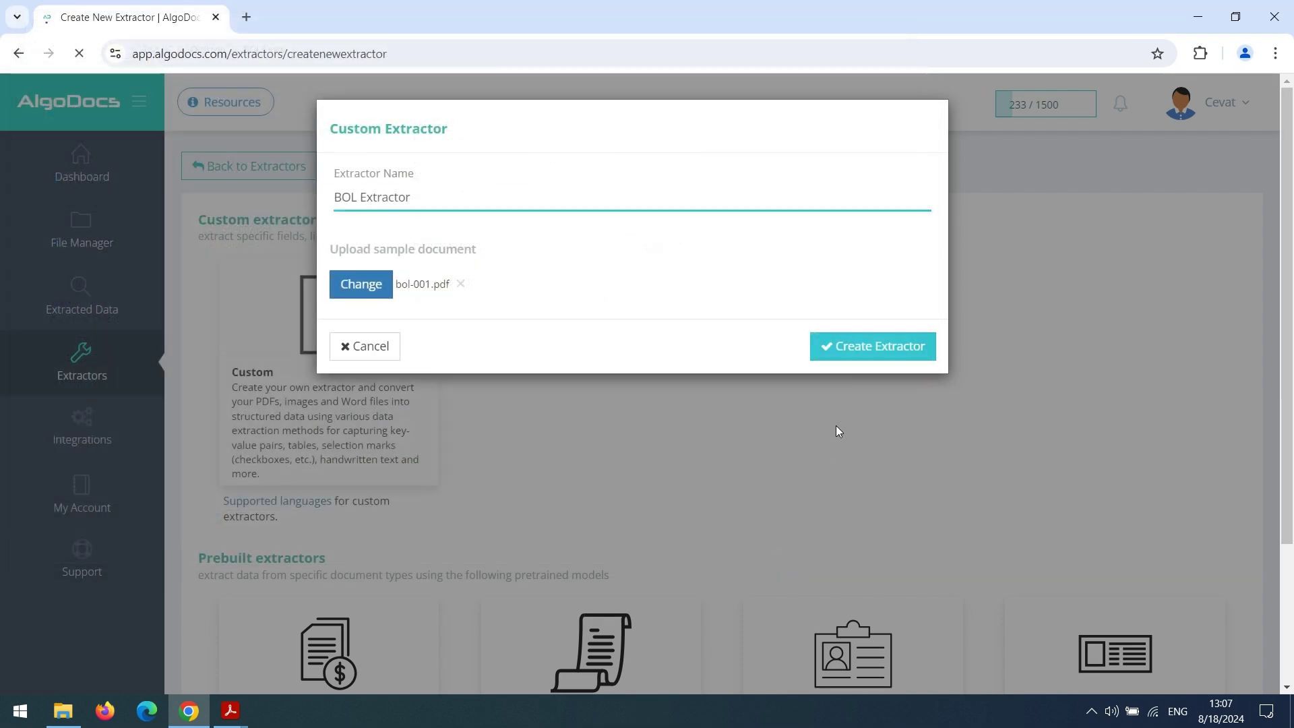
pyautogui.click(872, 343)
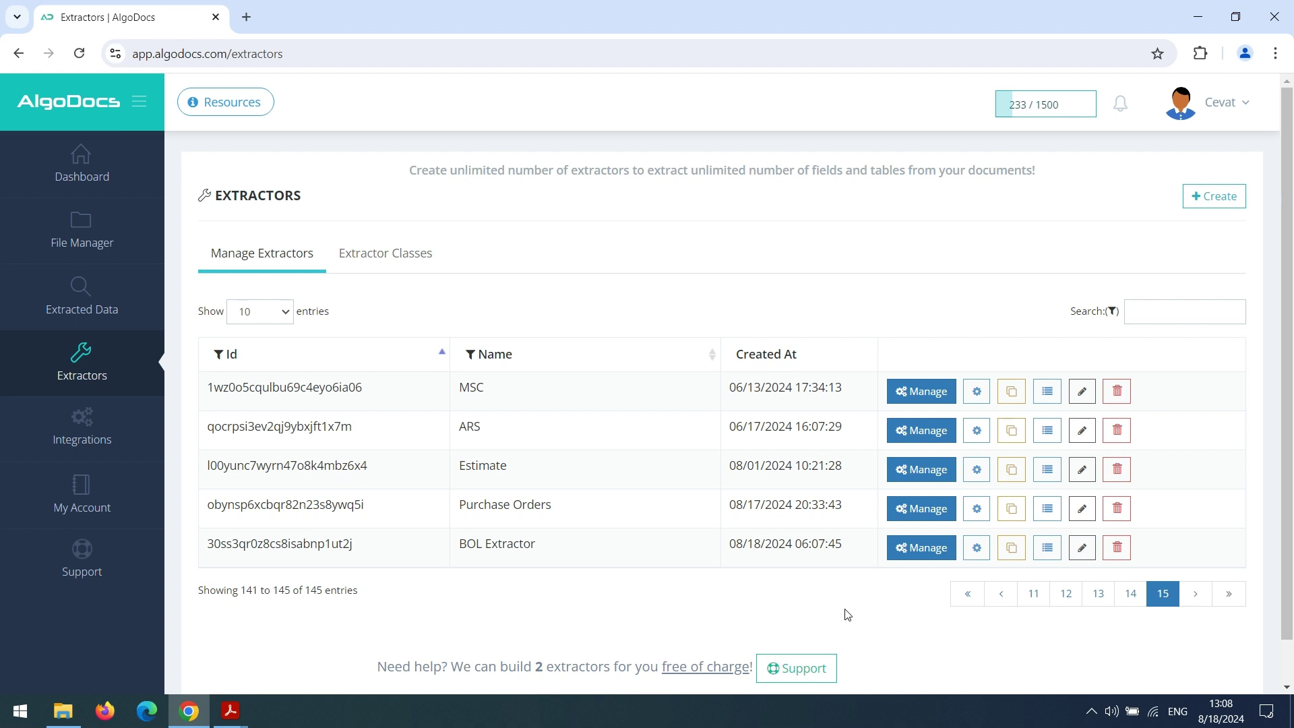
# Open BOL Extractor for management and add a data extraction using the Custom Model method
pyautogui.click(917, 551)
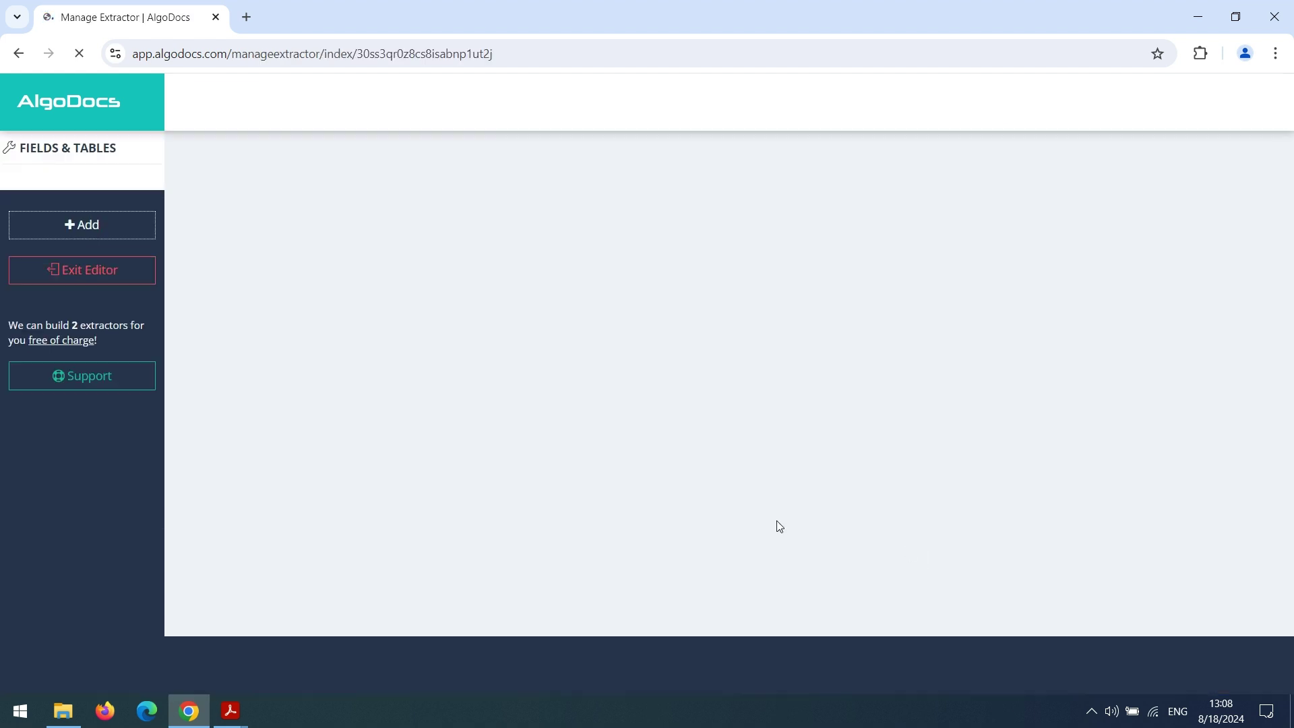
pyautogui.click(92, 228)
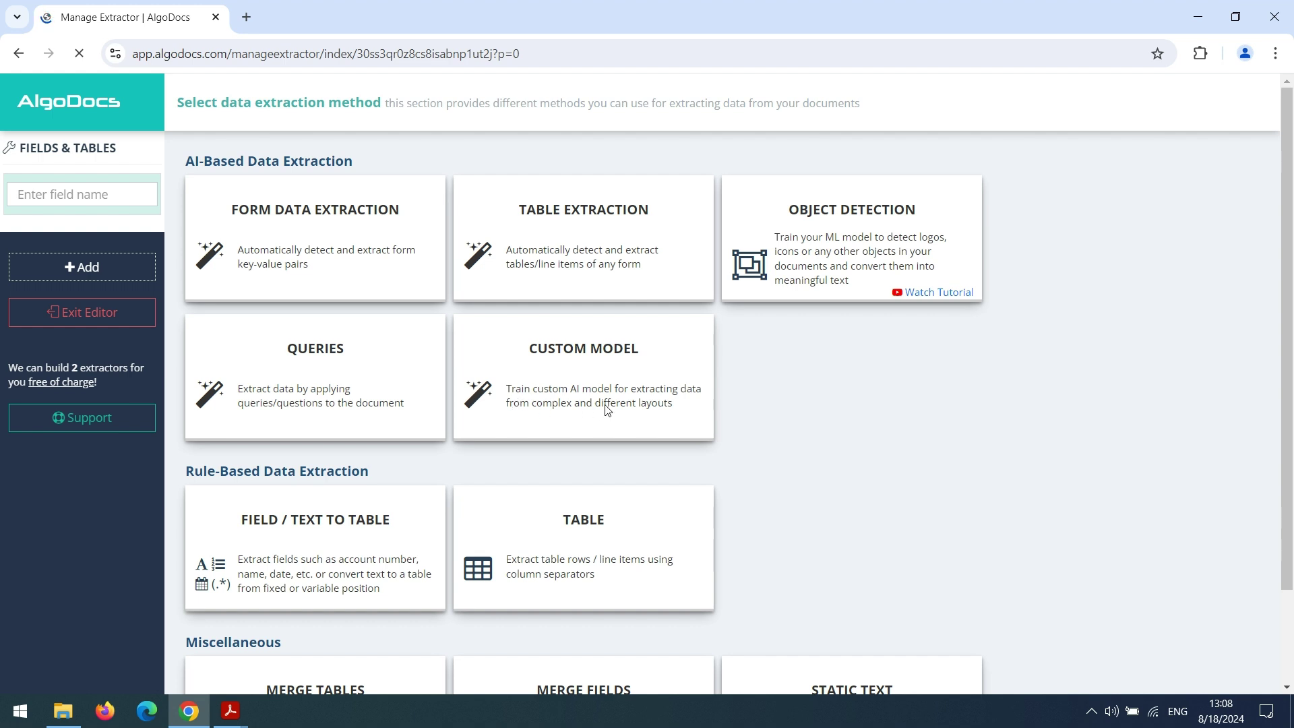
pyautogui.click(592, 374)
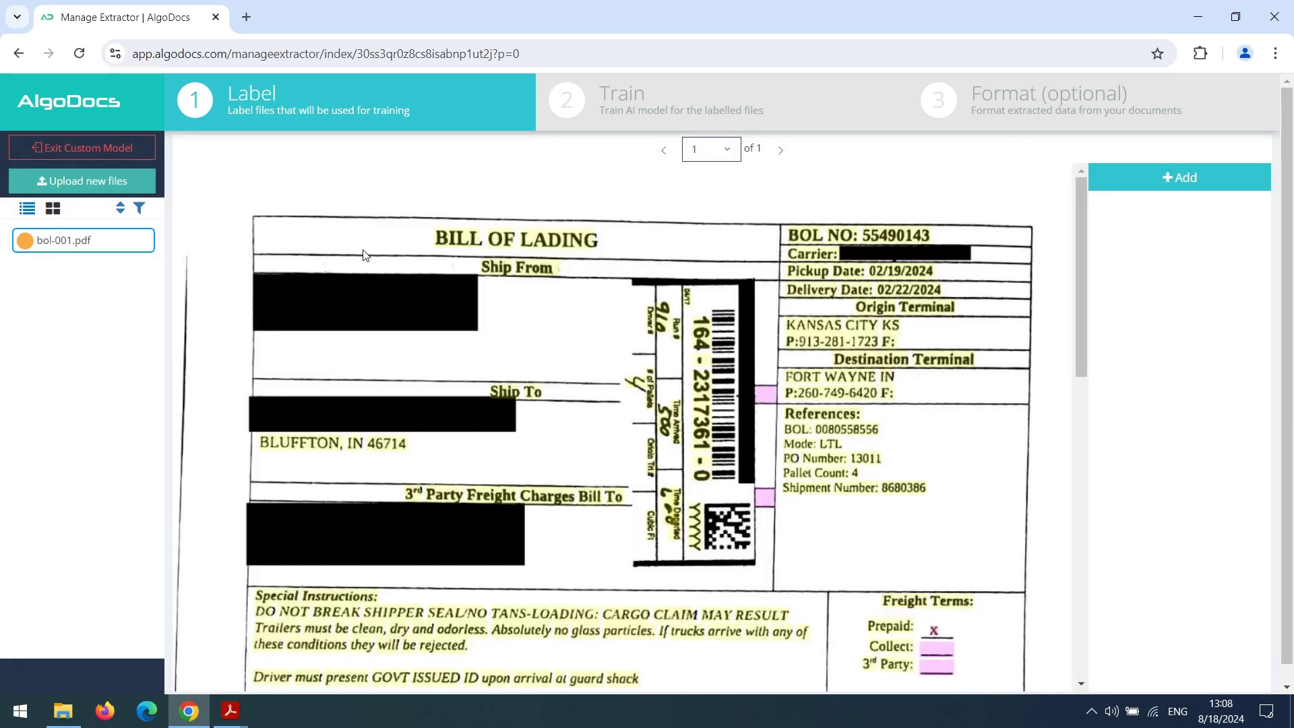
# Upload bol-002.pdf through bol-010.pdf from the BOL Docs folder as additional training files
pyautogui.click(79, 175)
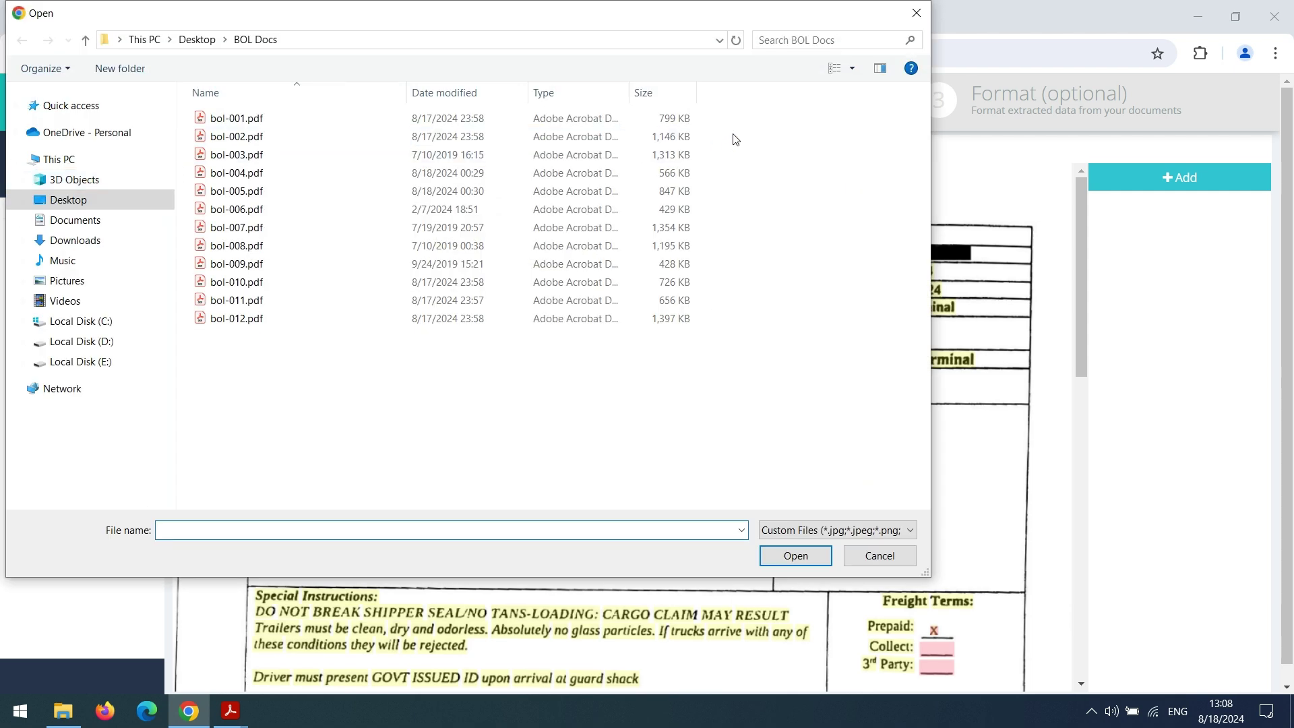
pyautogui.moveTo(735, 139); pyautogui.dragTo(355, 277)
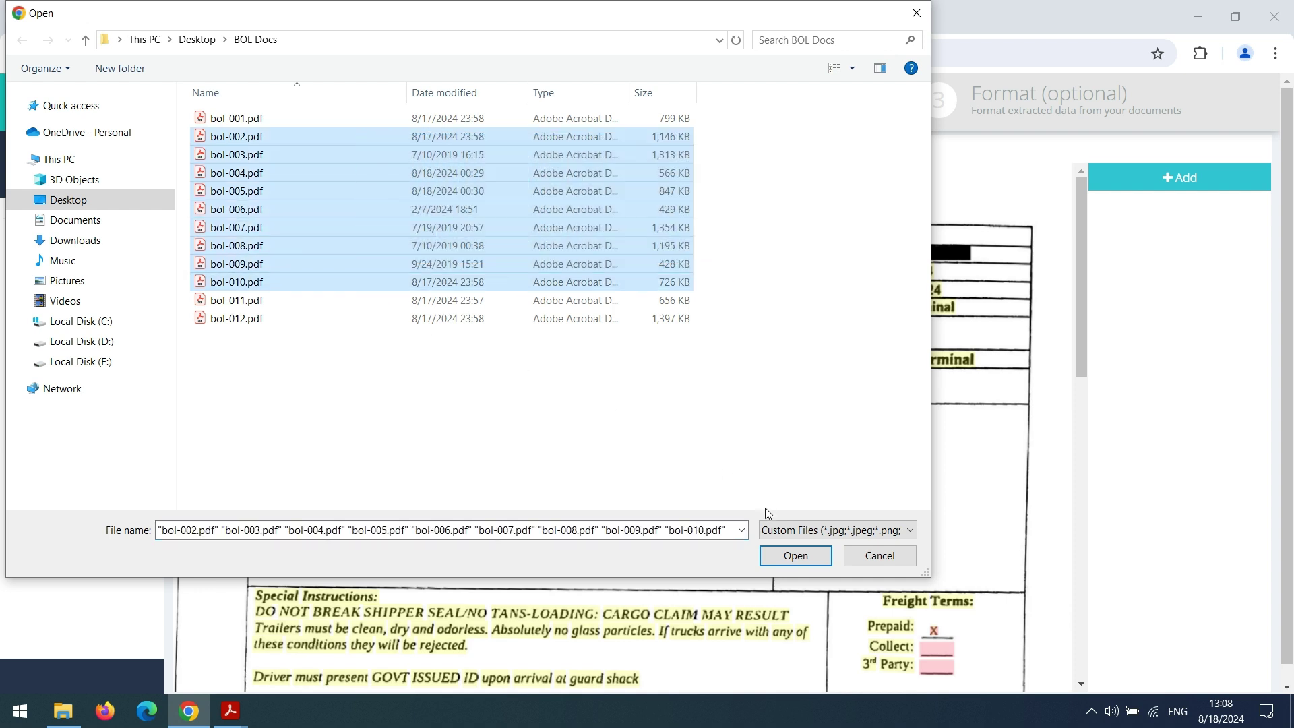
pyautogui.click(794, 556)
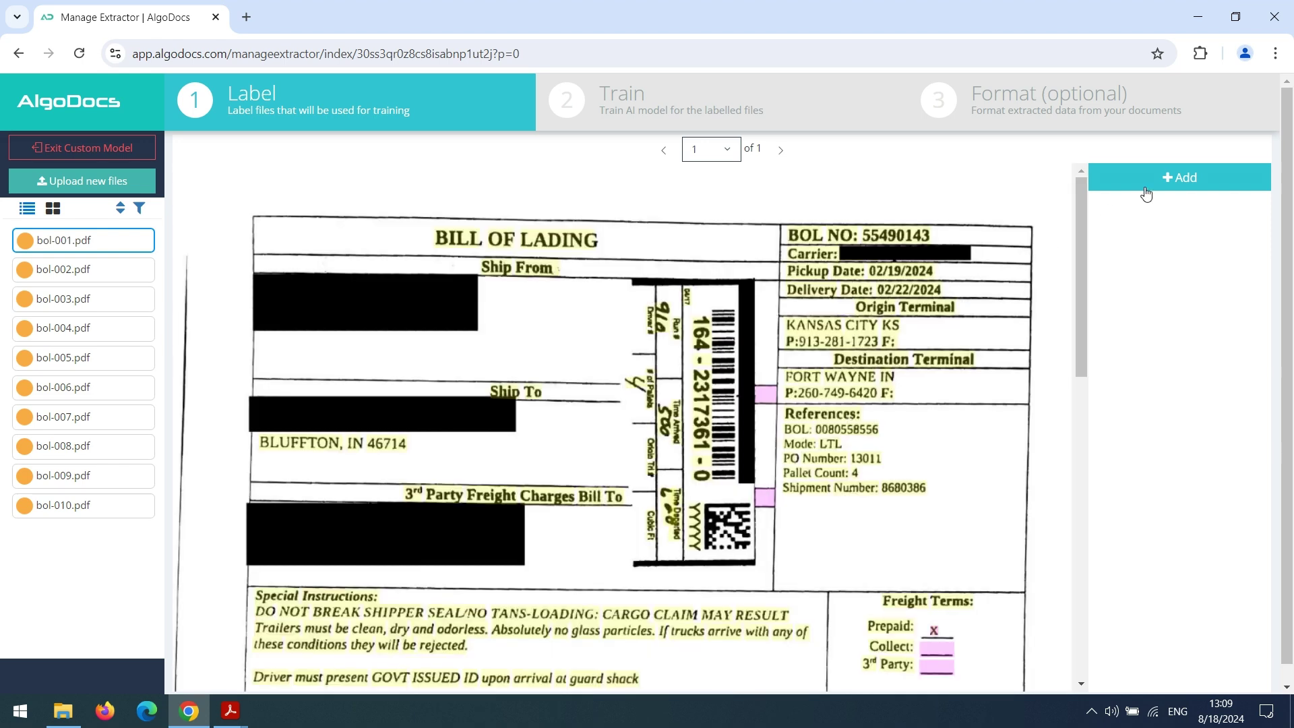
# Add a field named BOL Number to the custom model's labels
pyautogui.click(1170, 179)
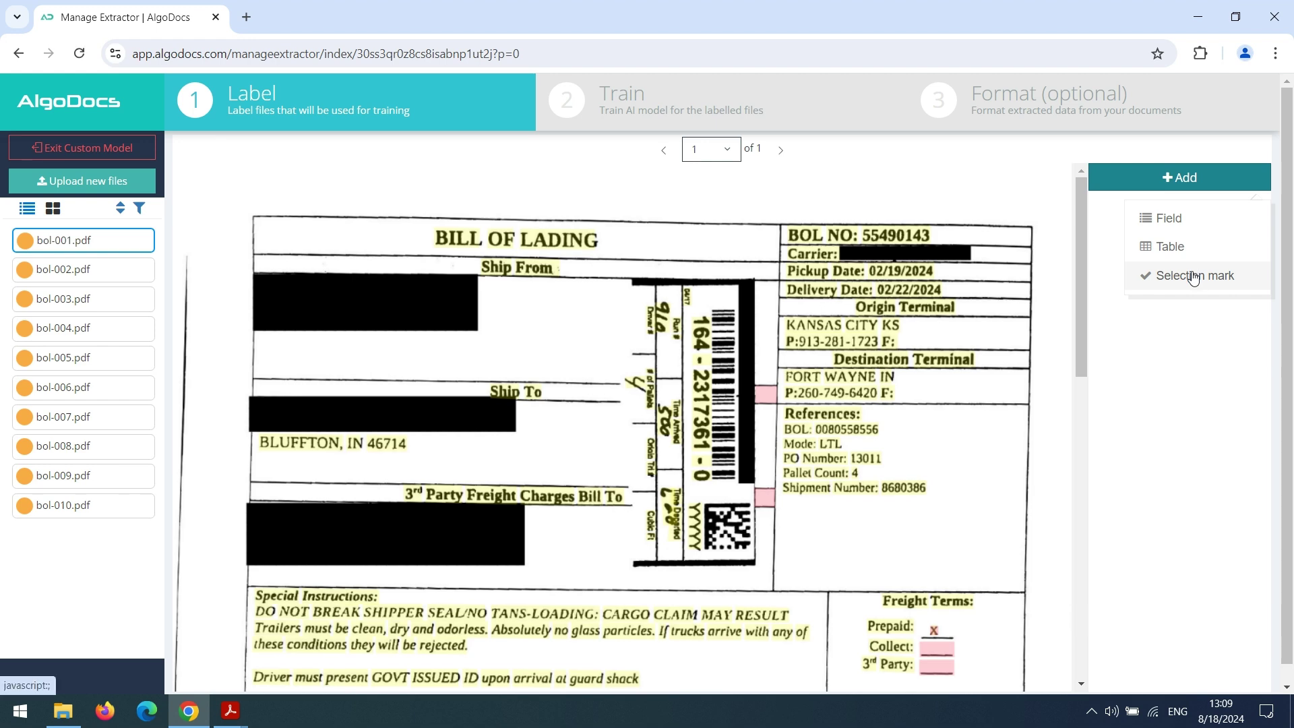
pyautogui.click(1178, 216)
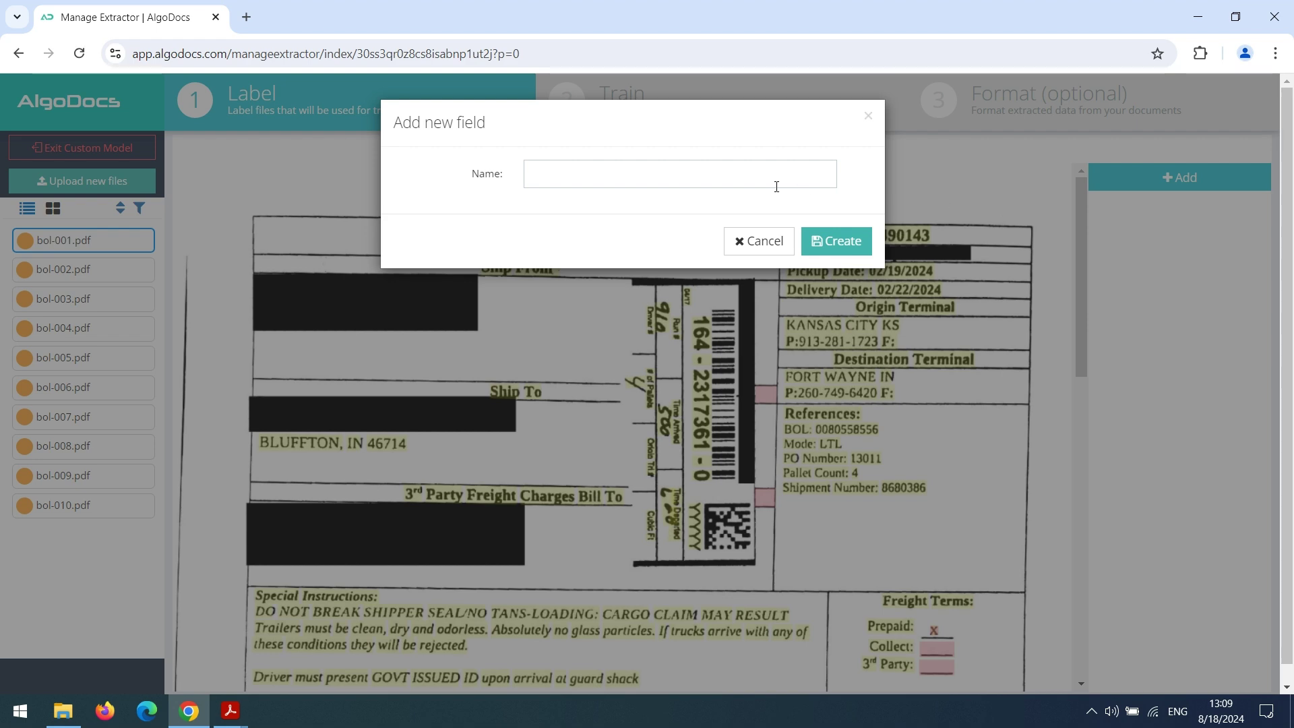
pyautogui.click(693, 177)
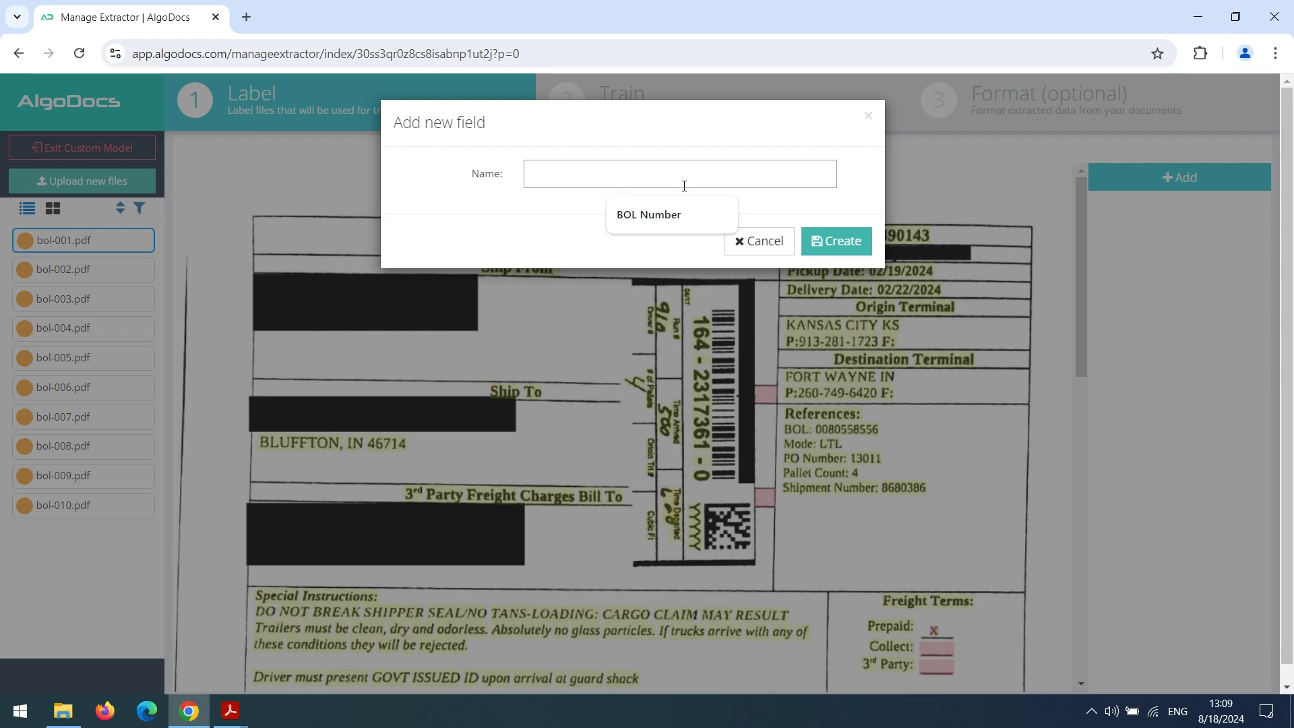
pyautogui.click(659, 214)
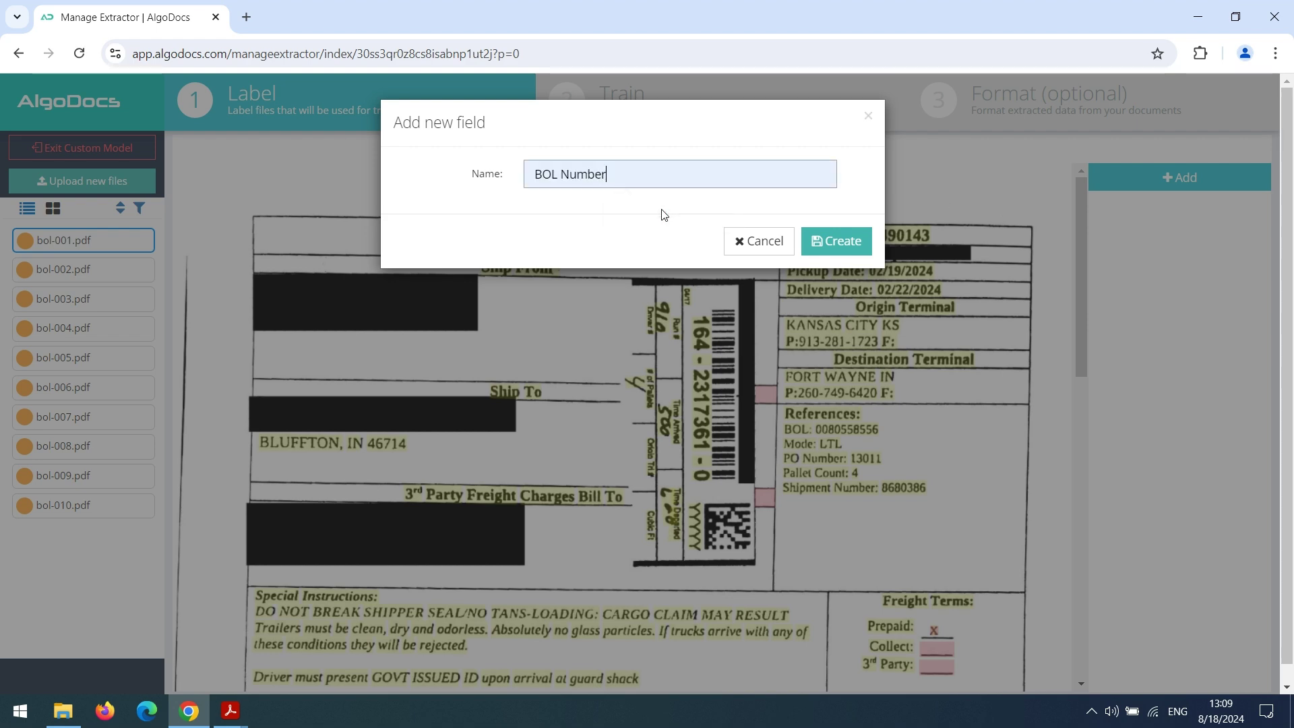
pyautogui.click(837, 242)
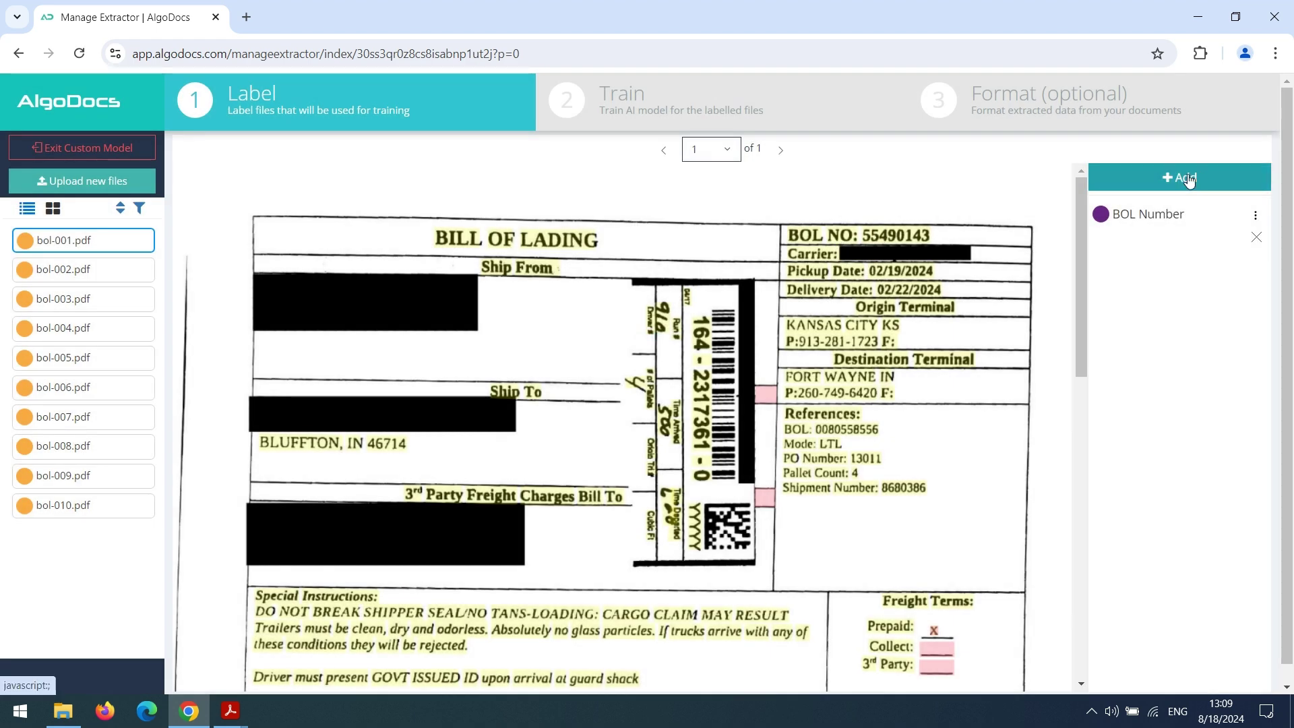
# Add a field named OT to the custom model's labels
pyautogui.click(1188, 179)
pyautogui.click(1176, 220)
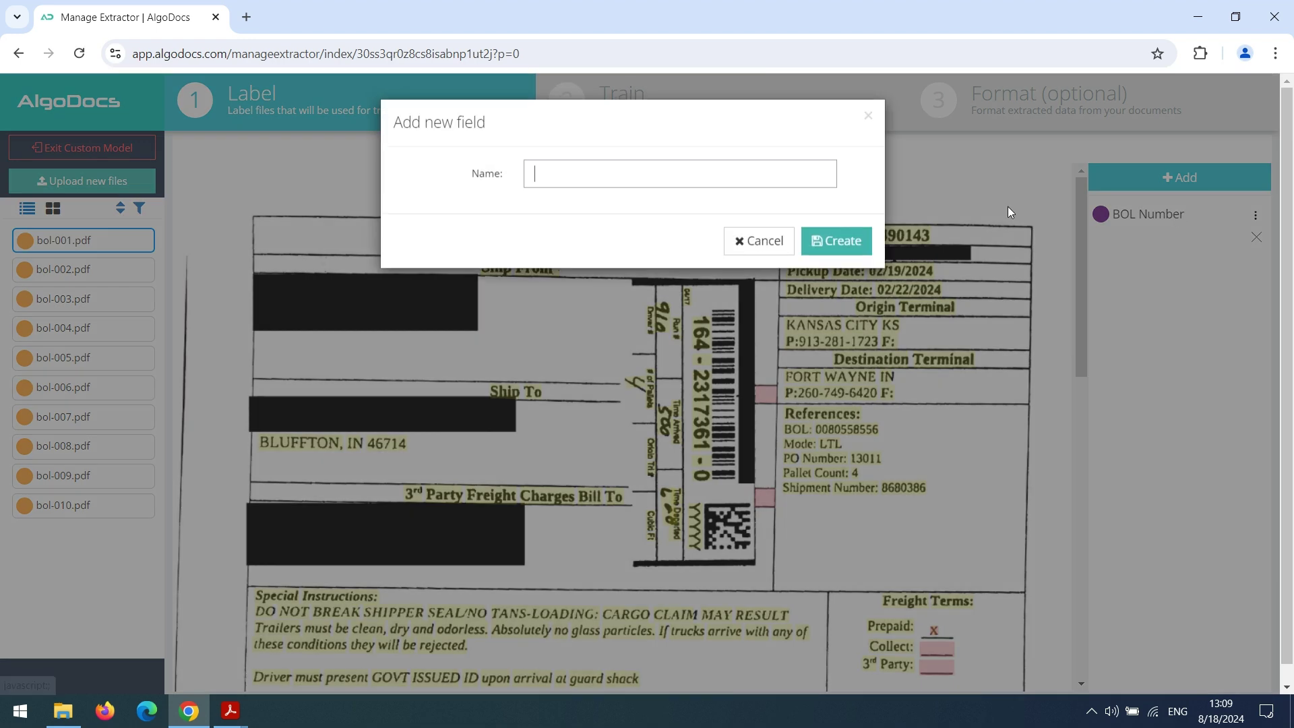
pyautogui.click(768, 174)
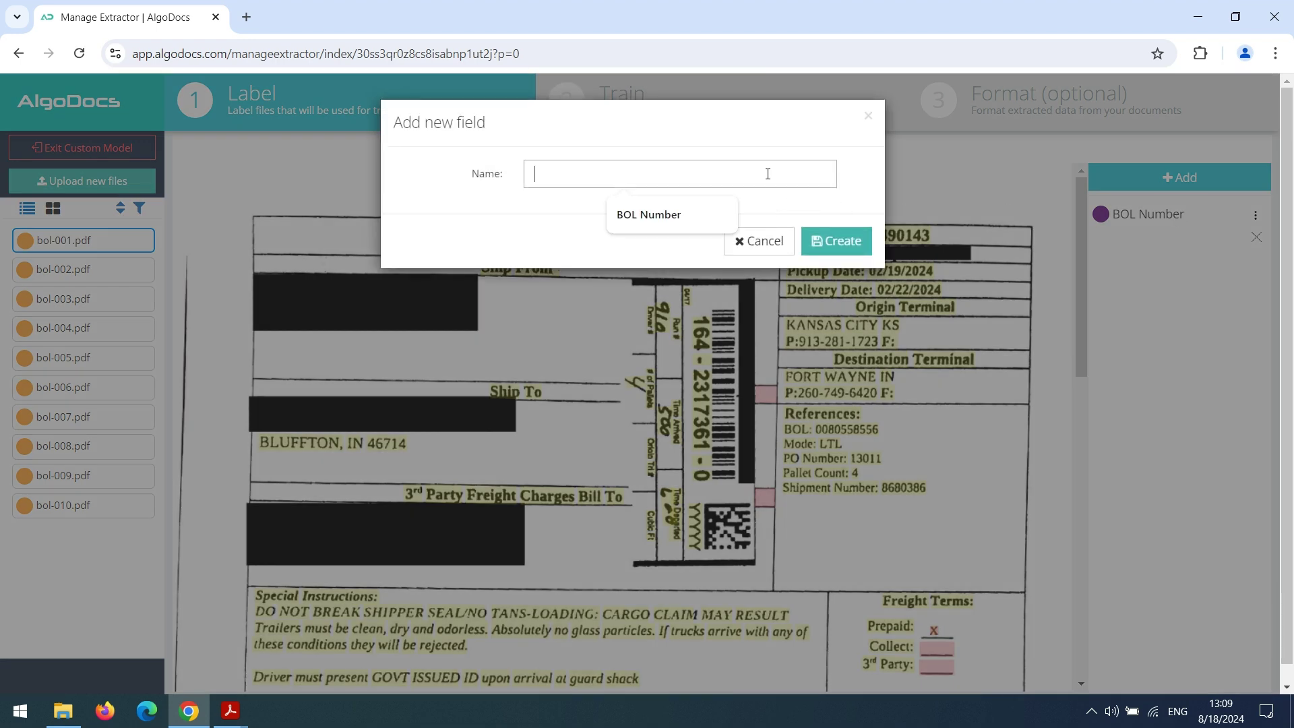
pyautogui.write('OT')
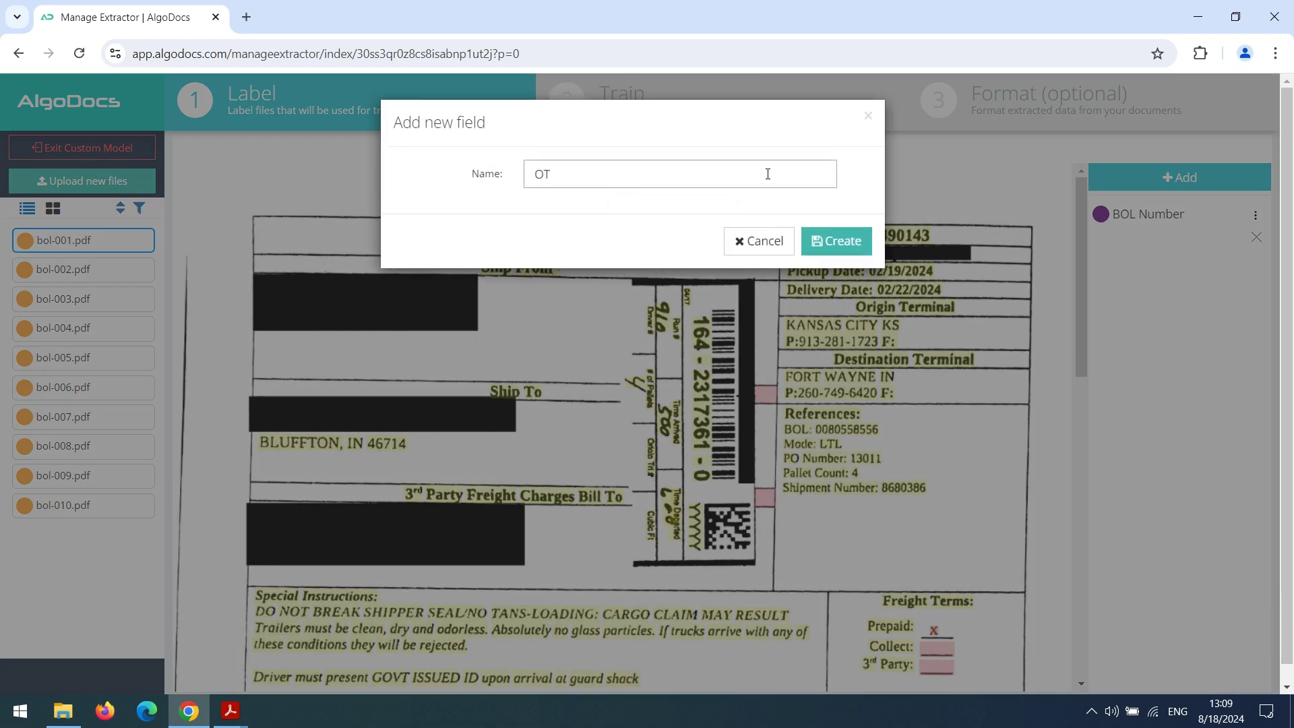
pyautogui.click(838, 241)
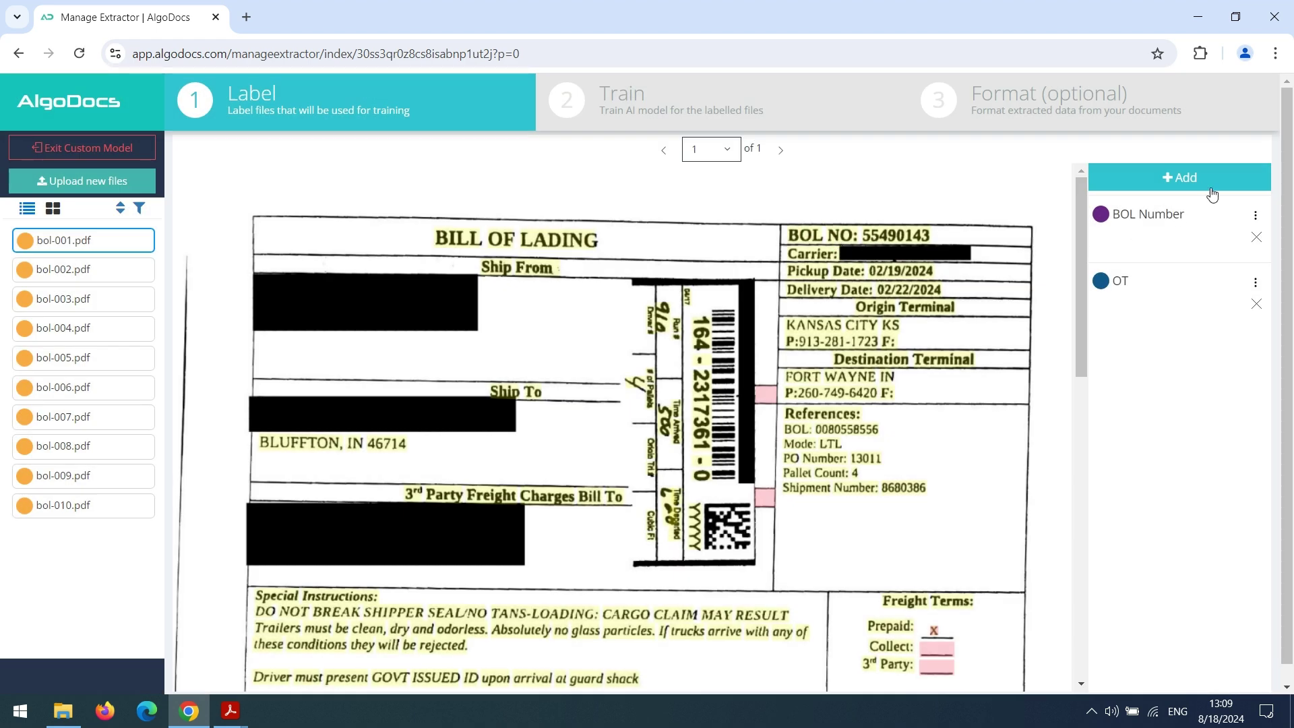
# Add a field named PRO to the custom model's labels
pyautogui.click(1192, 179)
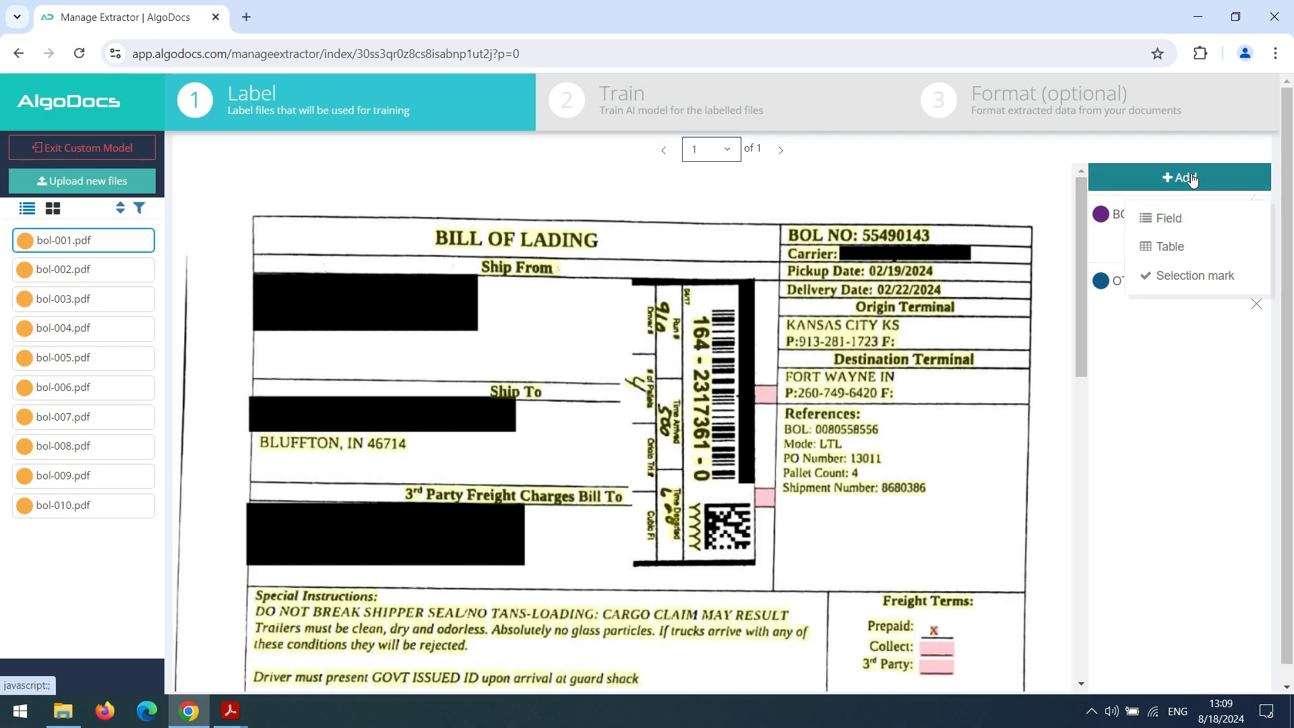
pyautogui.click(1193, 221)
pyautogui.click(616, 176)
pyautogui.write('PRO')
pyautogui.click(843, 241)
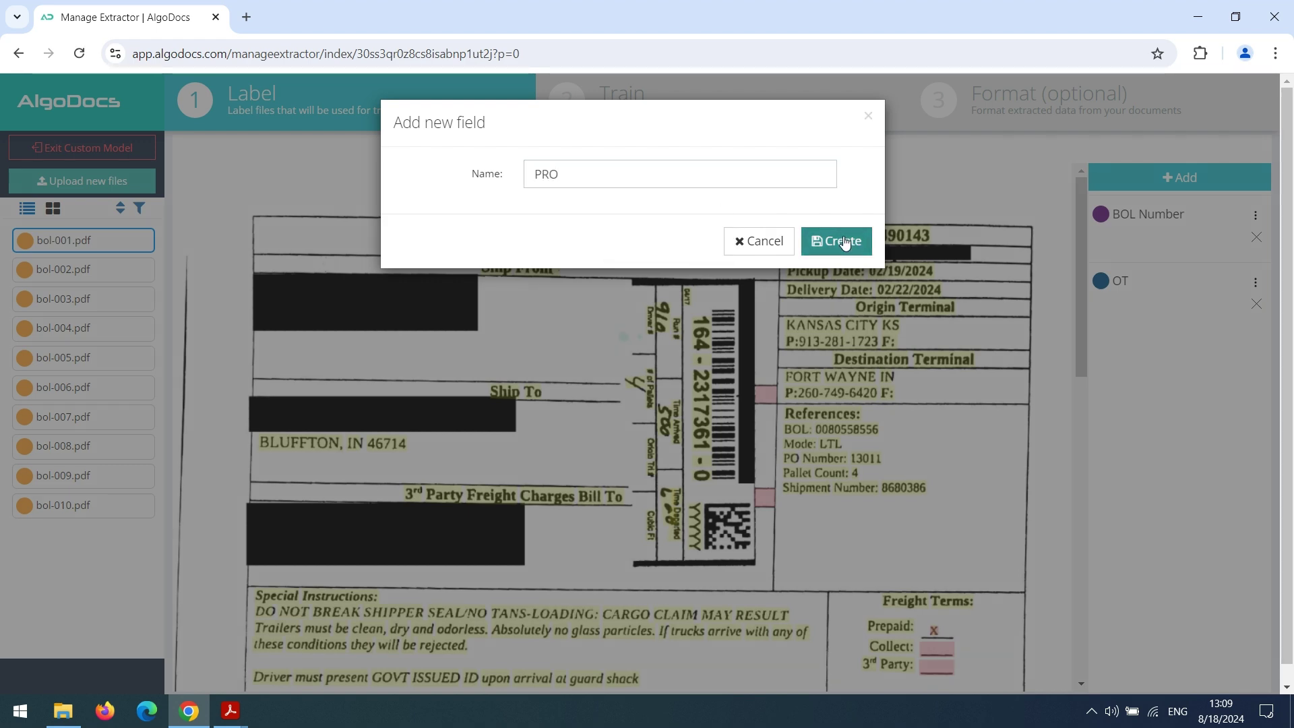
# Add a field named Number of Pallets to the custom model's labels
pyautogui.click(1179, 177)
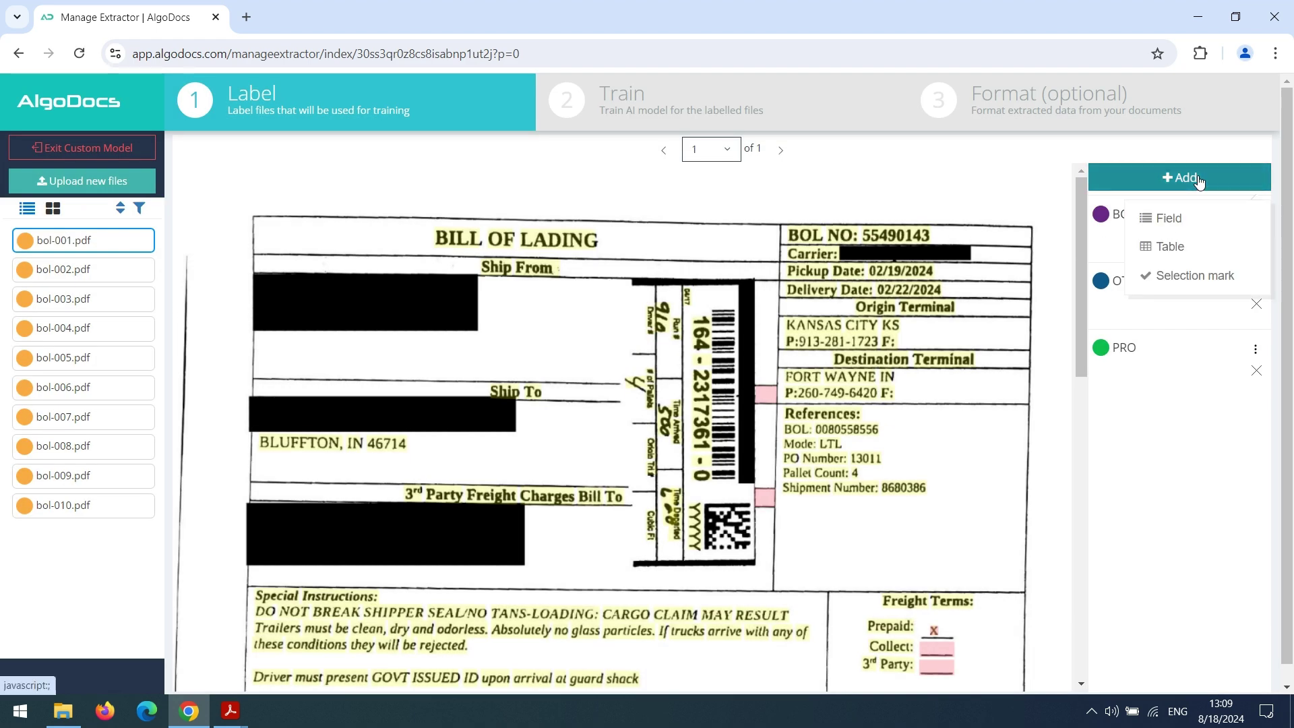
pyautogui.click(1174, 214)
pyautogui.click(606, 176)
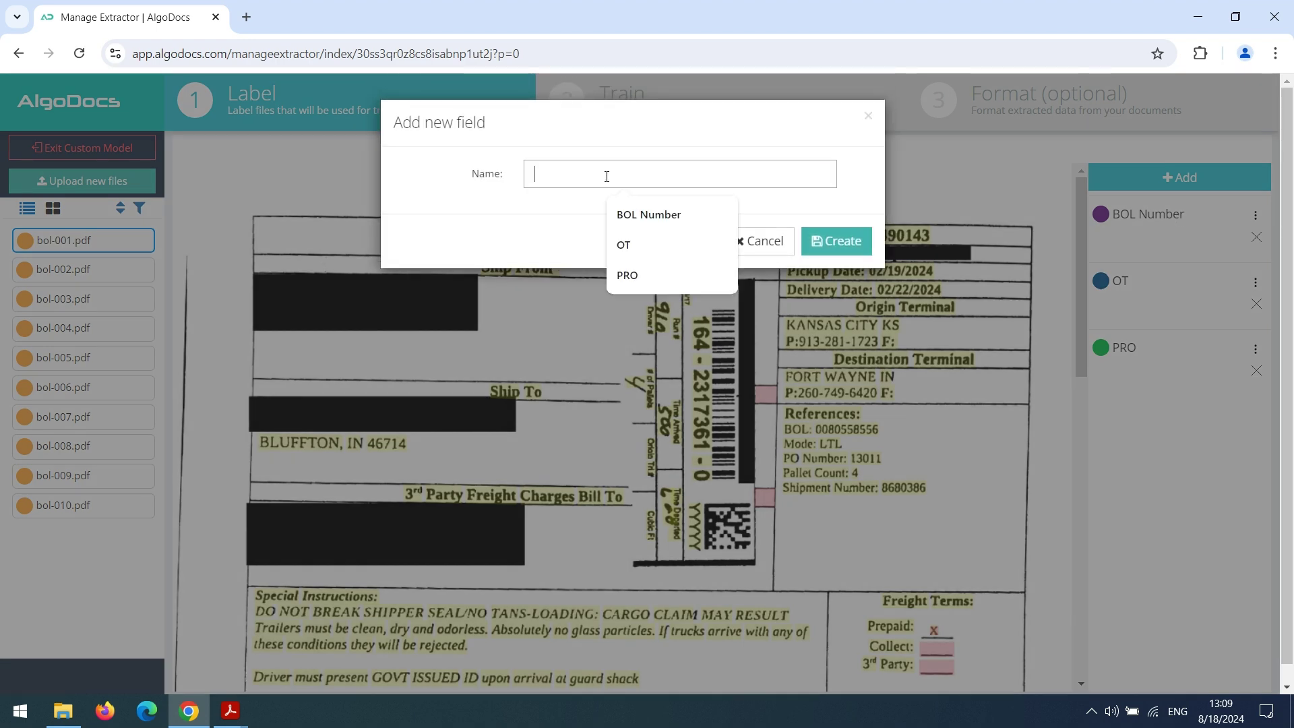
pyautogui.write('Number of Pallets')
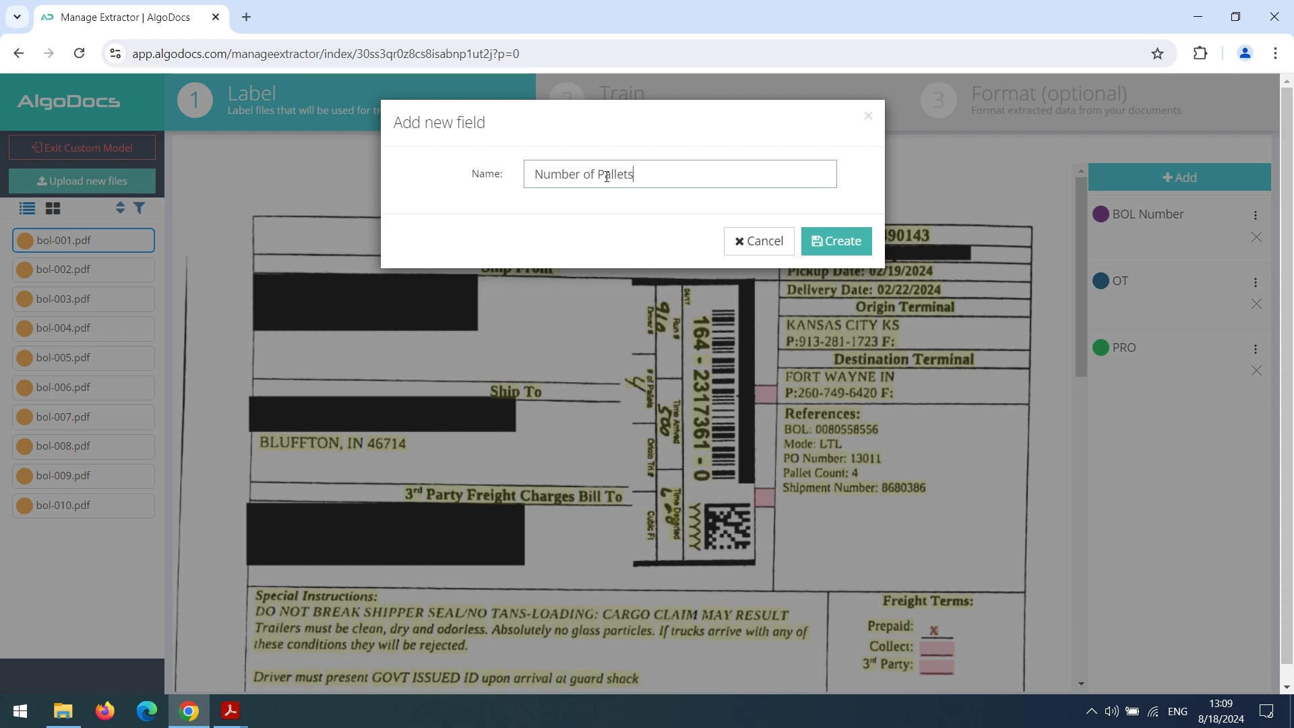
pyautogui.click(841, 243)
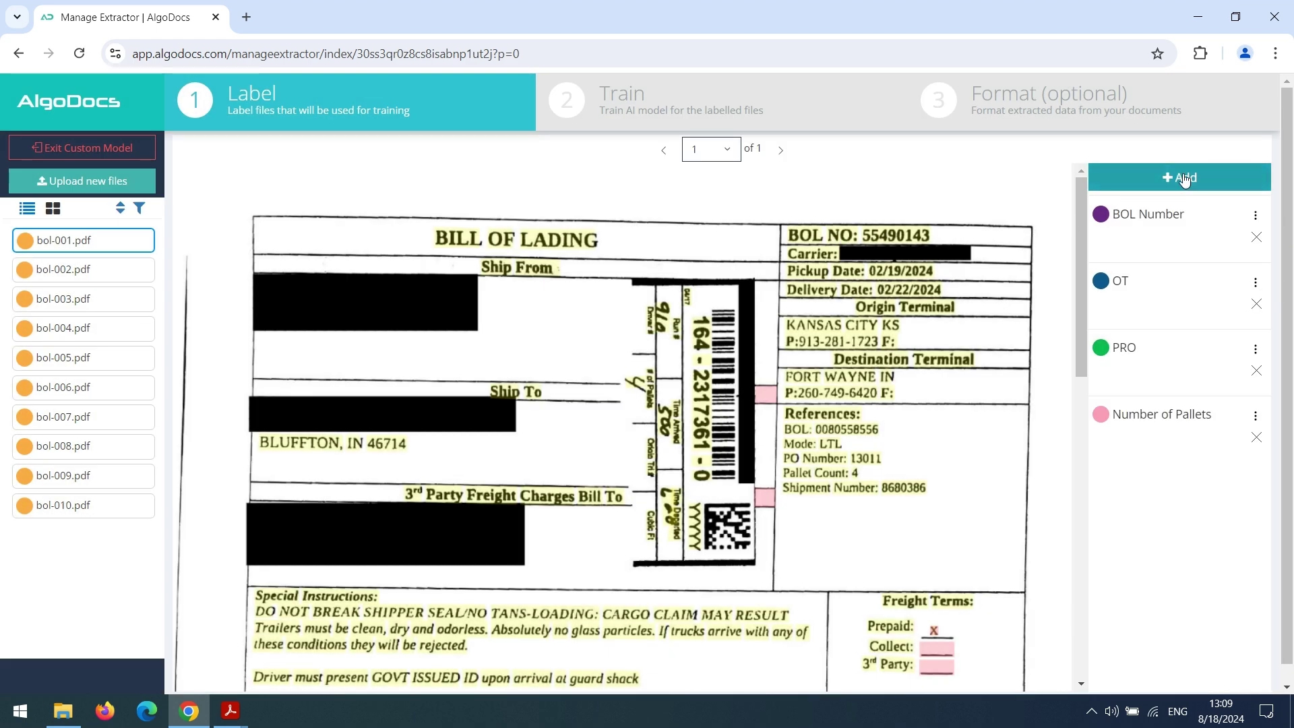
# Add a field named Ship to City to the custom model's labels
pyautogui.click(1184, 178)
pyautogui.click(1179, 219)
pyautogui.click(598, 172)
pyautogui.write('Ship to City')
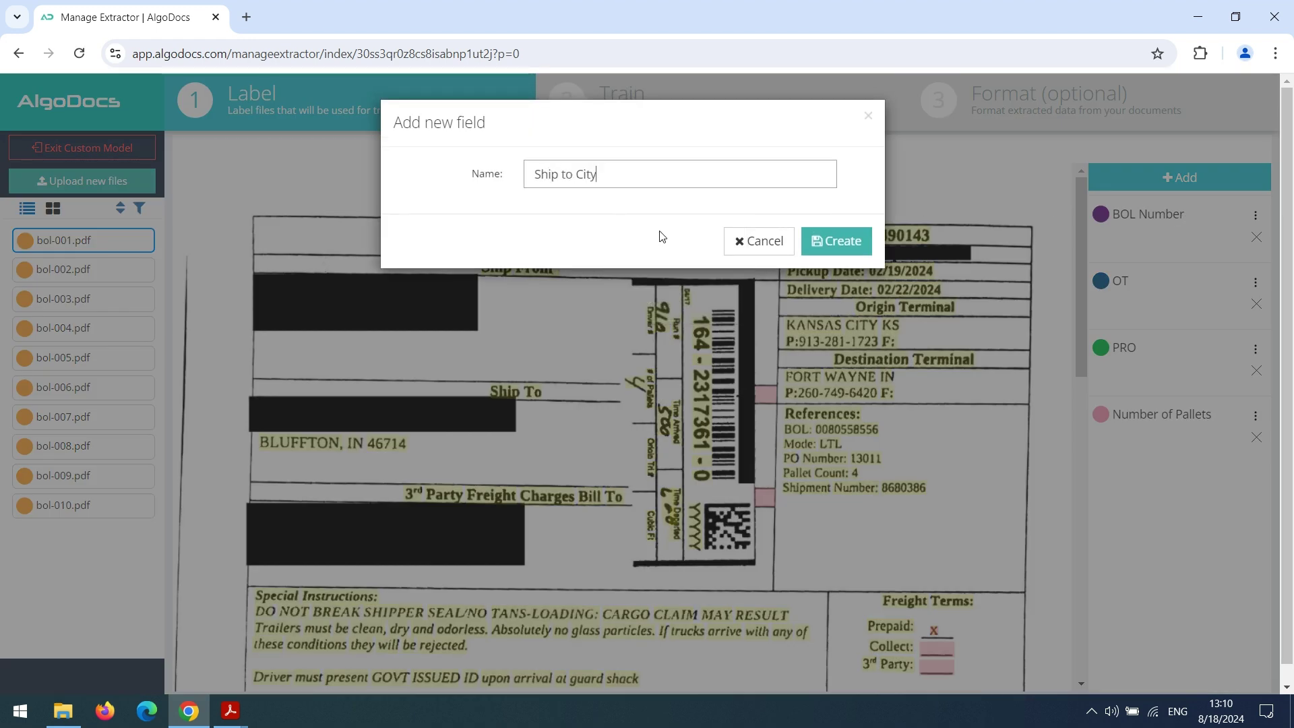
pyautogui.click(837, 241)
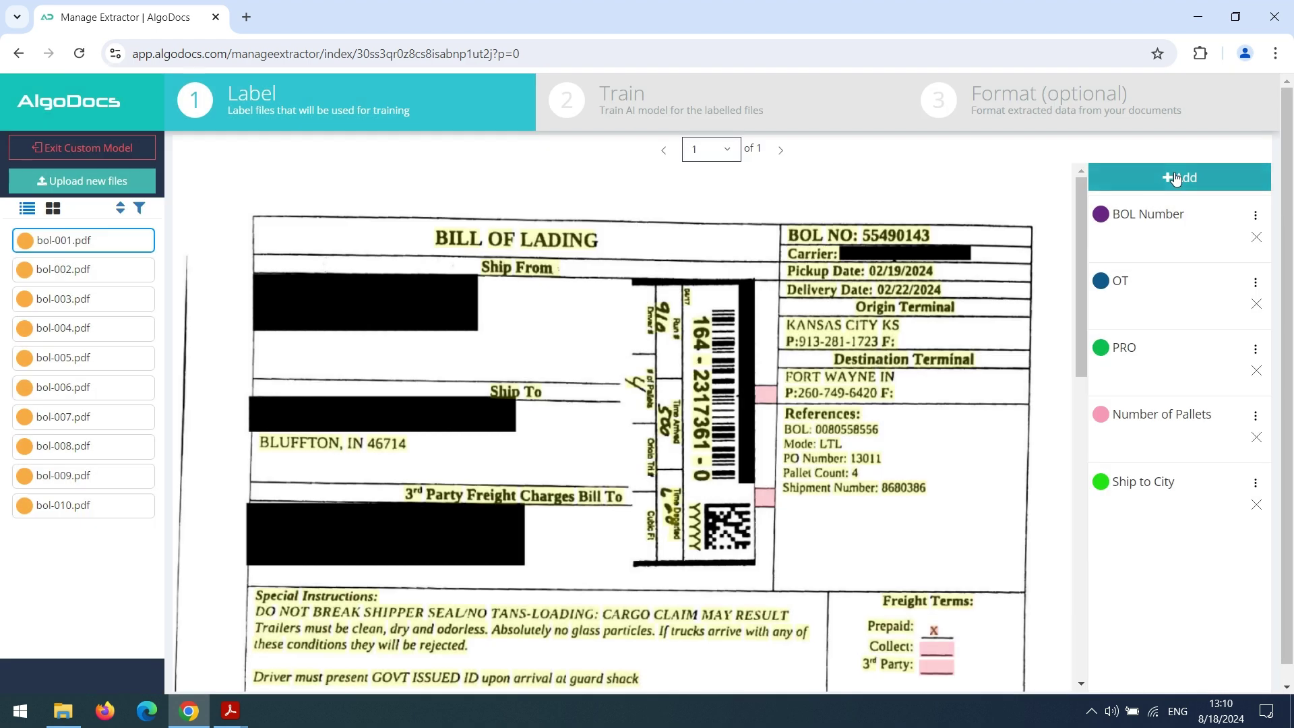
# Add a field named Ship to State to the custom model's labels
pyautogui.click(1180, 177)
pyautogui.click(1174, 219)
pyautogui.write('Ship to State')
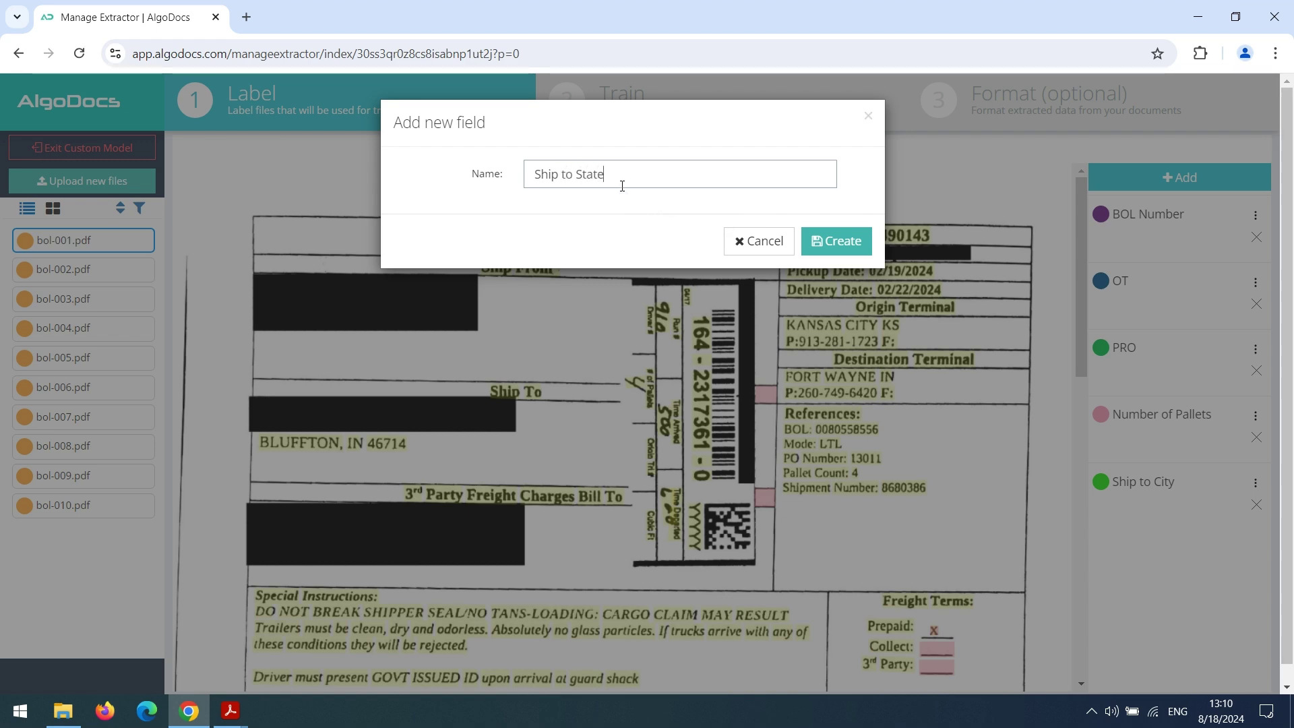
pyautogui.click(845, 246)
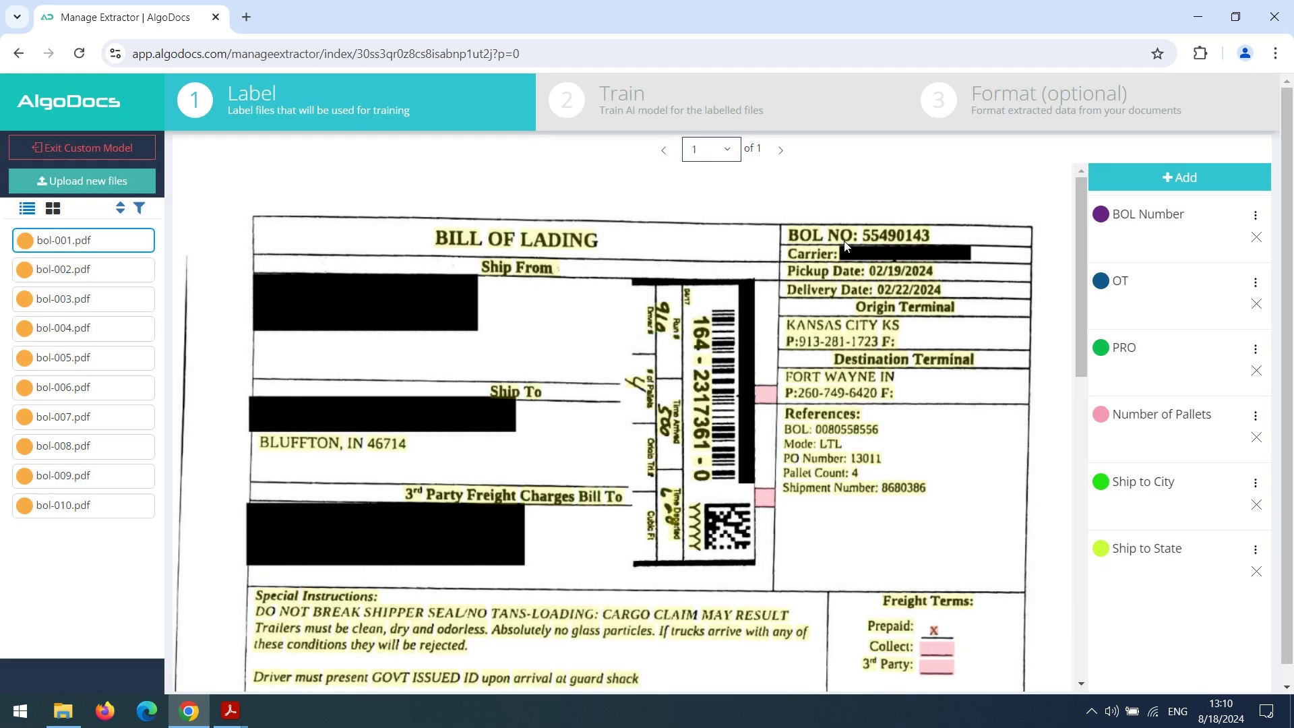
# Add a field named Ship to Zip Code to the custom model's labels
pyautogui.click(1214, 194)
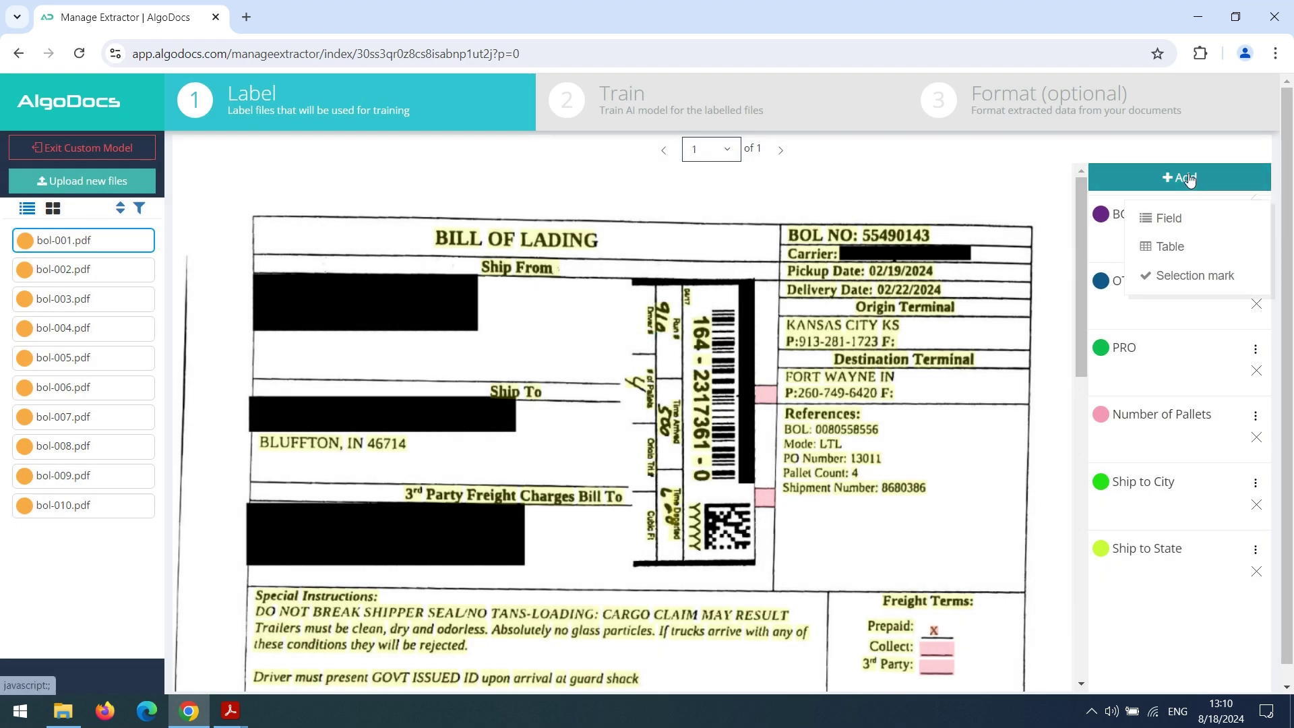
pyautogui.click(1190, 217)
pyautogui.click(610, 173)
pyautogui.write('Ship')
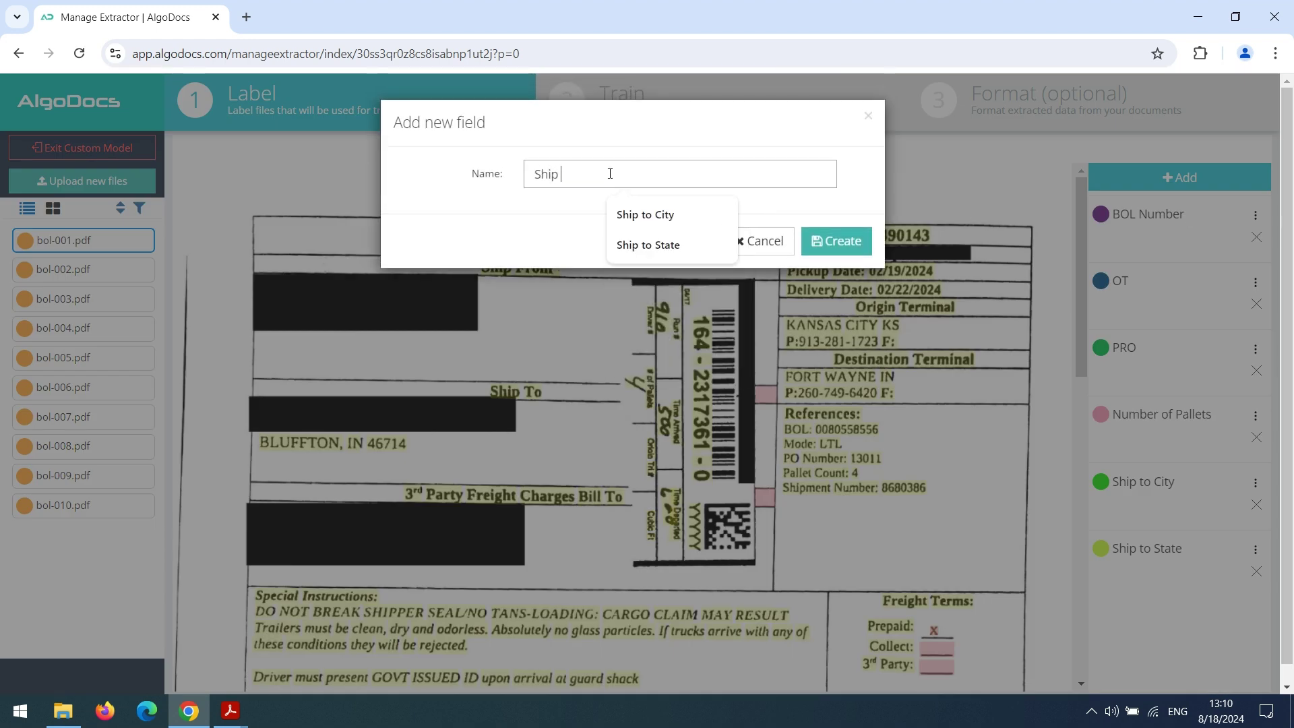
pyautogui.write(' to Zip Code')
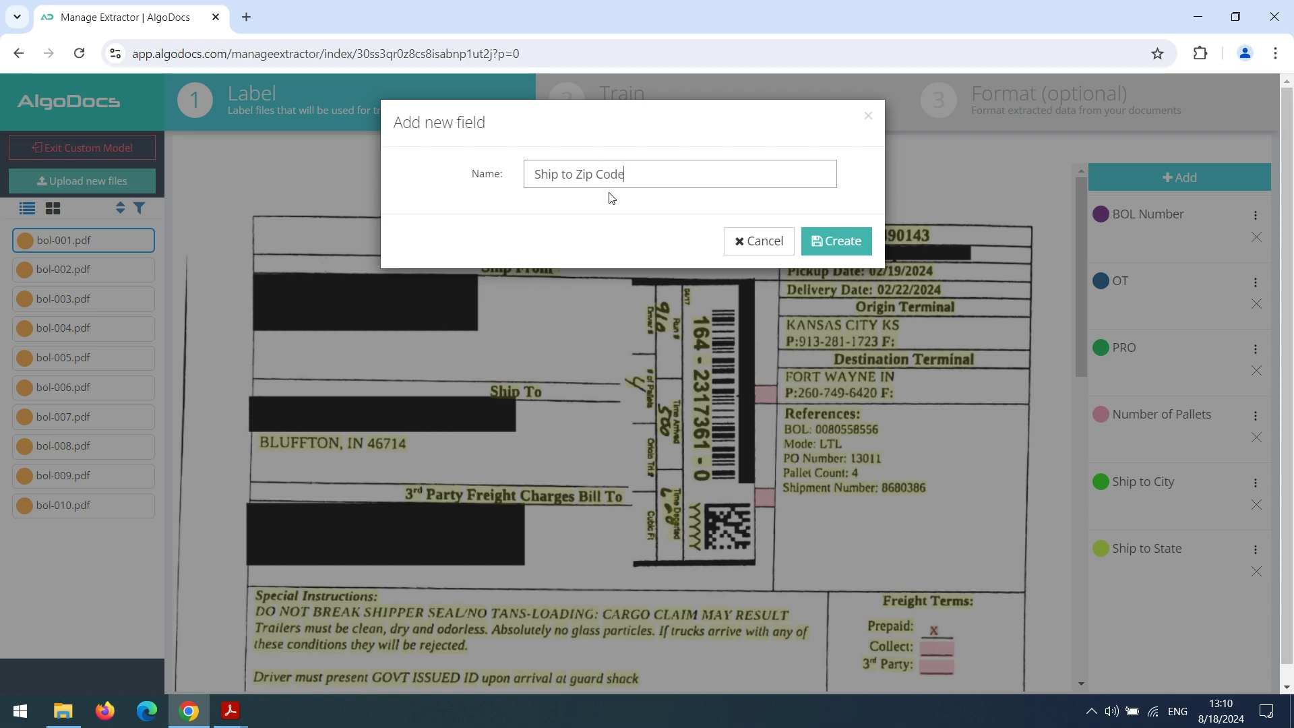
pyautogui.click(842, 241)
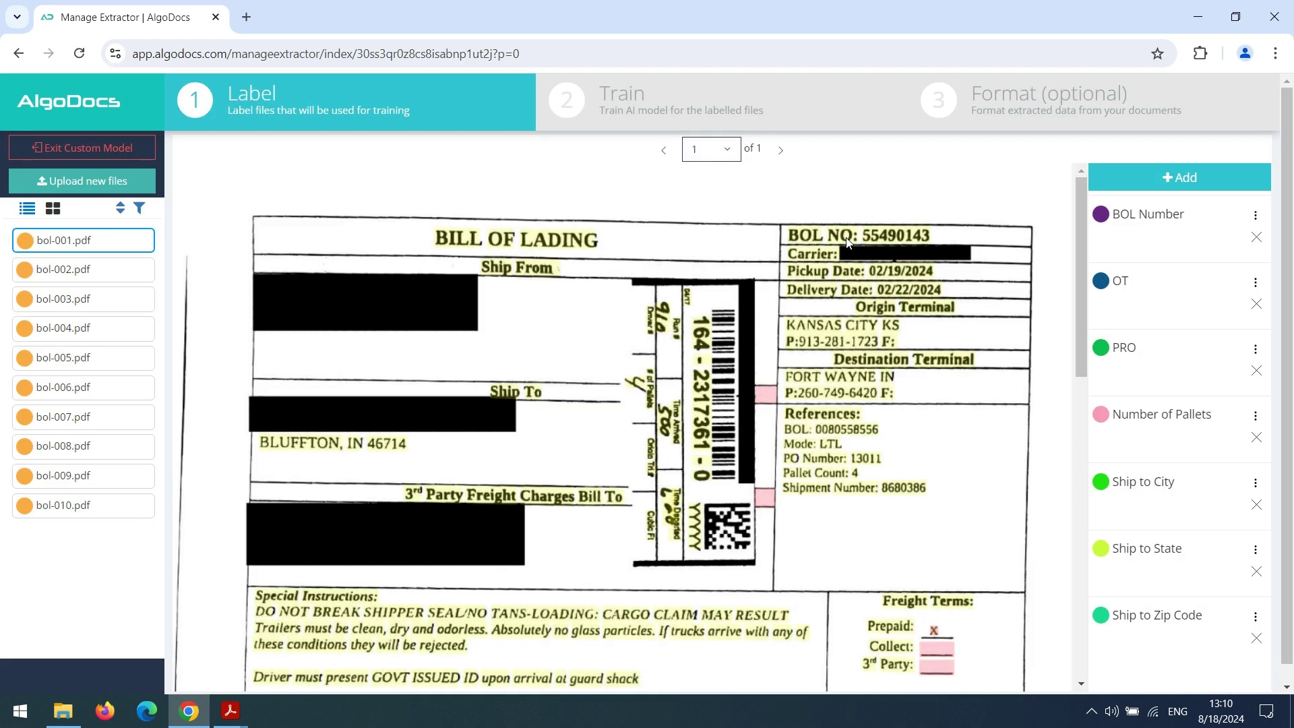
# Add a selection mark named Prepaid to the custom model's labels
pyautogui.click(1179, 178)
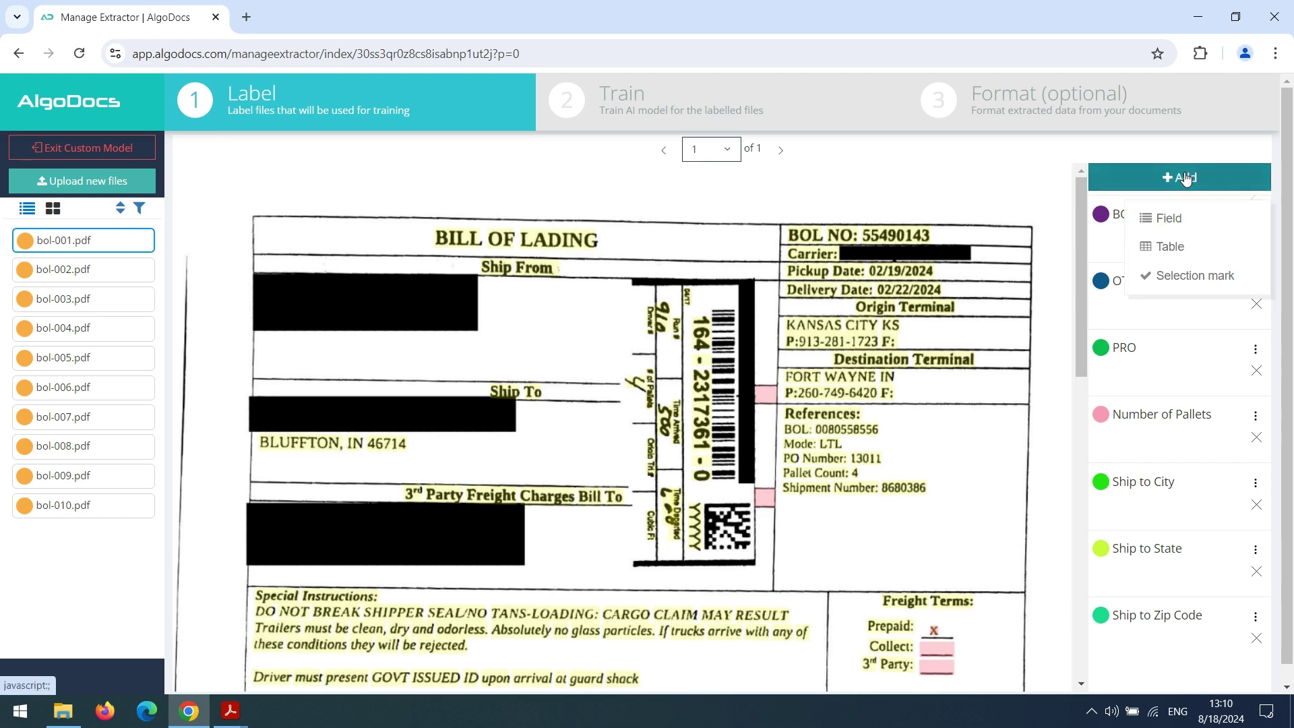
pyautogui.click(1189, 276)
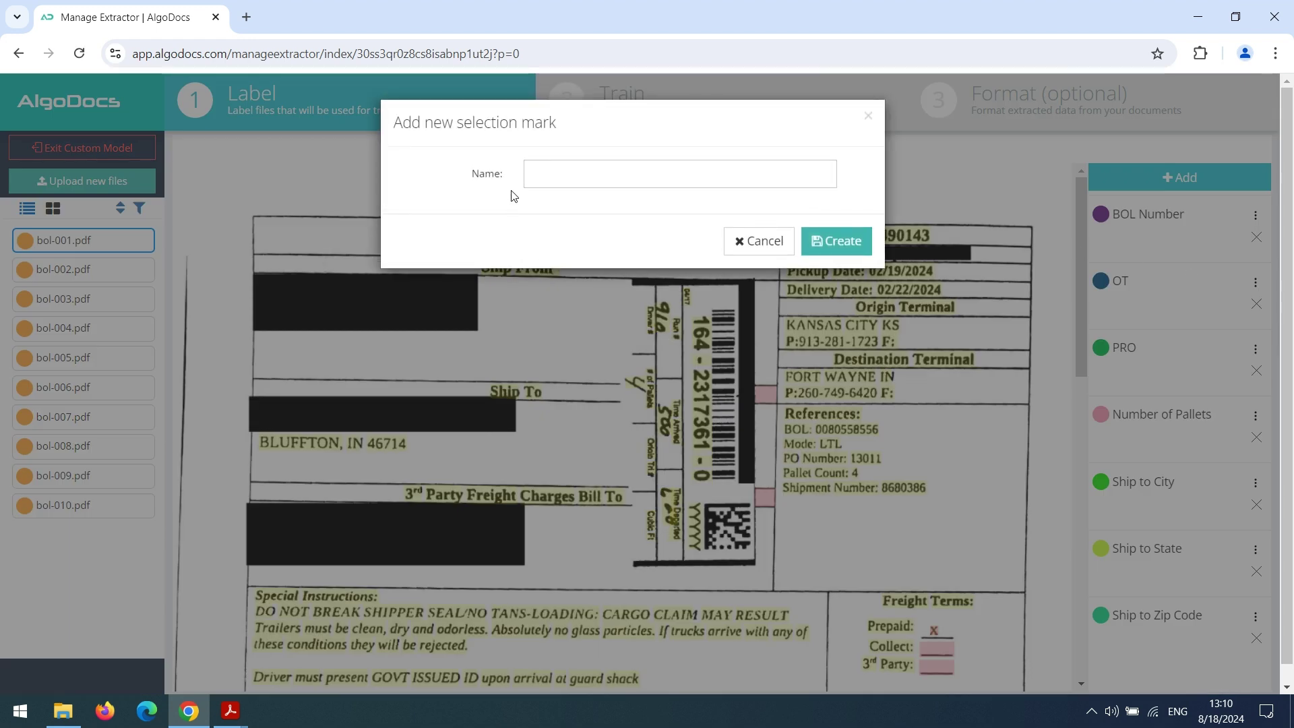
pyautogui.click(568, 177)
pyautogui.write('Prep')
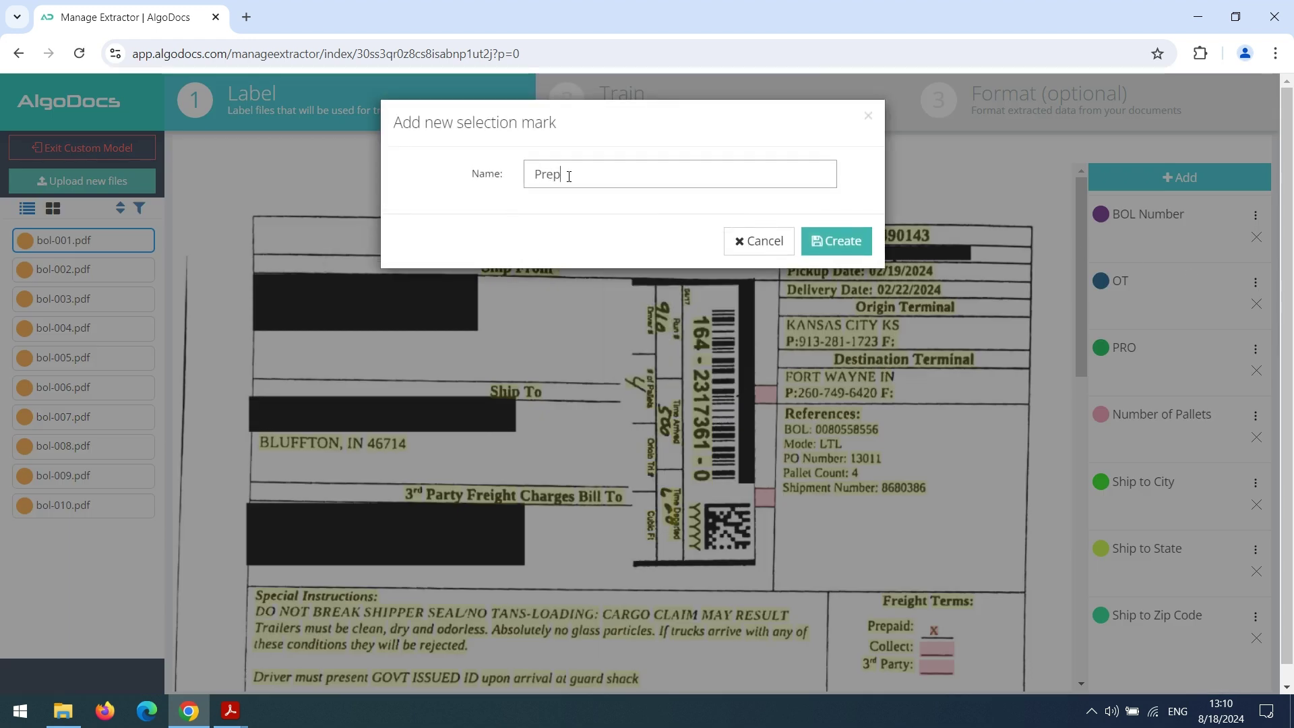
pyautogui.click(844, 241)
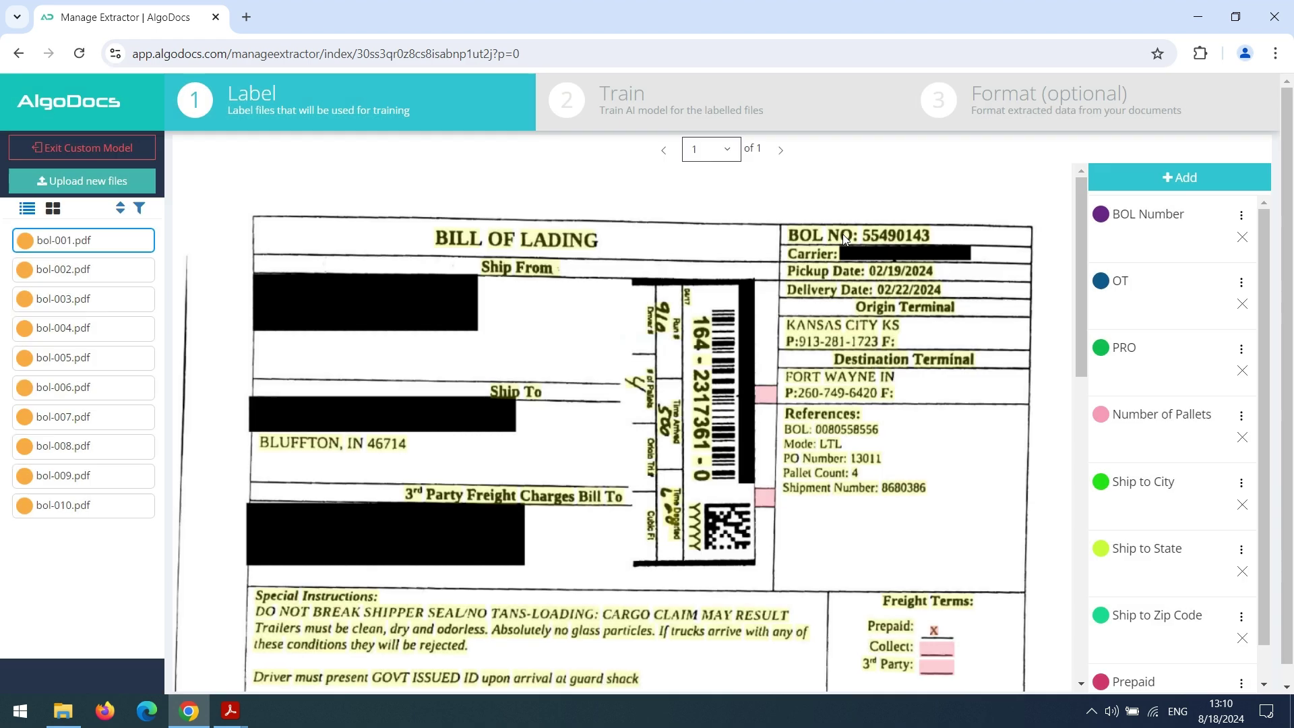
# Start a new table label named Items and set it to 3 columns
pyautogui.click(1178, 181)
pyautogui.click(1169, 247)
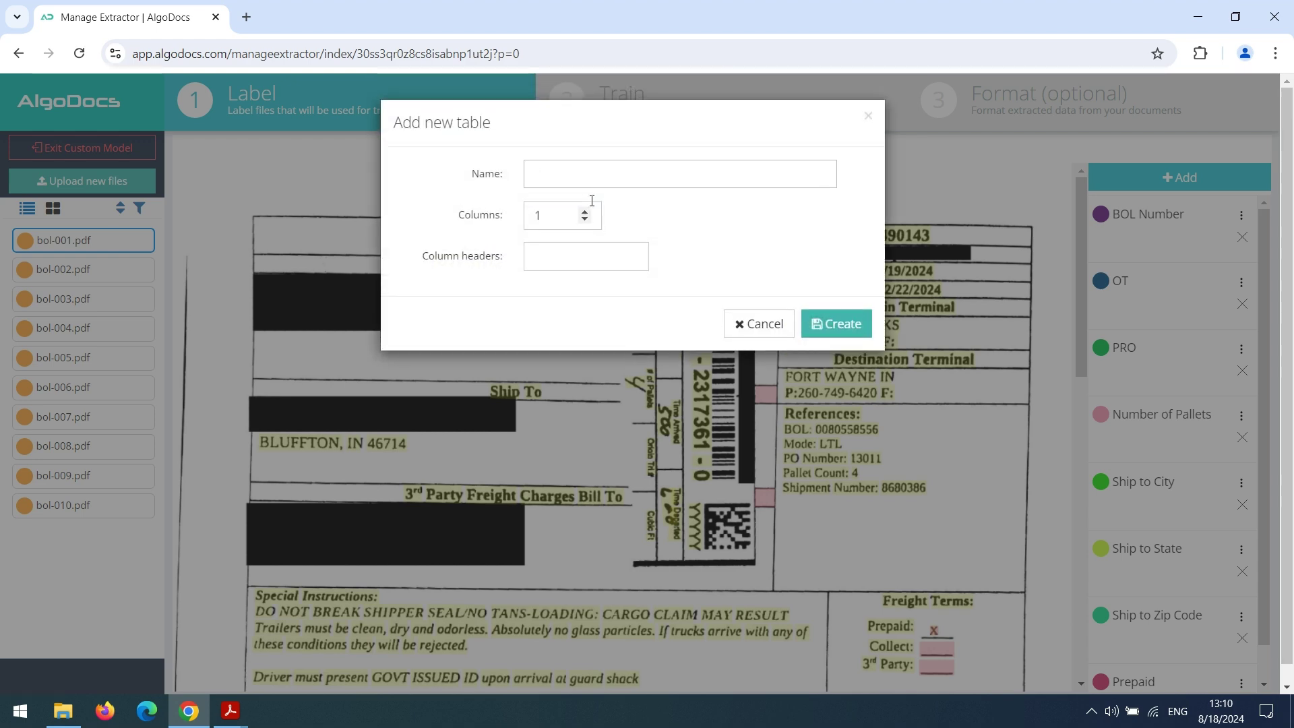
pyautogui.click(599, 174)
pyautogui.write('Items')
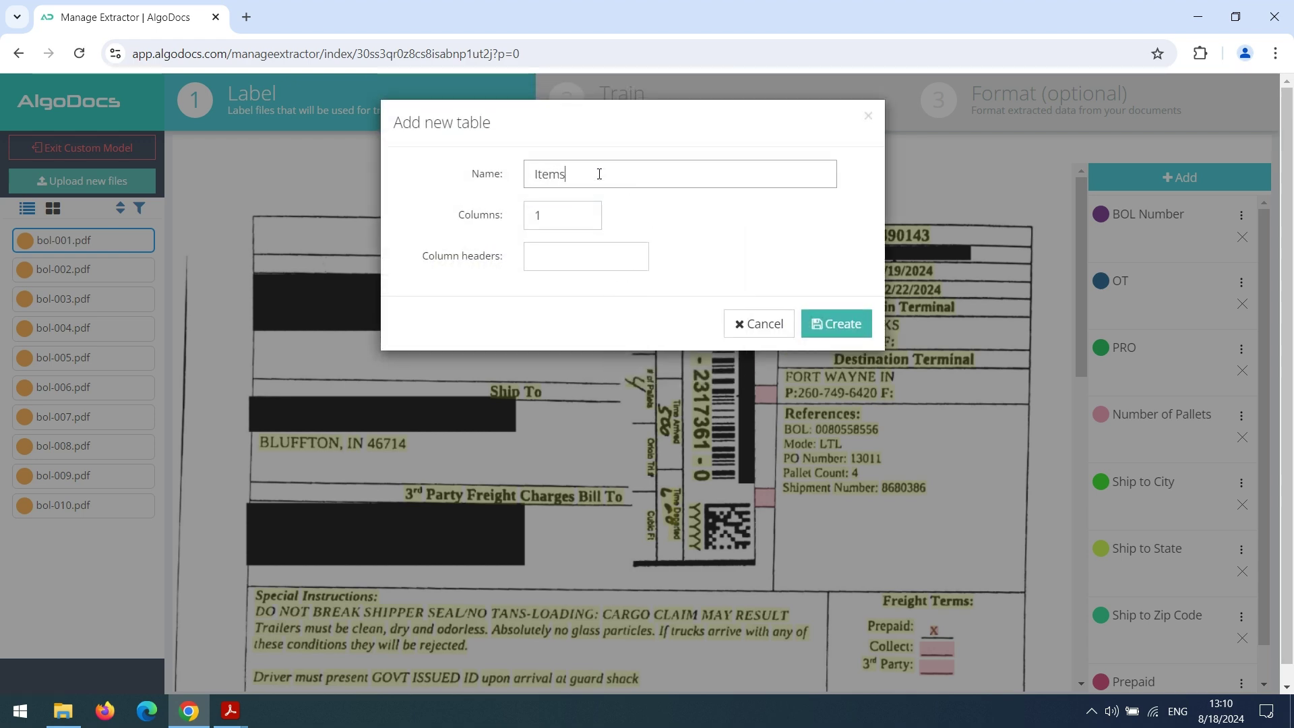
pyautogui.click(584, 211)
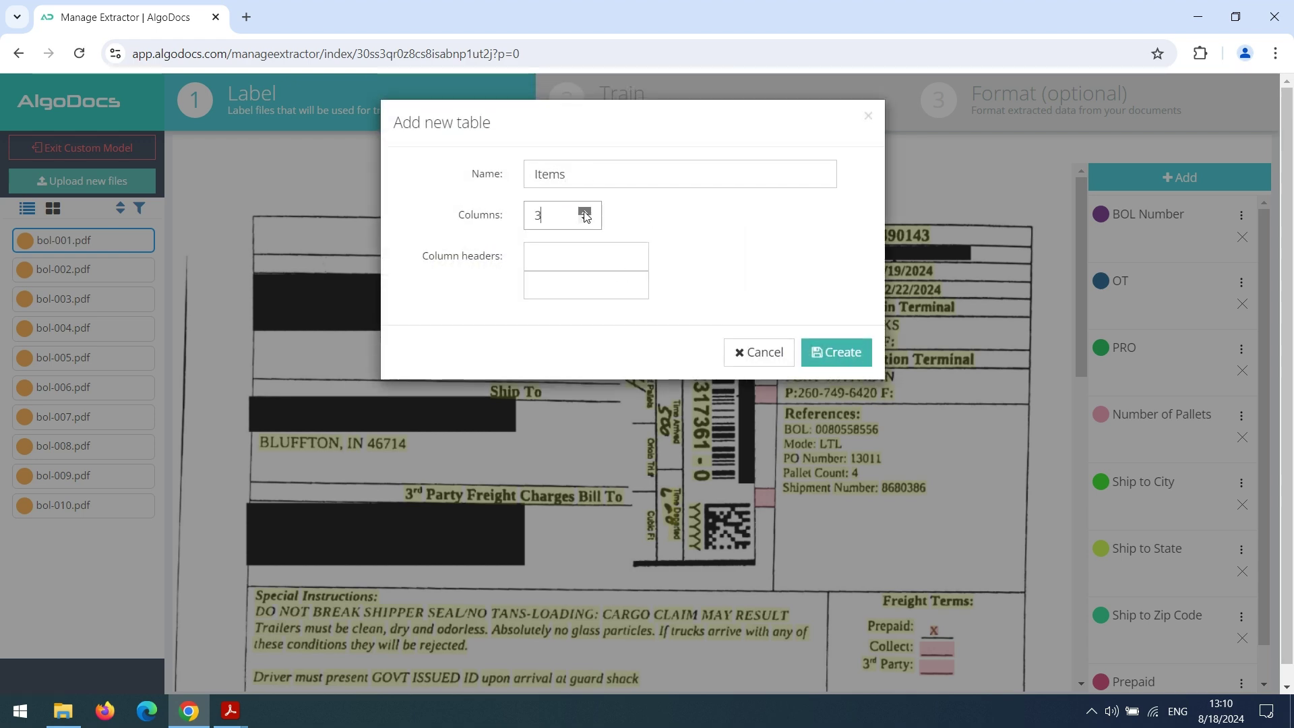
pyautogui.click(584, 211)
# Name the Items table's column headers Weight, Description and Class, and create the table
pyautogui.click(562, 258)
pyautogui.write('Weight')
pyautogui.click(554, 282)
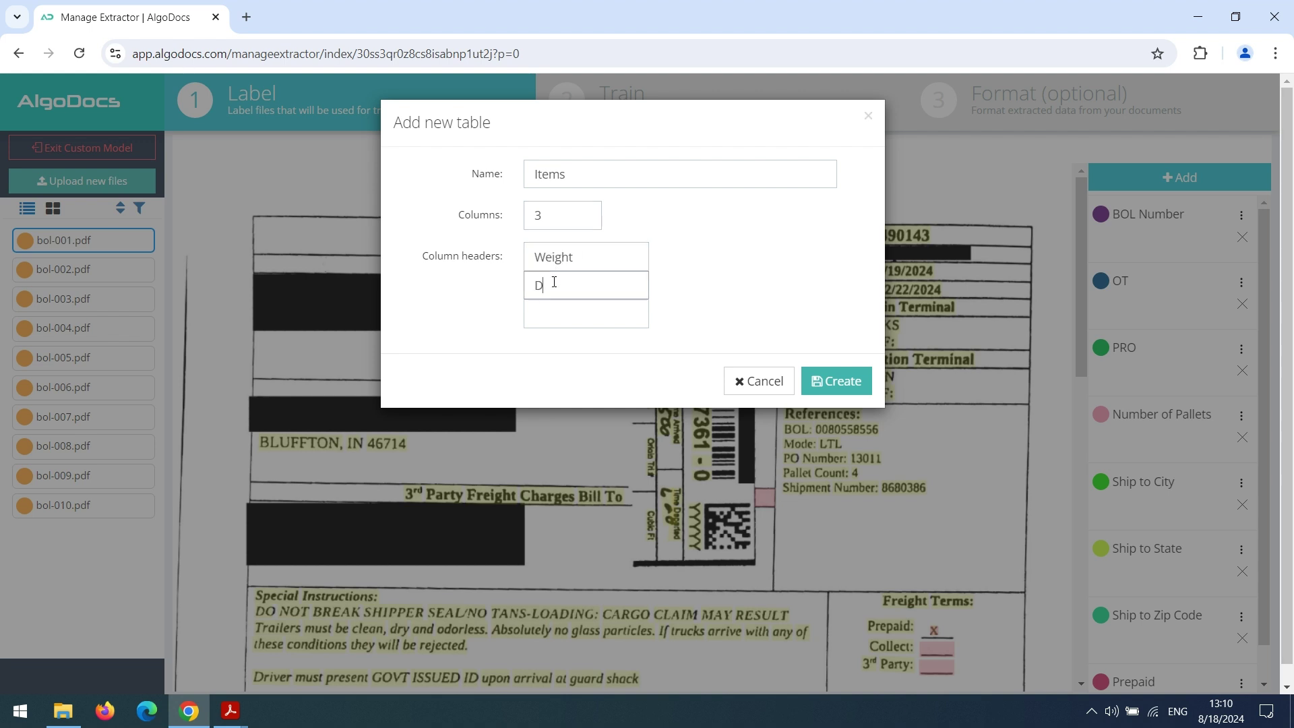
pyautogui.write('Description')
pyautogui.click(568, 315)
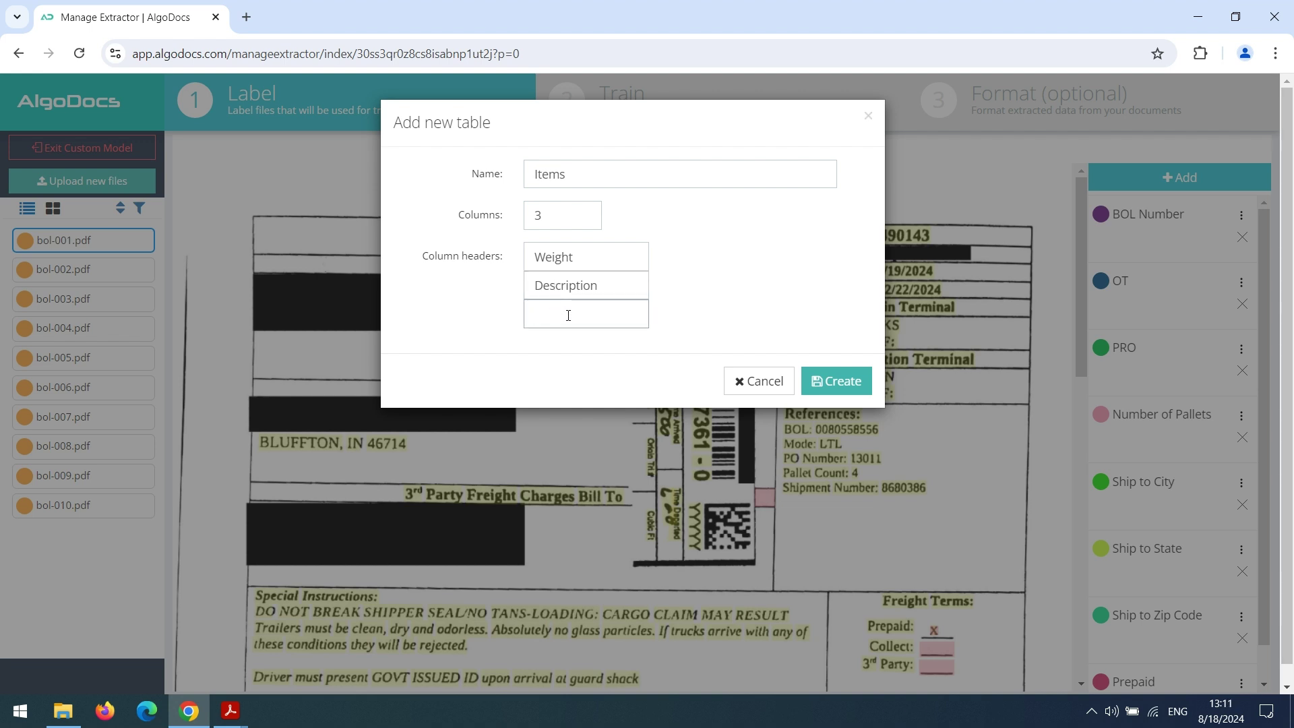
pyautogui.write('Class')
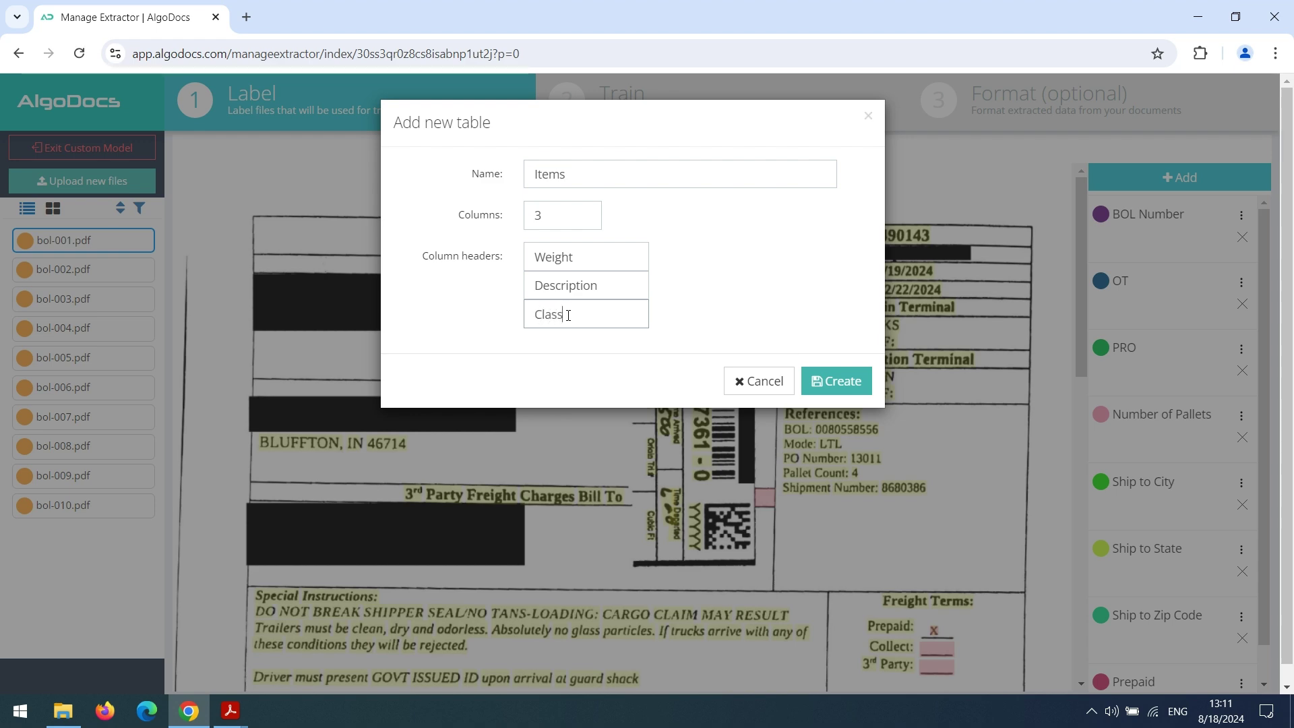
pyautogui.click(833, 381)
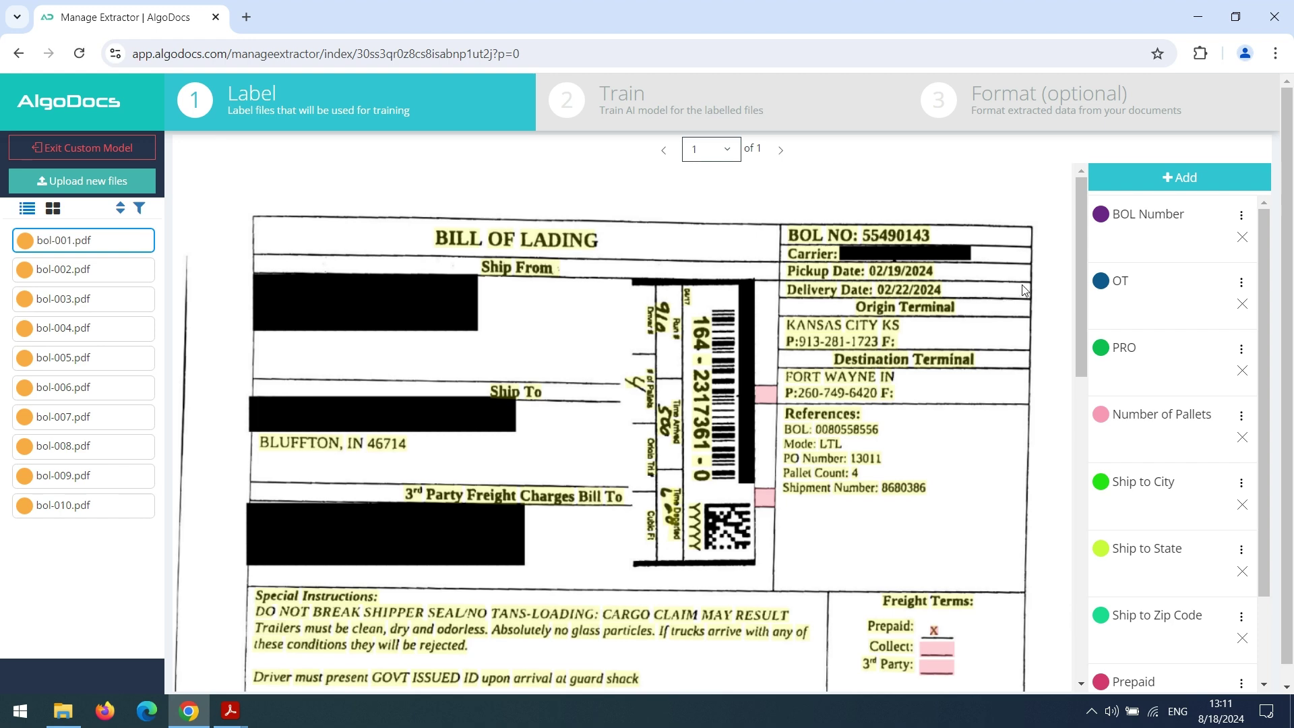
# In bol-001.pdf, label the value after BOL NO as BOL Number and the barcode number's first part, 164, as OT
pyautogui.scroll(-3, 1149, 337)
pyautogui.scroll(3, 1148, 337)
pyautogui.doubleClick(892, 234)
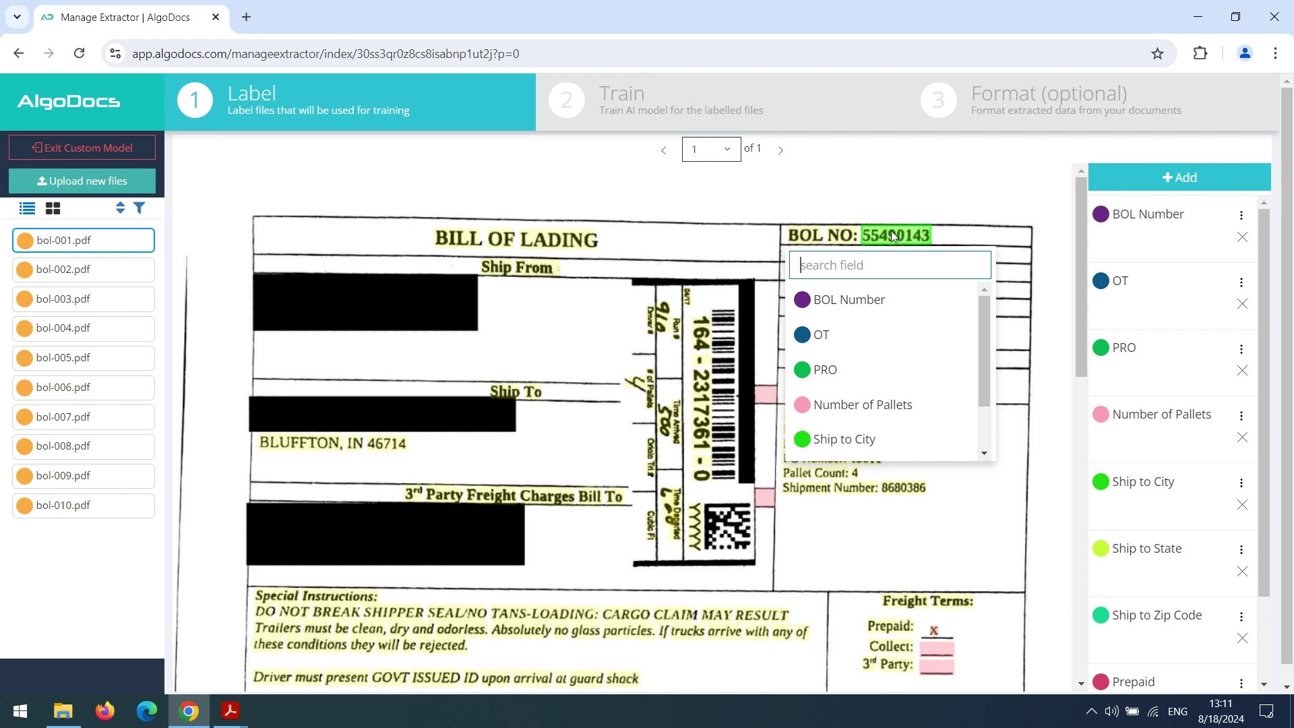
pyautogui.click(848, 300)
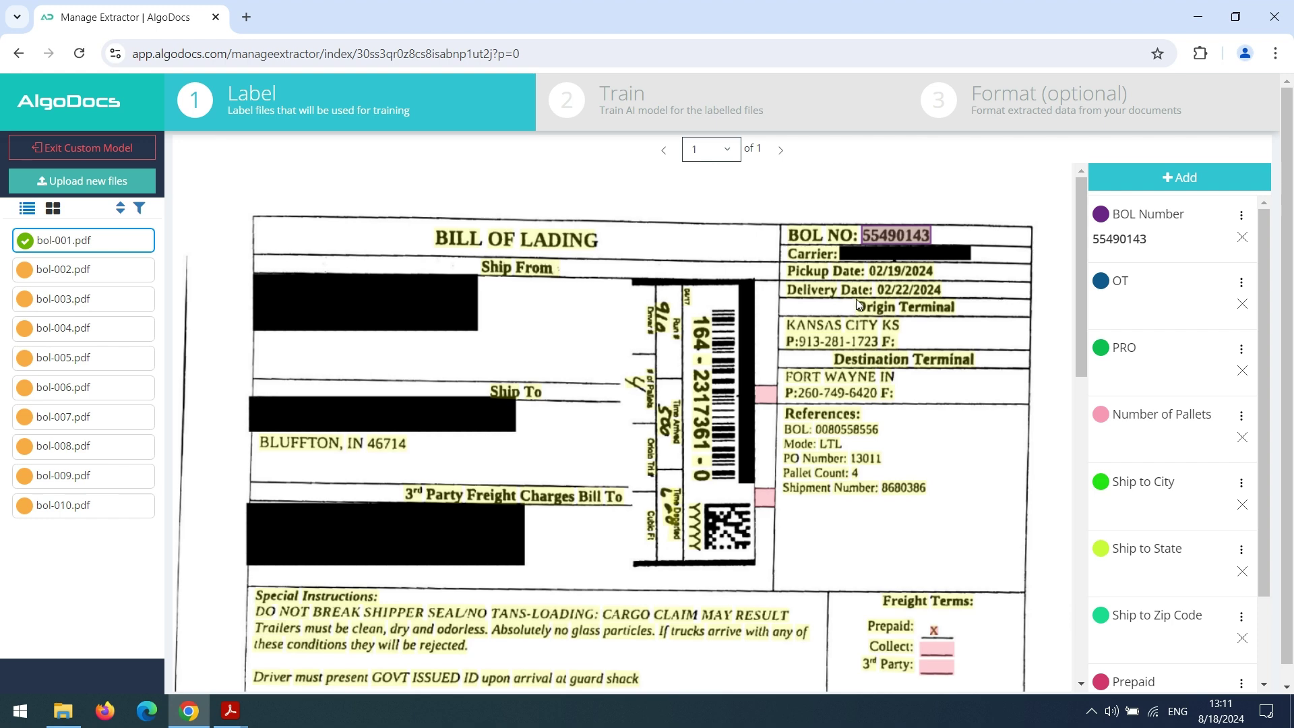
pyautogui.click(703, 335)
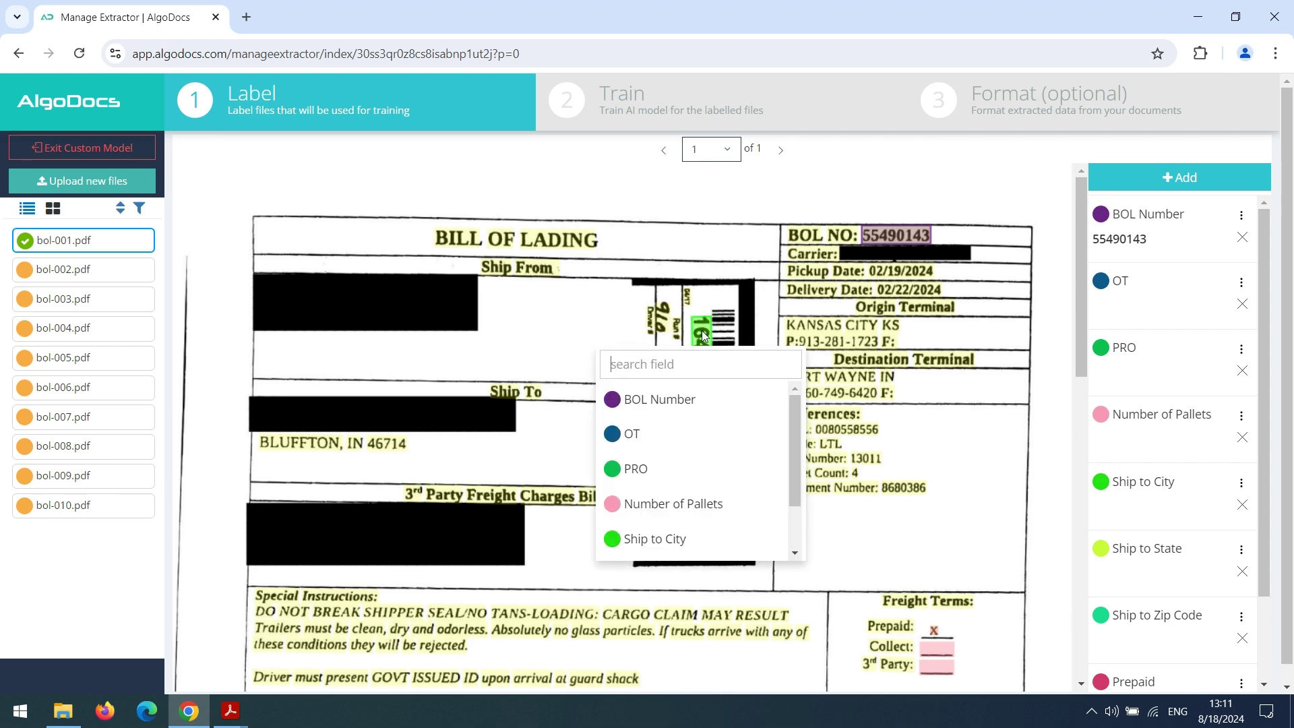
pyautogui.click(631, 431)
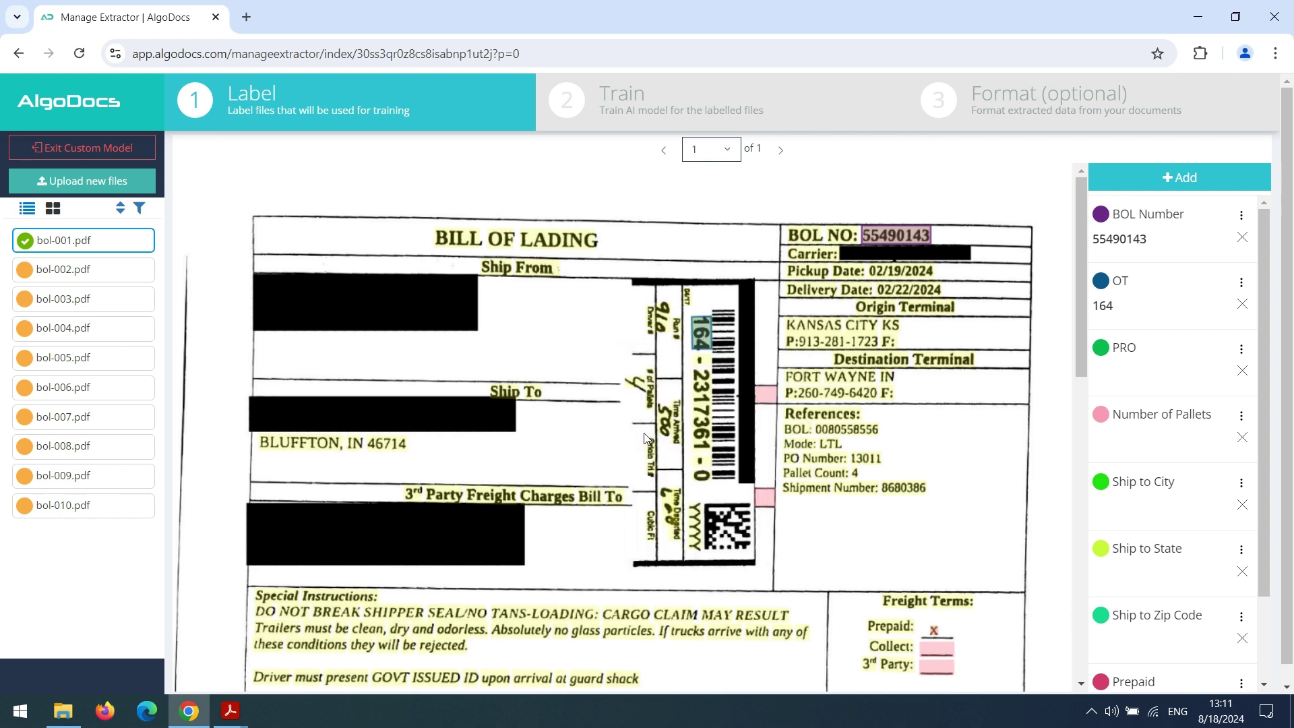
# Label the barcode number's middle part as PRO and the handwritten 4 beside the barcode sticker as Number of Pallets
pyautogui.click(703, 394)
pyautogui.click(633, 527)
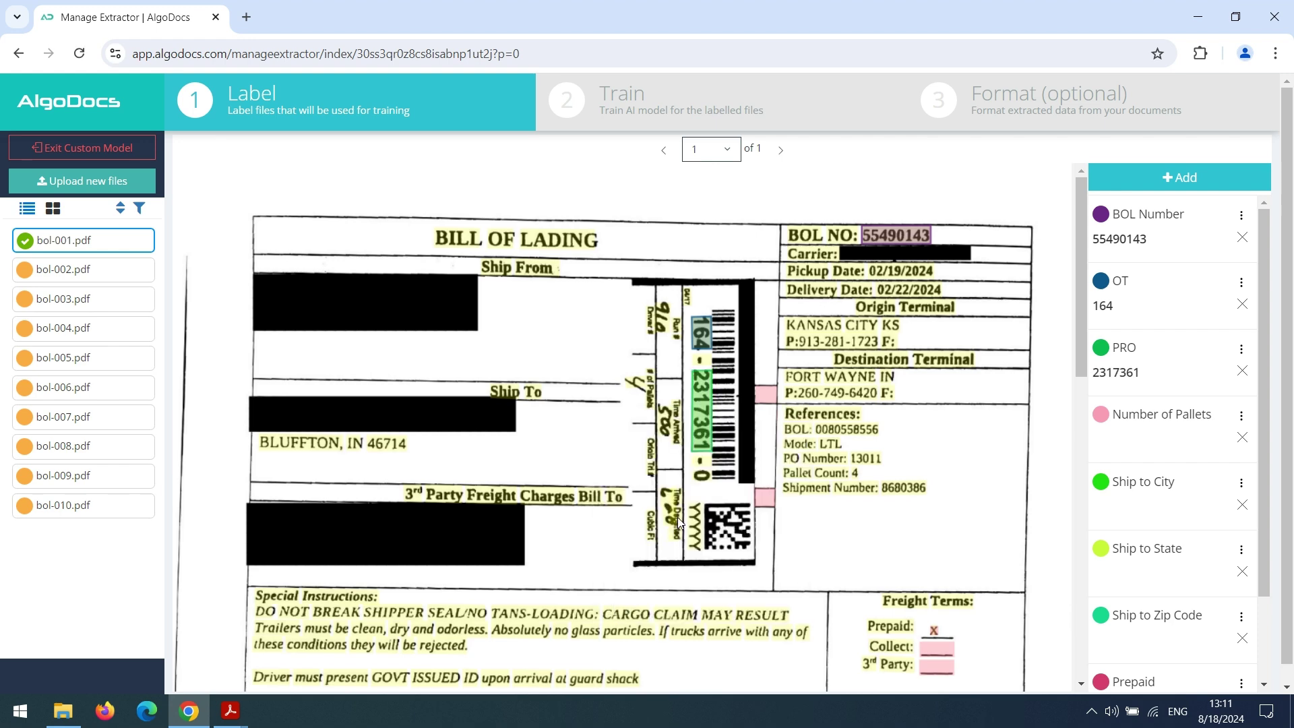
pyautogui.click(636, 395)
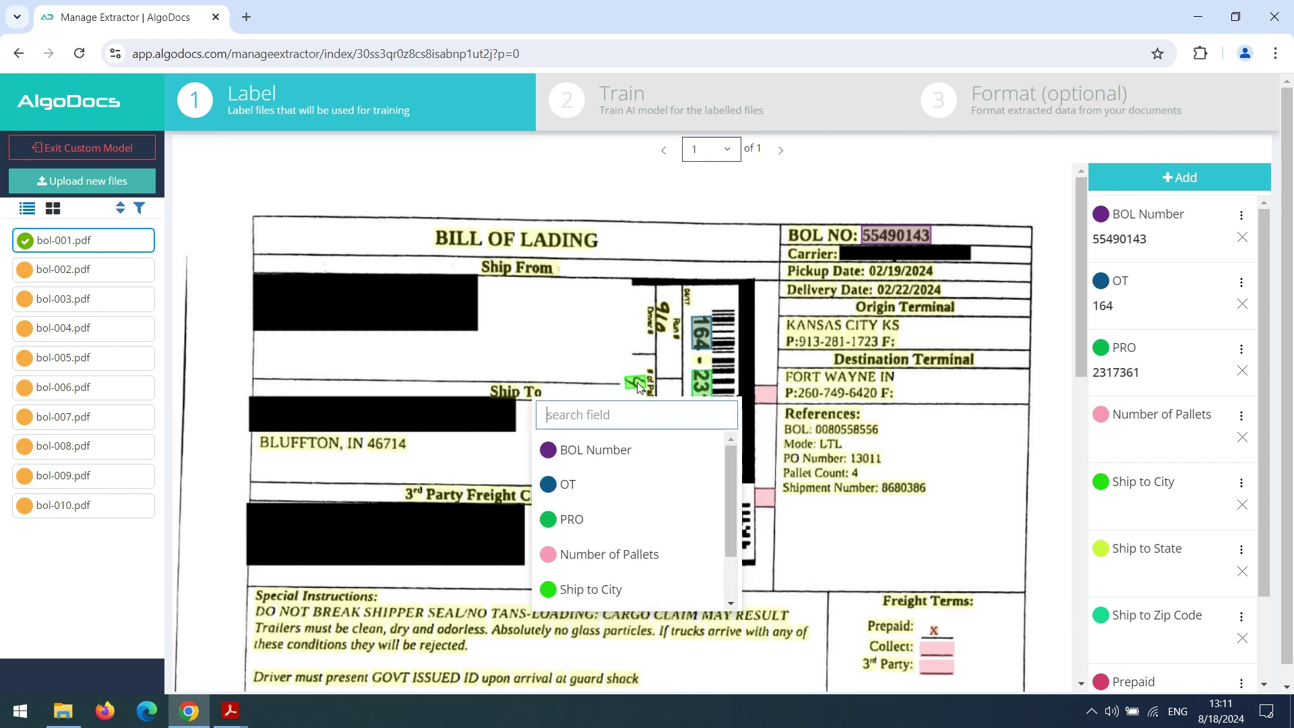
pyautogui.click(623, 555)
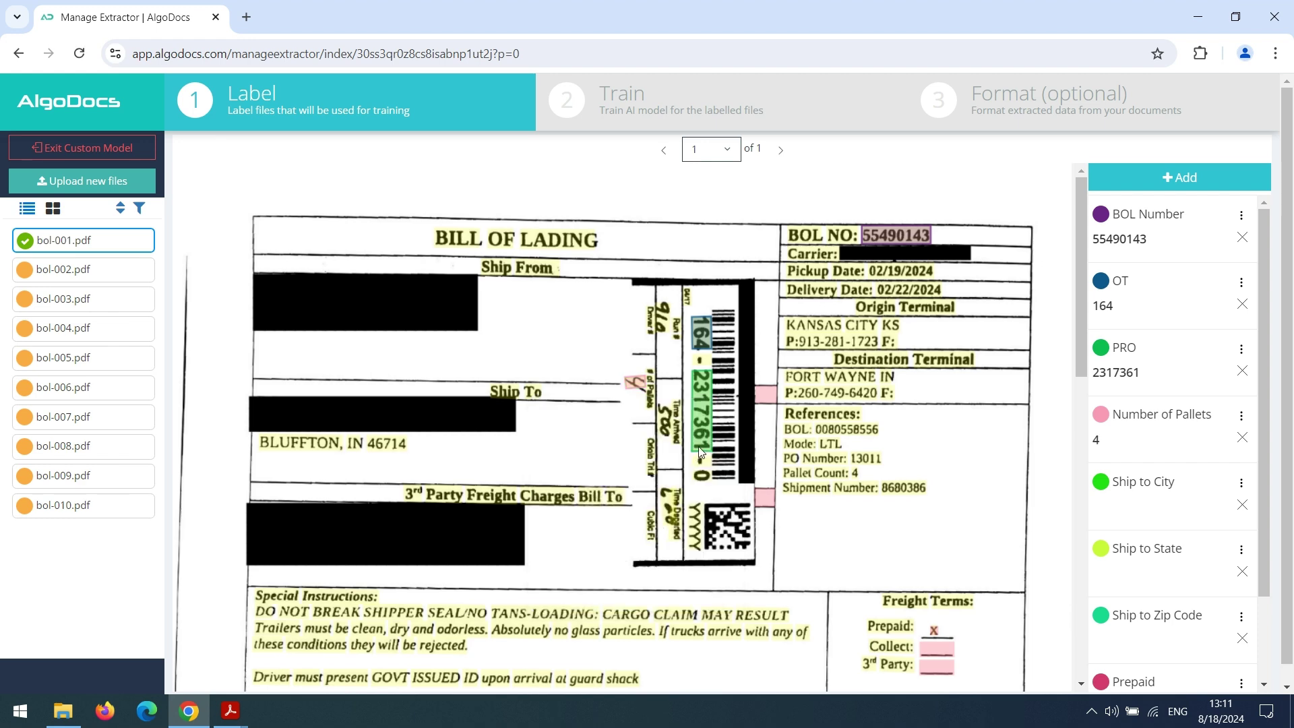
# Label the city in the Ship To address of bol-001.pdf as Ship to City
pyautogui.scroll(-3, 701, 453)
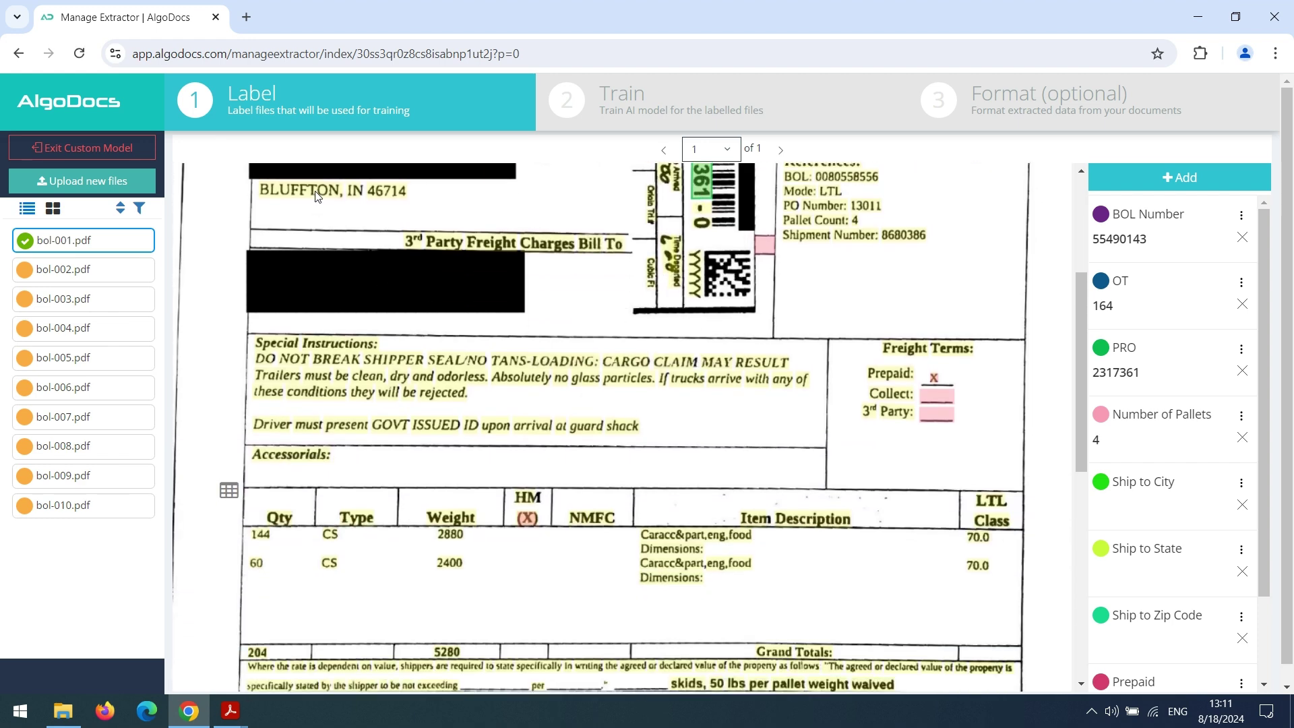
pyautogui.click(317, 196)
pyautogui.scroll(-1, 316, 297)
pyautogui.click(316, 333)
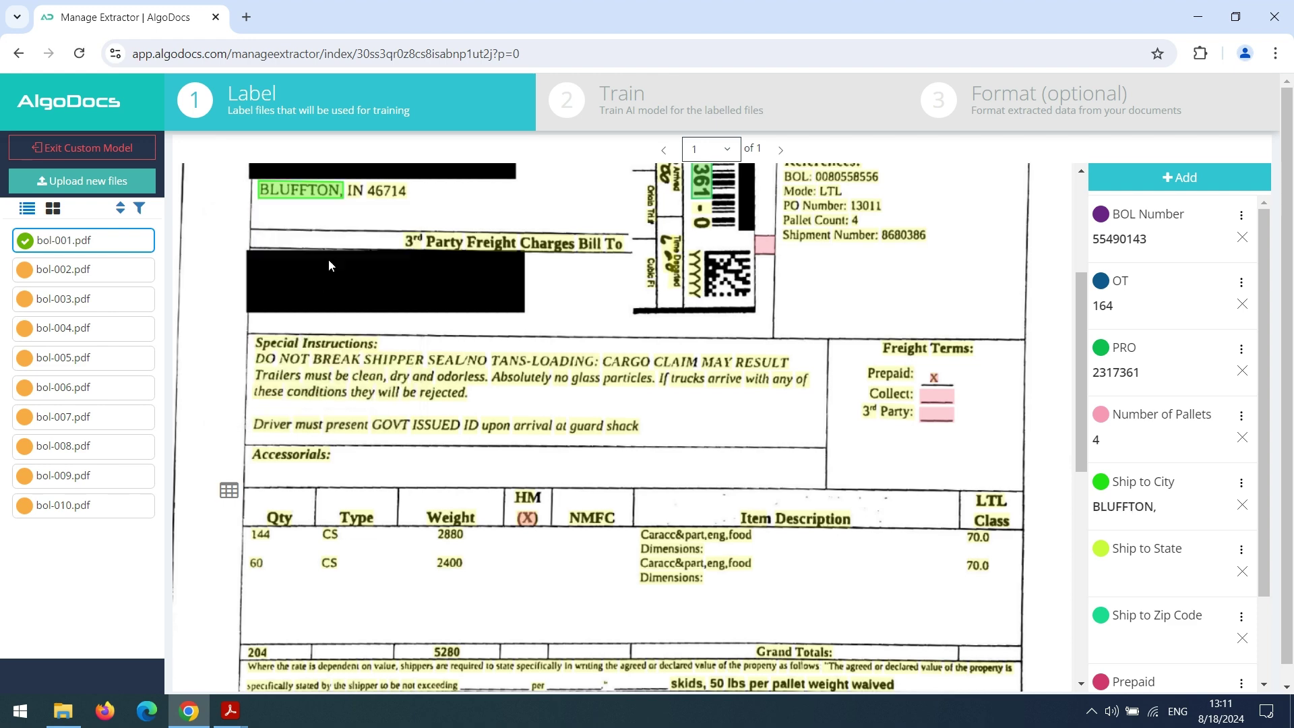
# Label the state abbreviation in the Ship To address as Ship to State and the postal code as Ship to Zip Code
pyautogui.click(355, 194)
pyautogui.scroll(-1, 344, 364)
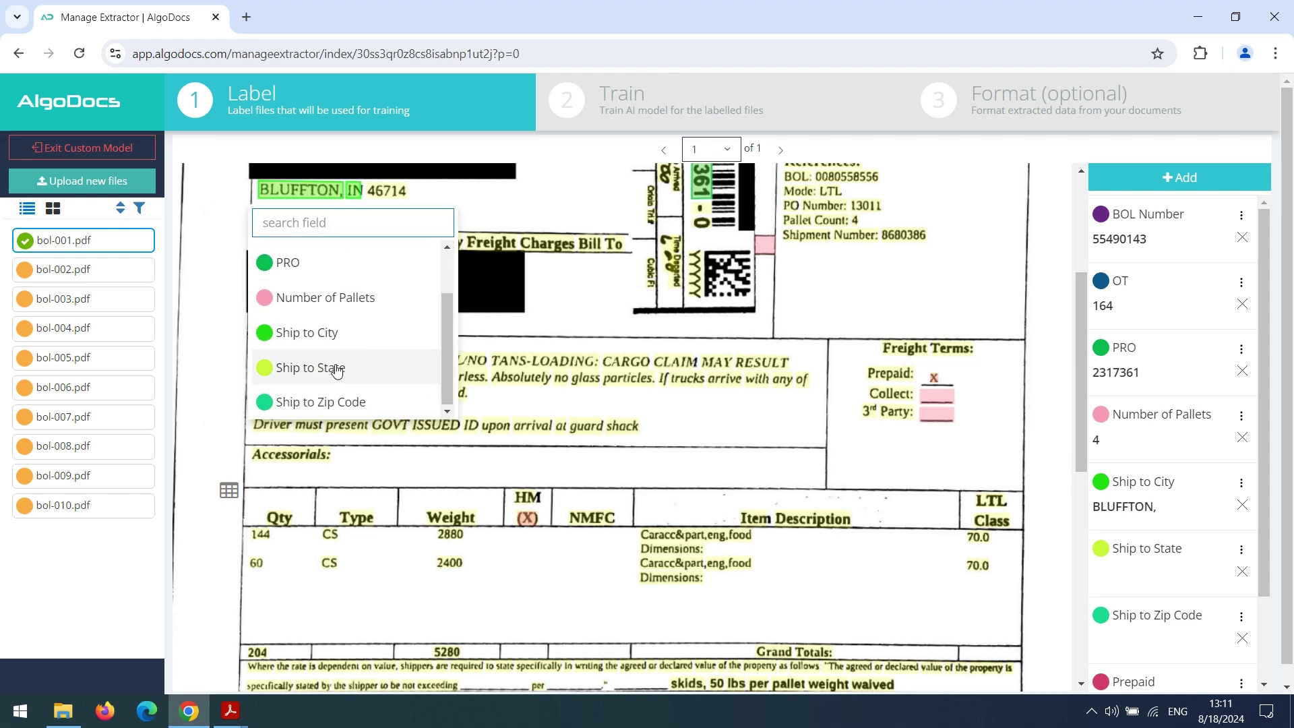
pyautogui.click(337, 367)
pyautogui.click(389, 191)
pyautogui.scroll(-2, 367, 323)
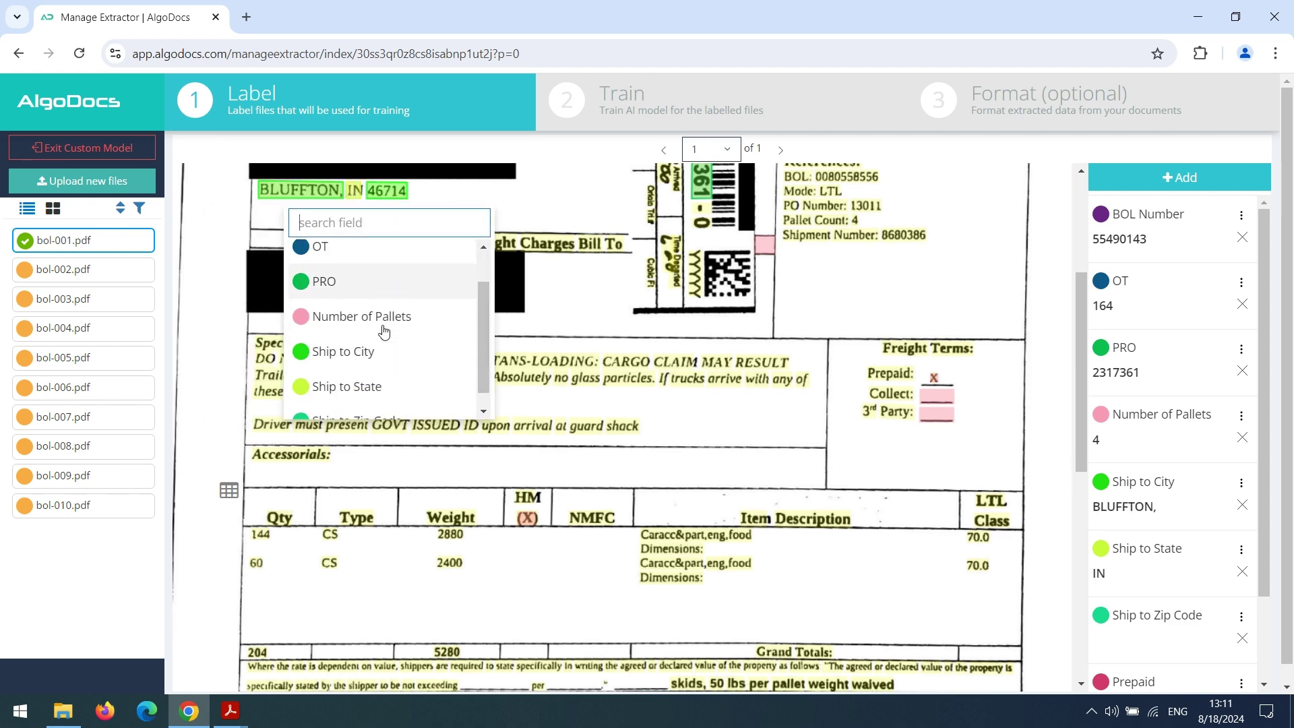
pyautogui.click(374, 402)
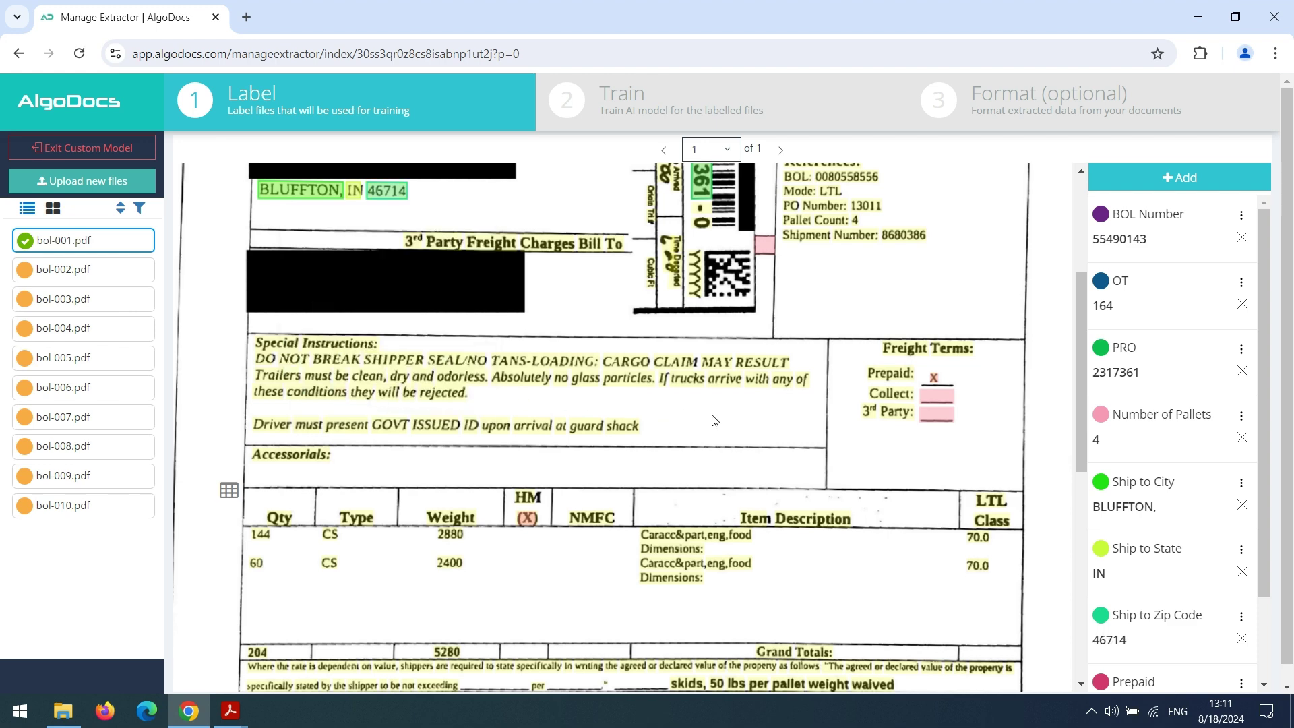
# Label the X mark beside Prepaid under Freight Terms in bol-001.pdf as the Prepaid field
pyautogui.scroll(-2, 1154, 499)
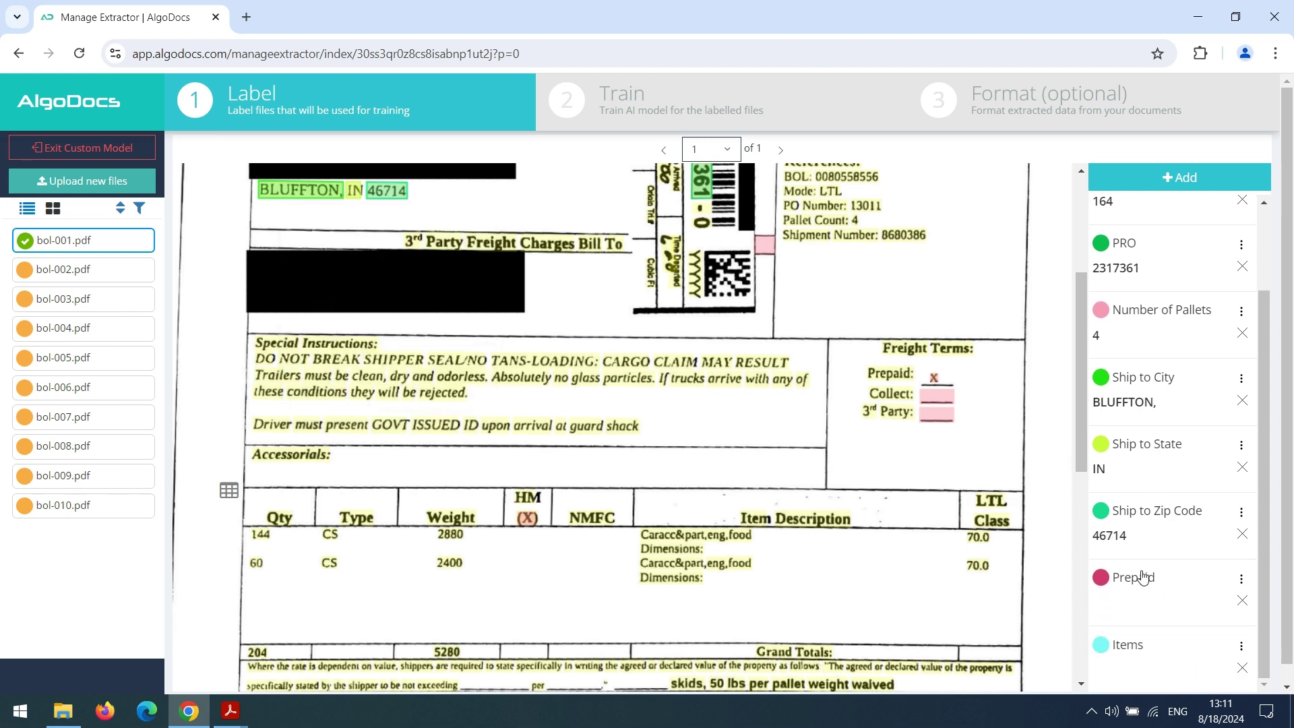
pyautogui.click(936, 378)
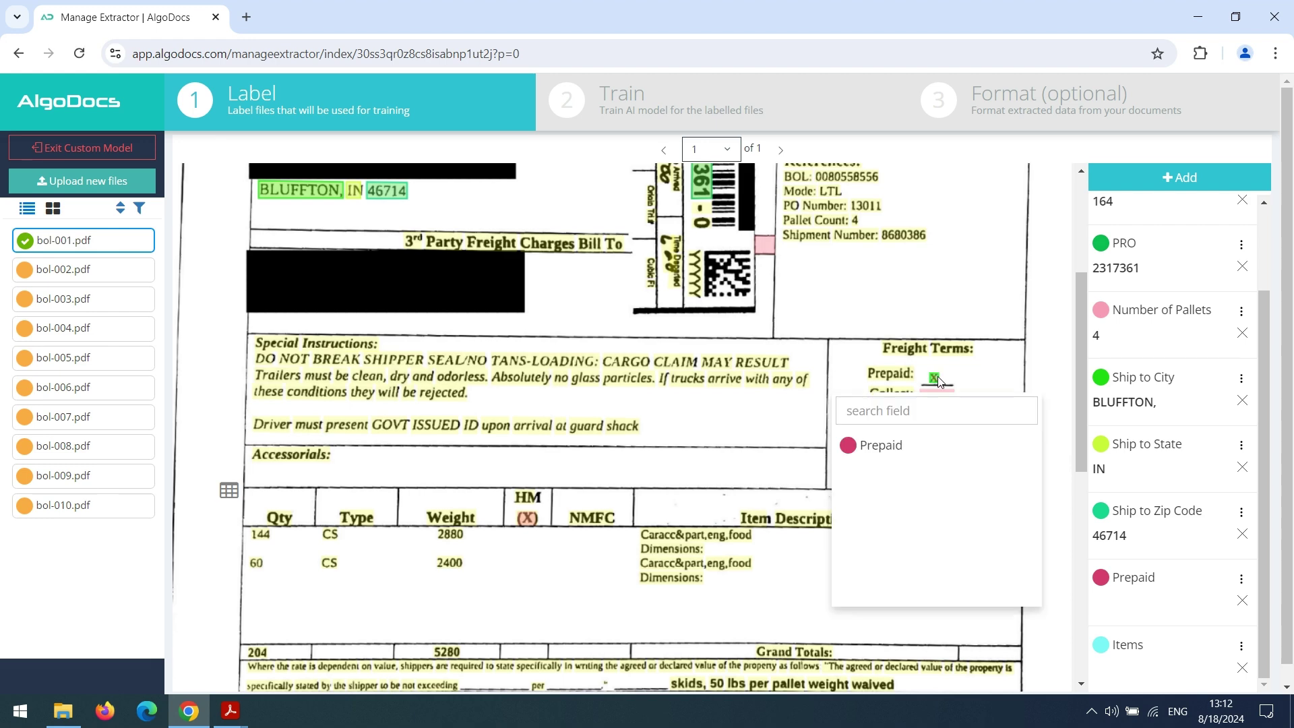
pyautogui.click(896, 446)
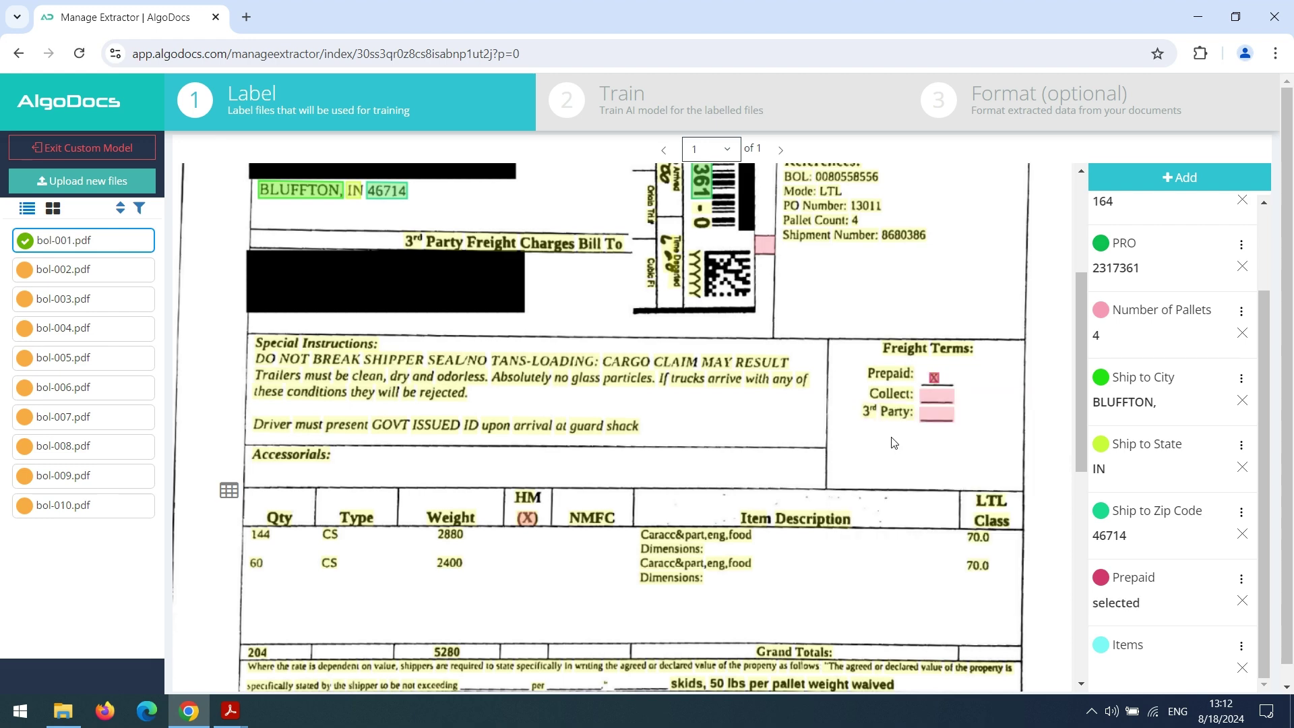
# Auto-label the detected line-item table in bol-001.pdf using the Items table field
pyautogui.scroll(-3, 894, 444)
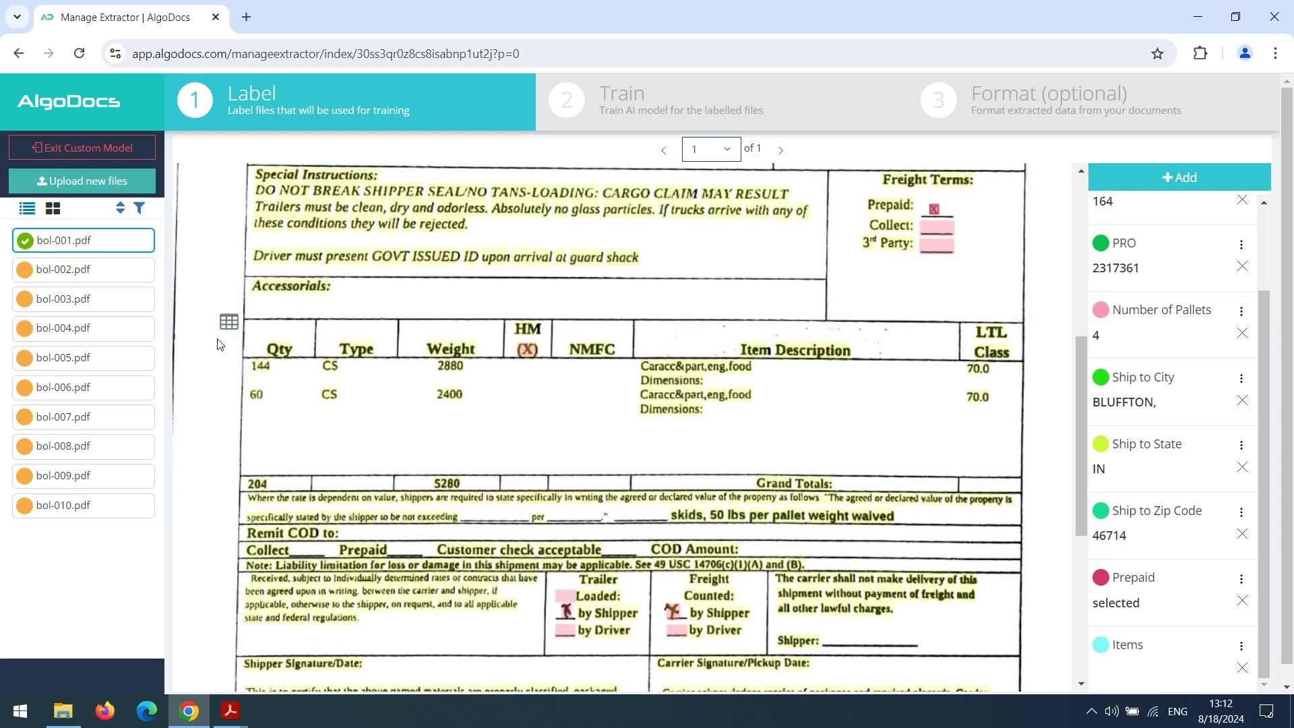
pyautogui.click(229, 323)
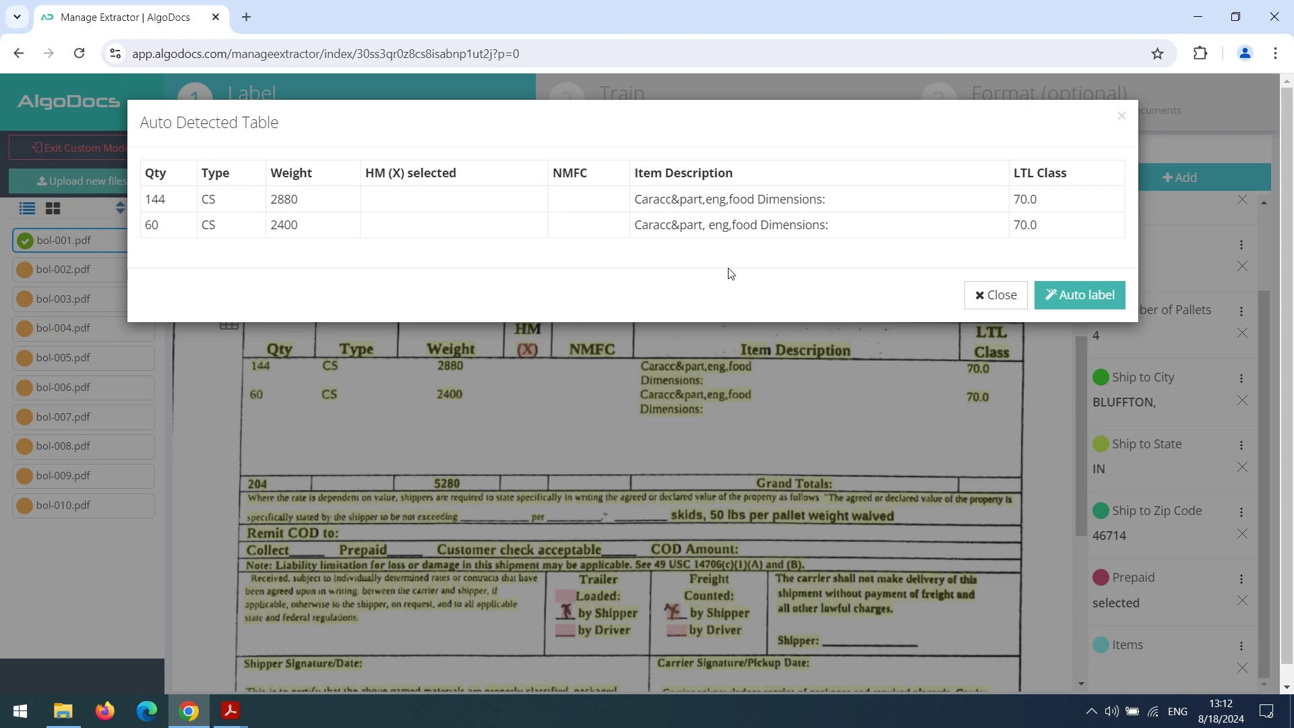
pyautogui.click(1110, 295)
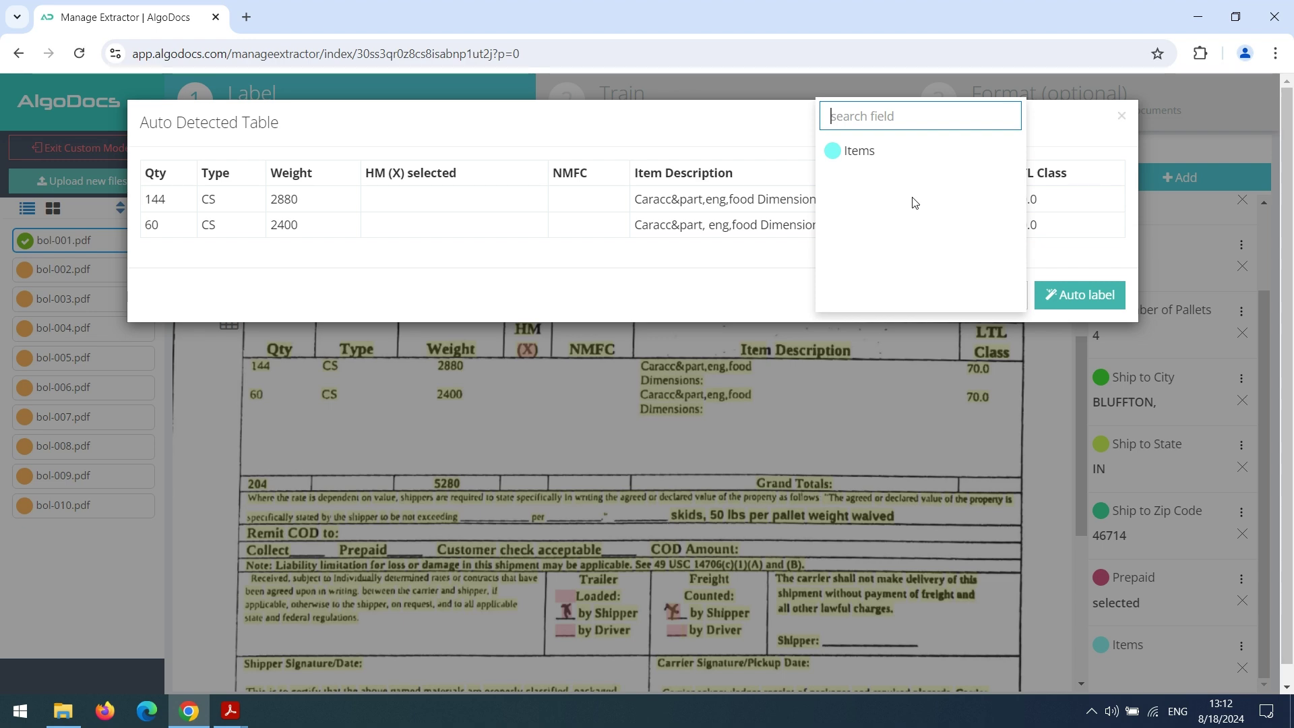
pyautogui.click(913, 152)
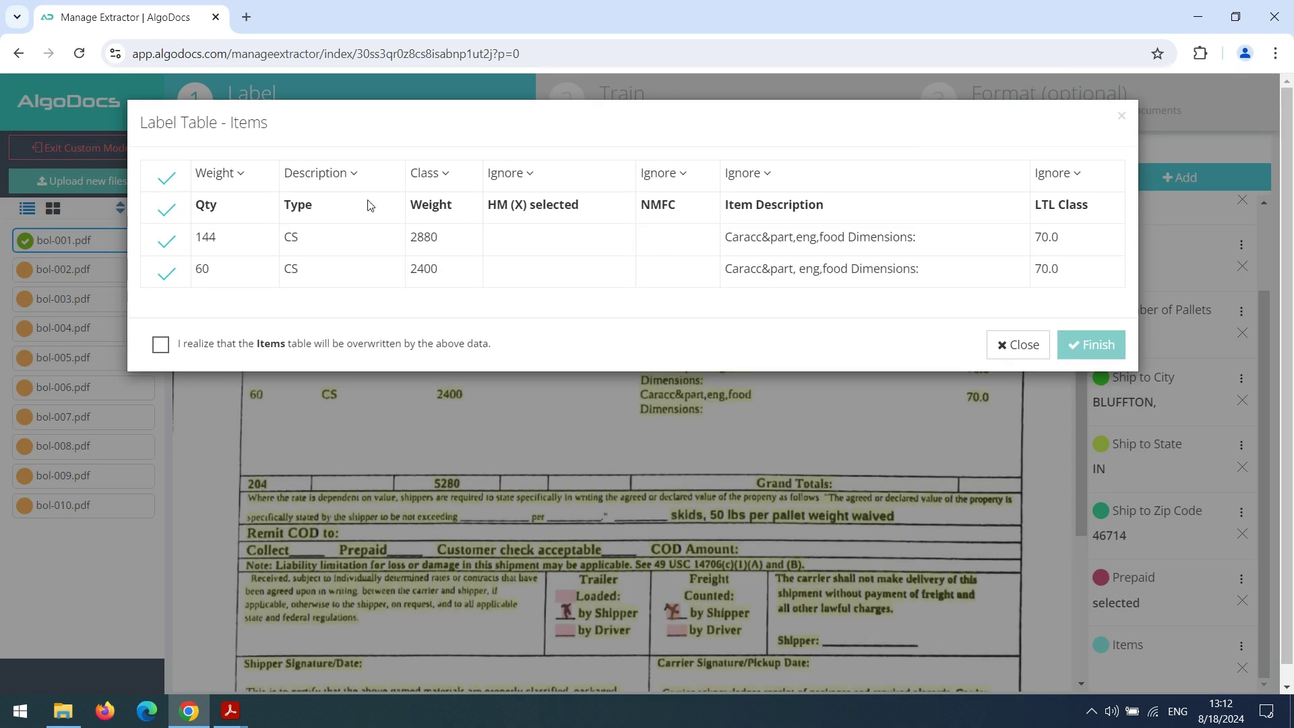
# Set the Qty and Type columns to Ignore and map Weight to Weight, Item Description to Description and LTL Class to Class
pyautogui.click(231, 174)
pyautogui.click(223, 210)
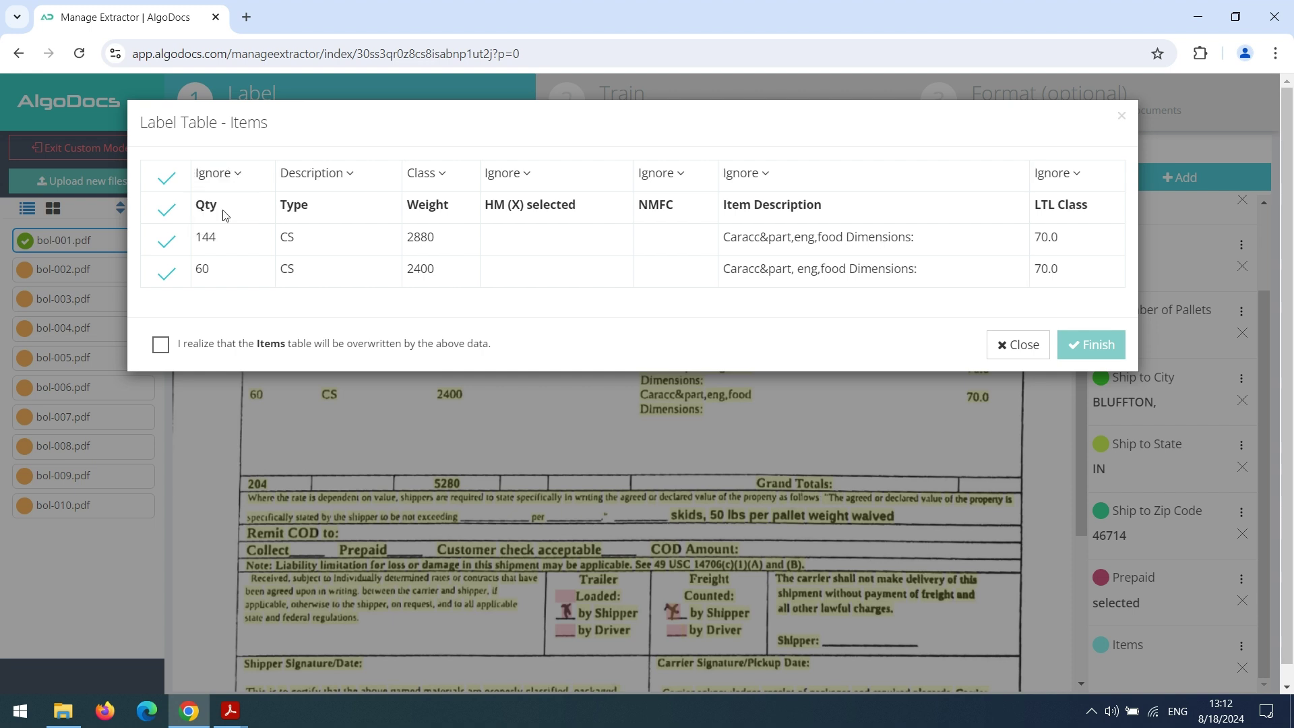
pyautogui.click(316, 175)
pyautogui.click(318, 209)
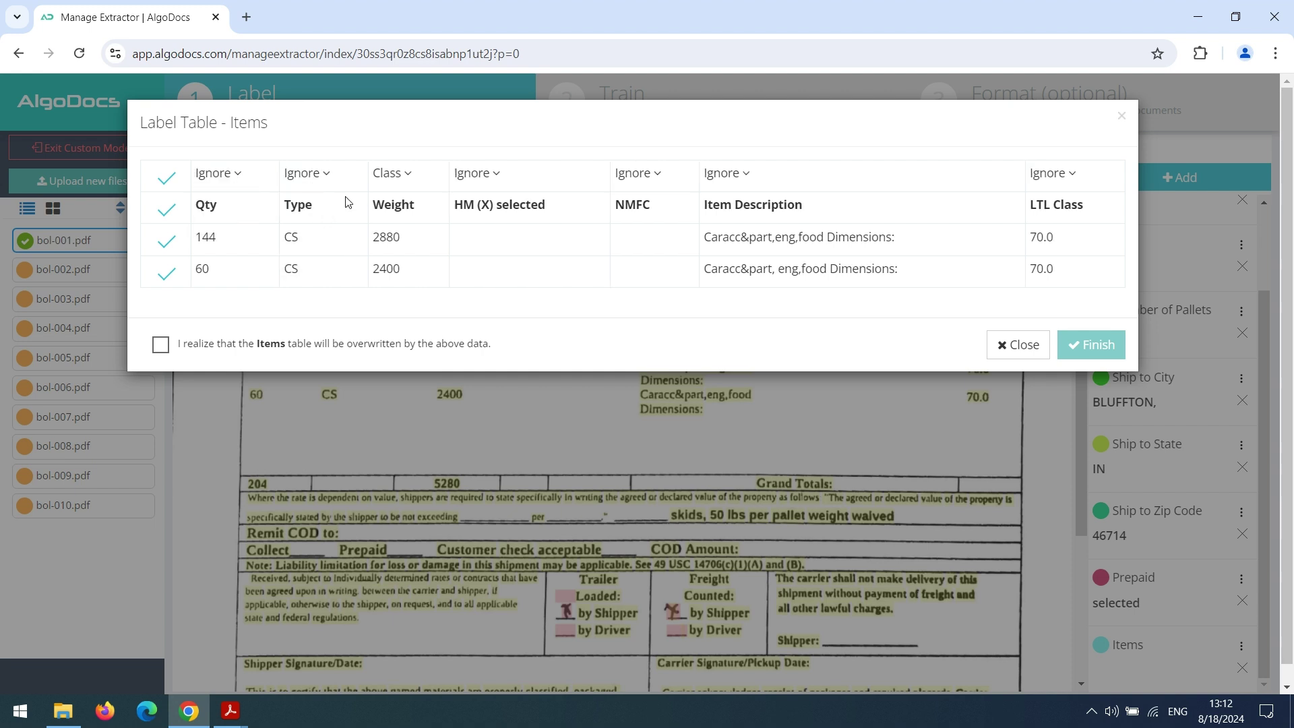
pyautogui.click(388, 175)
pyautogui.click(399, 243)
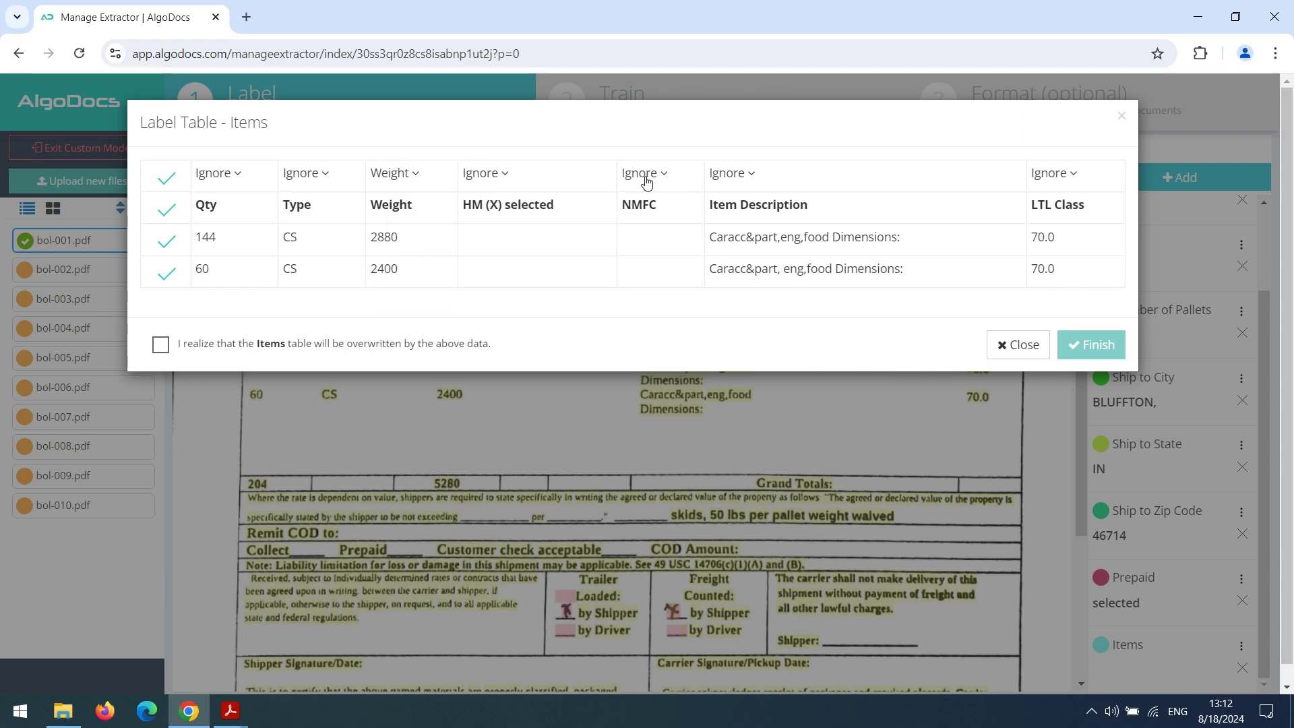
pyautogui.click(733, 175)
pyautogui.click(736, 244)
pyautogui.click(1034, 180)
pyautogui.click(1050, 240)
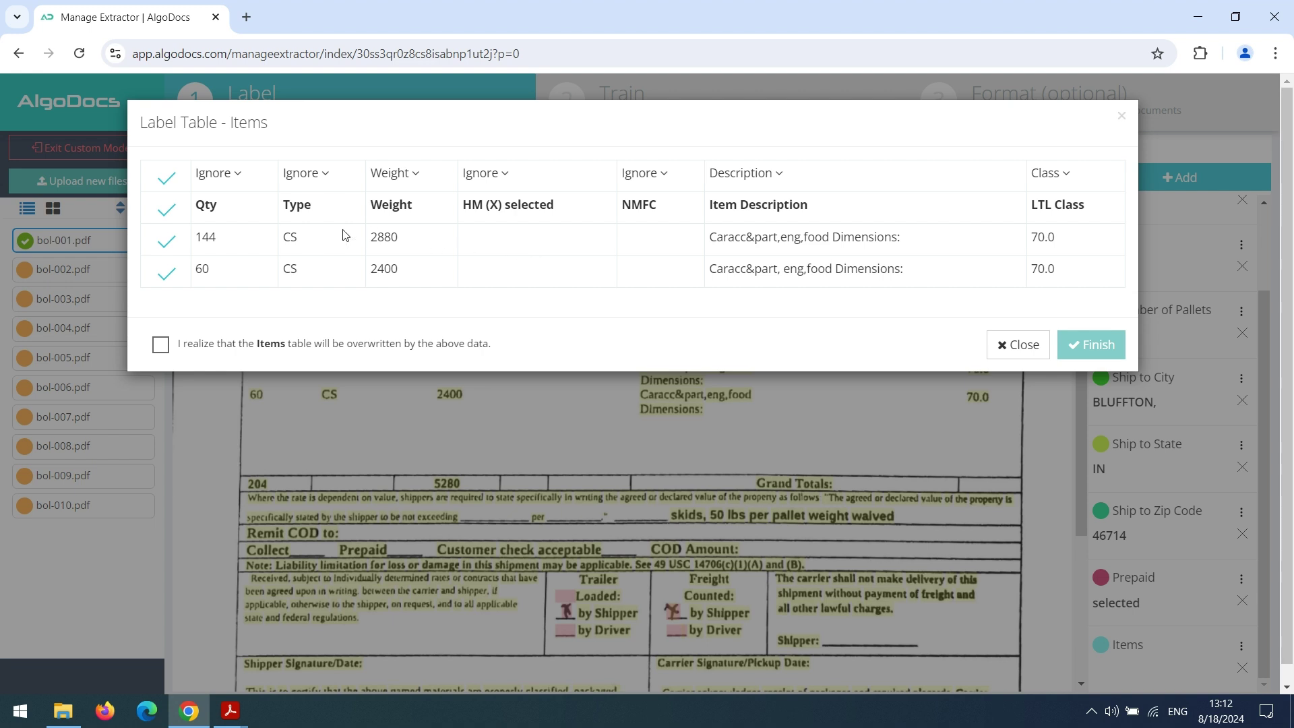
# Exclude the header row, acknowledge overwriting the Items table, finish the labelling and check the resulting rows
pyautogui.click(172, 211)
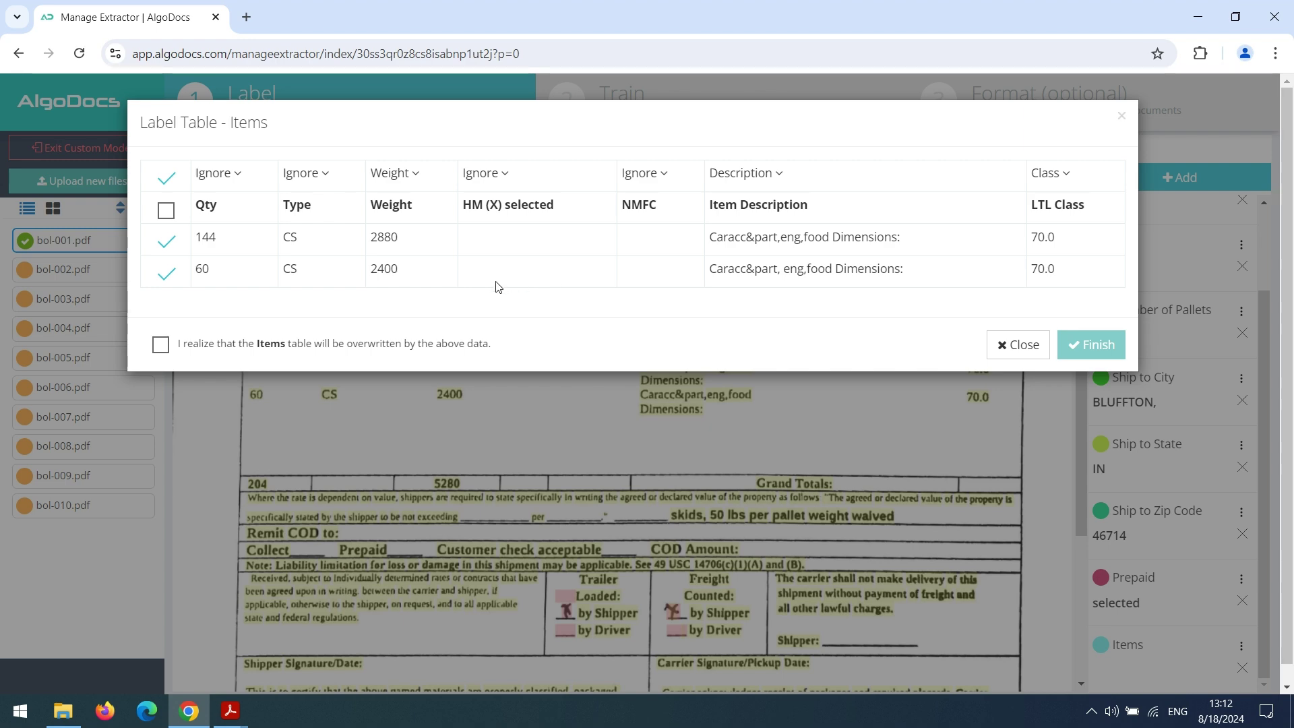
pyautogui.click(333, 344)
pyautogui.click(1094, 344)
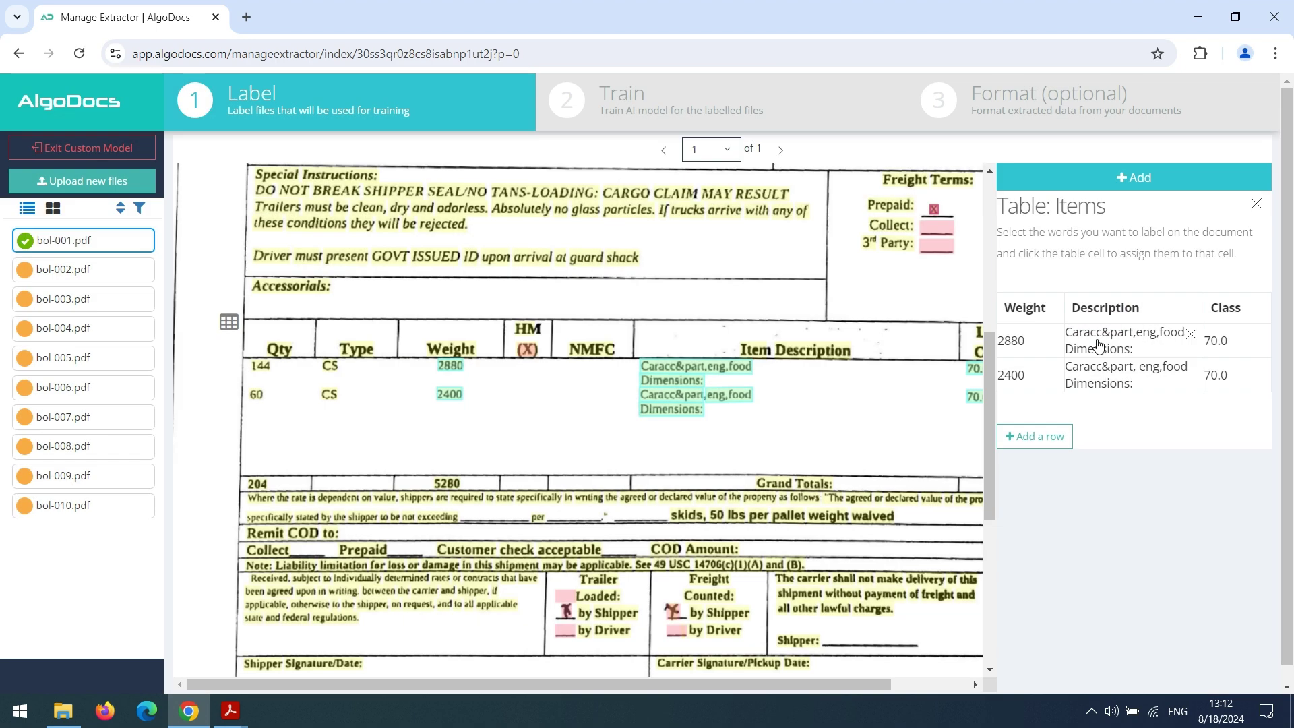
pyautogui.moveTo(705, 685); pyautogui.dragTo(792, 687)
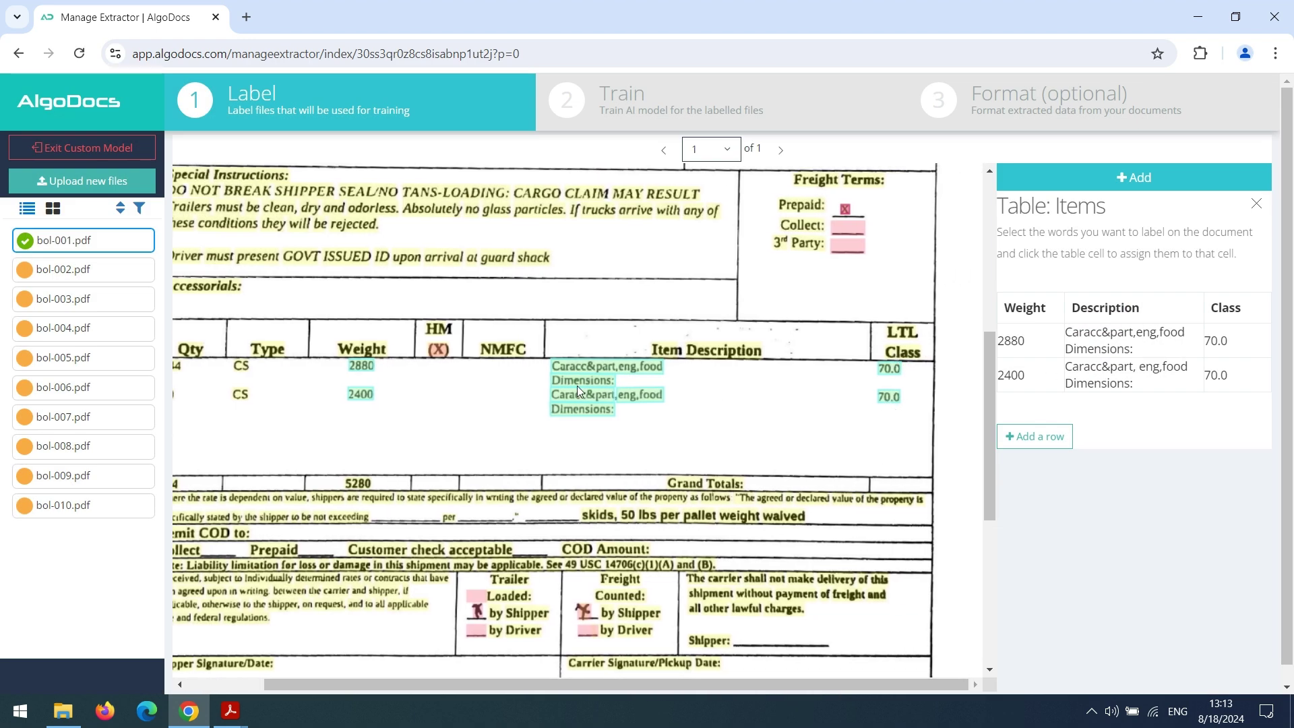
pyautogui.moveTo(1147, 379)
pyautogui.click(1257, 204)
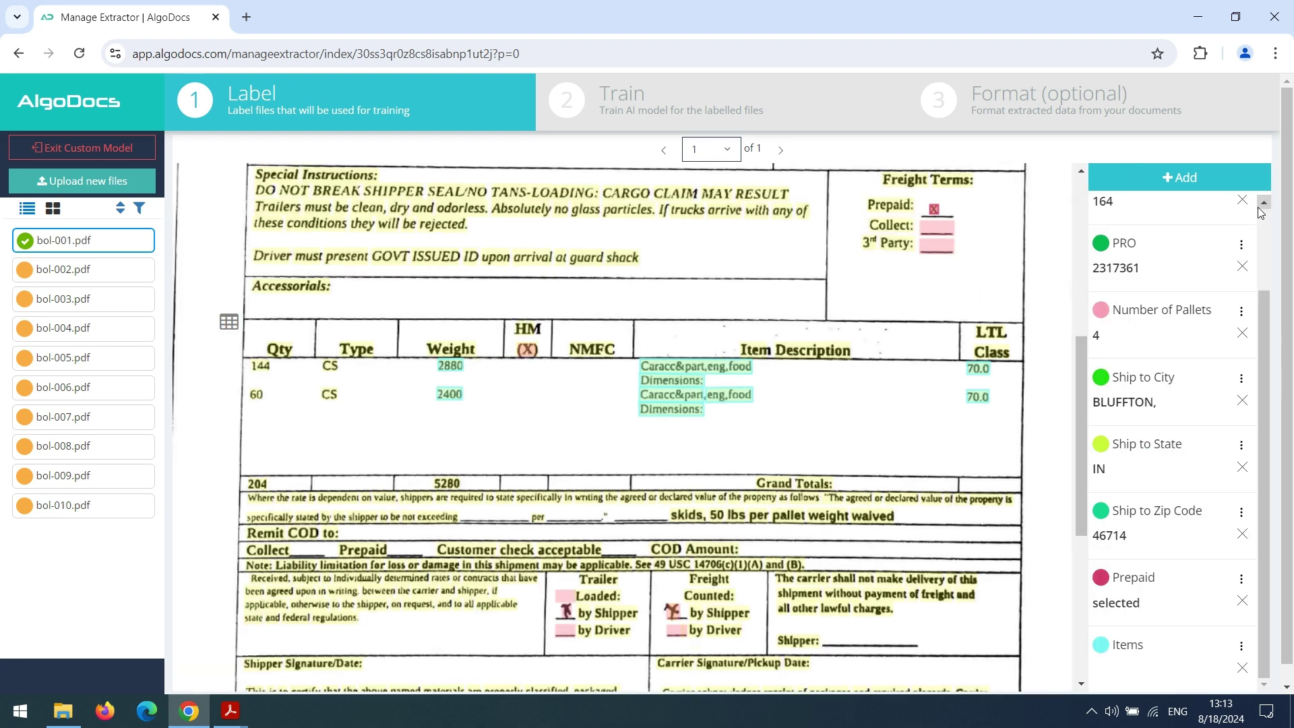
# In bol-002.pdf, label the value after BOL Number as BOL Number and the barcode number's first part, 068, as OT
pyautogui.click(43, 269)
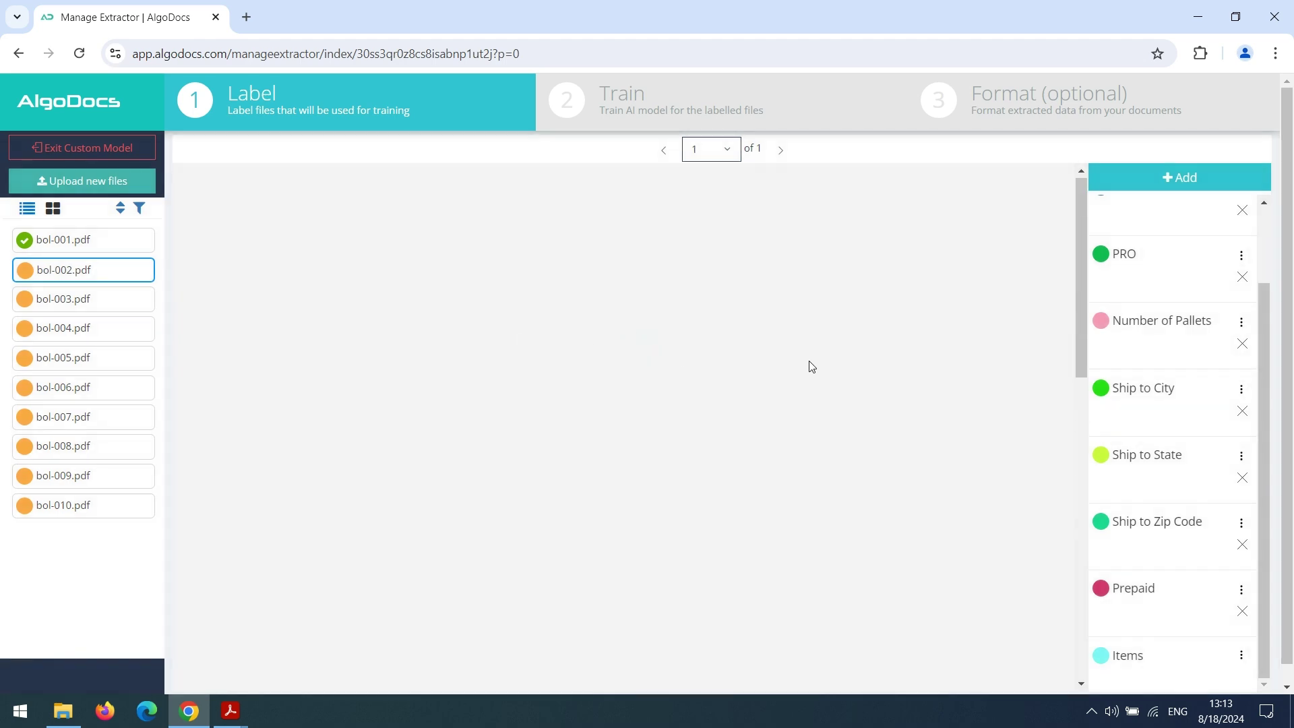
pyautogui.scroll(2, 1143, 357)
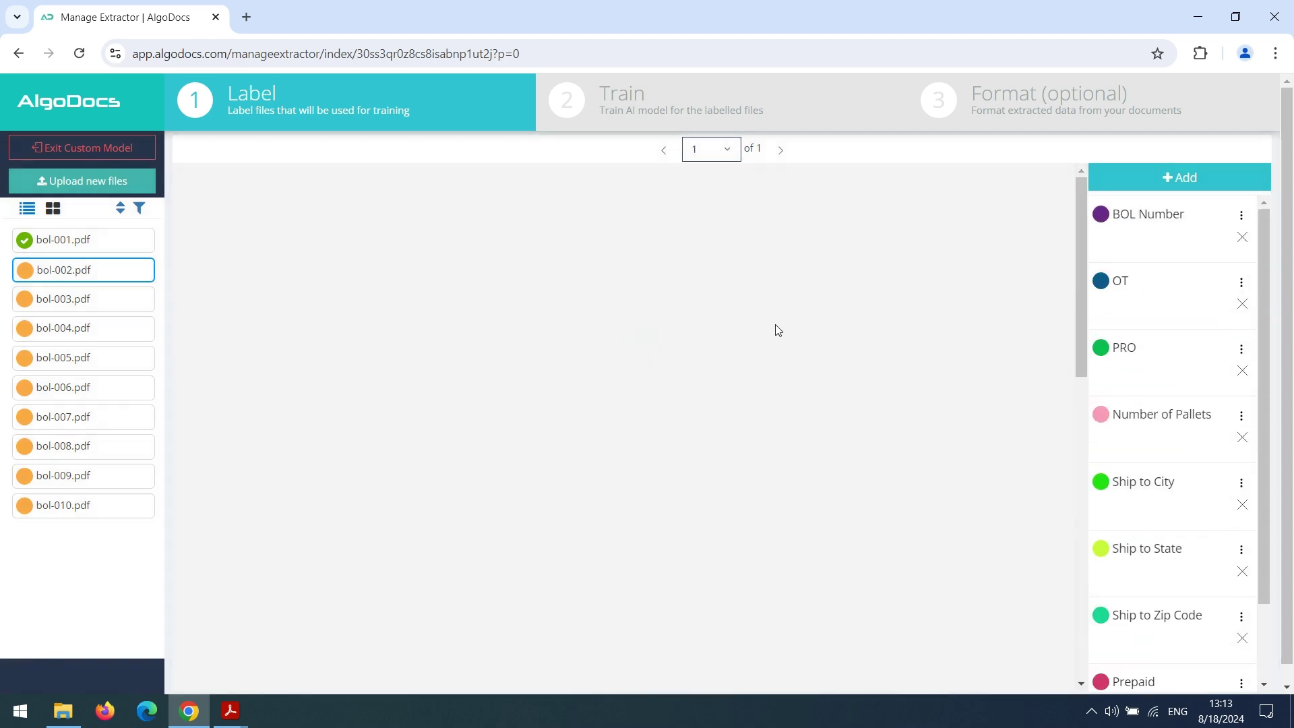
pyautogui.scroll(-3, 775, 327)
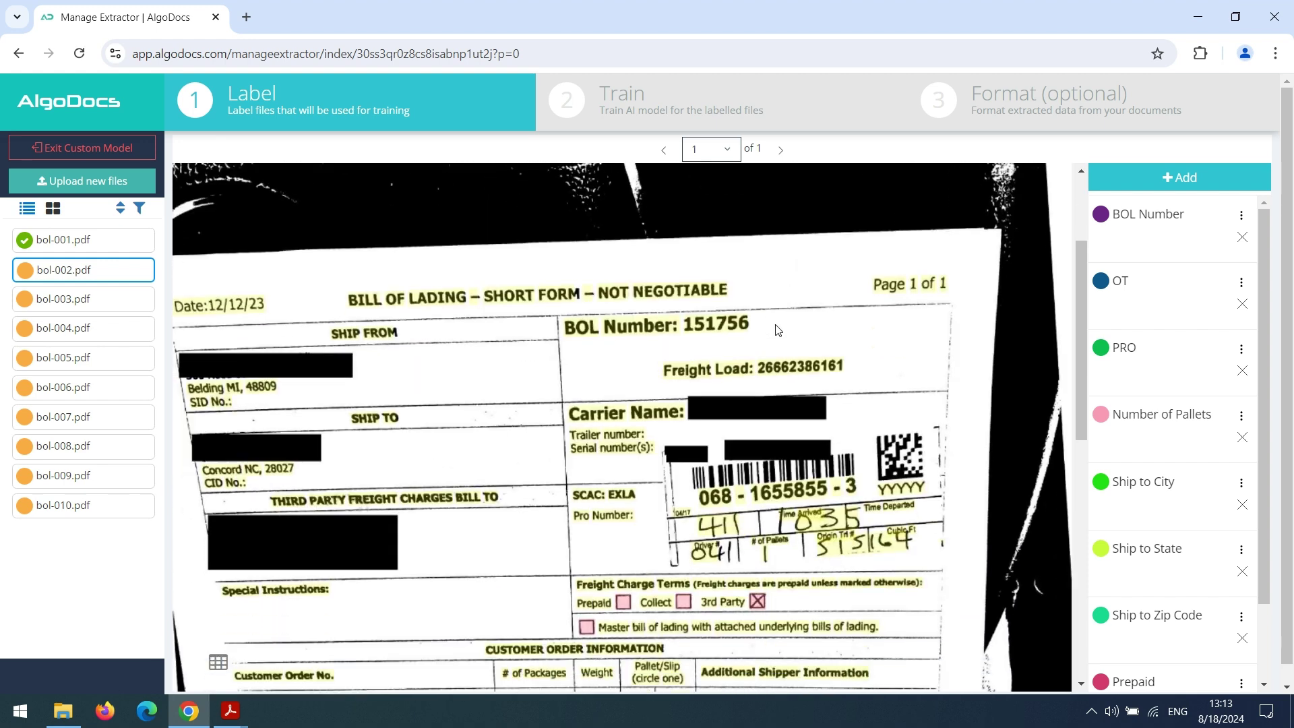
pyautogui.click(716, 325)
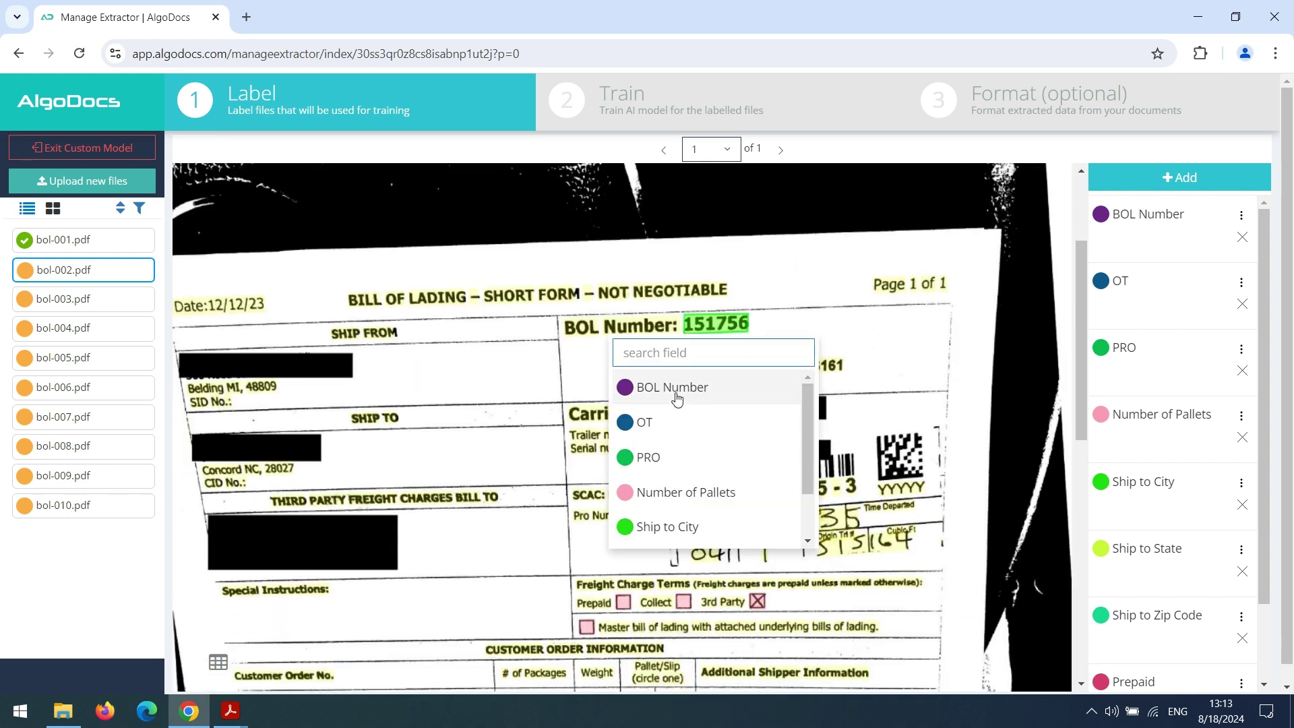
pyautogui.click(647, 385)
pyautogui.scroll(-2, 715, 375)
pyautogui.click(715, 329)
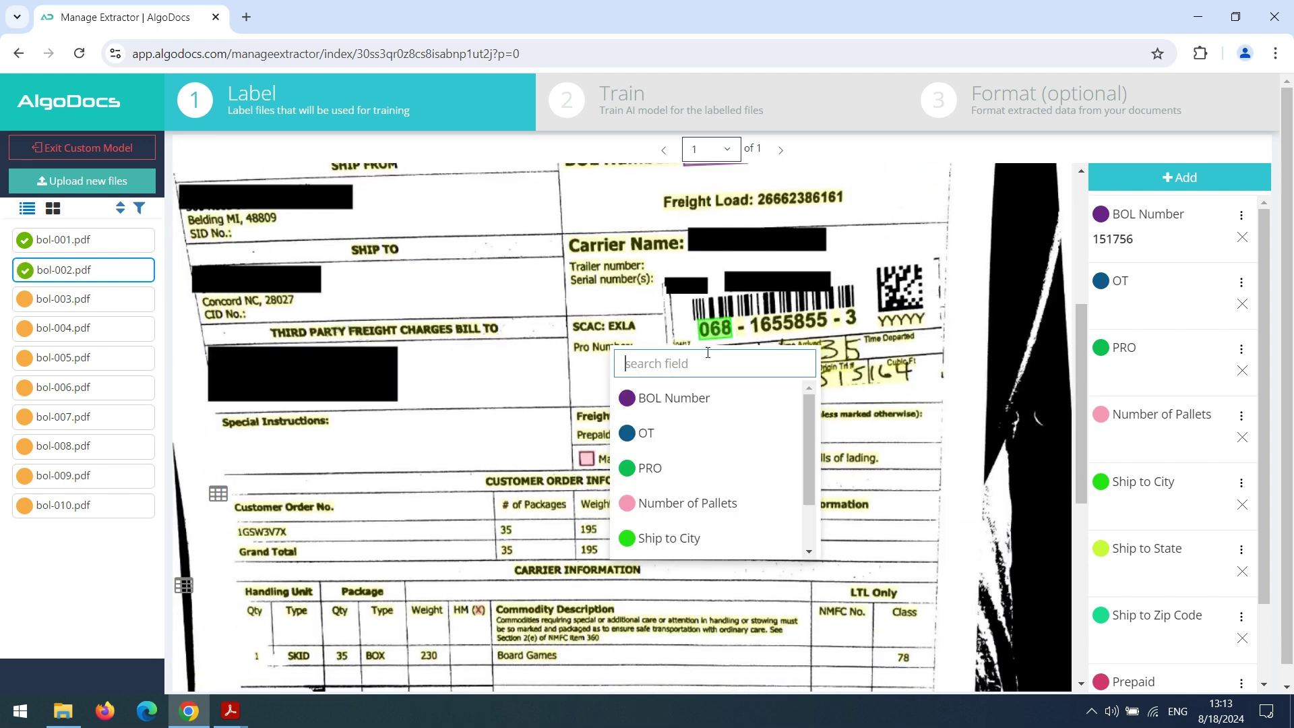
pyautogui.click(669, 431)
# Label the barcode number's middle part as PRO and the handwritten 1 under # of Pallets as Number of Pallets
pyautogui.click(802, 326)
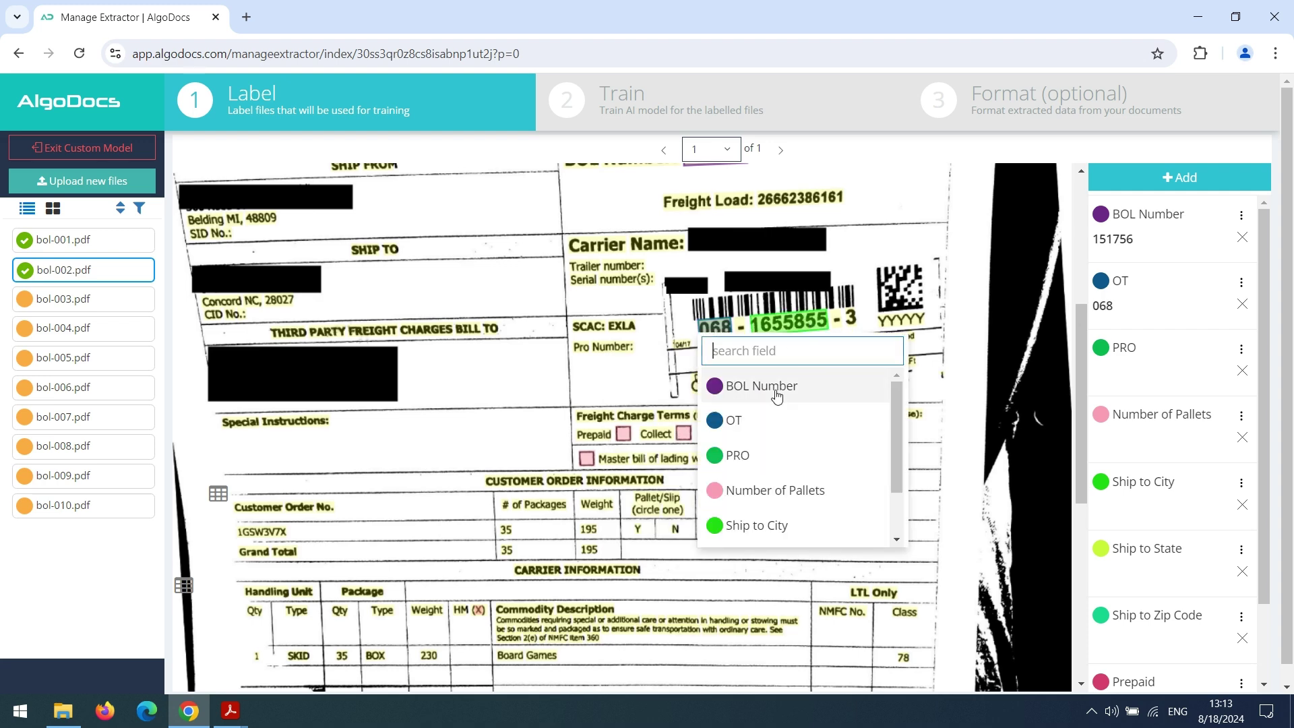
pyautogui.click(758, 457)
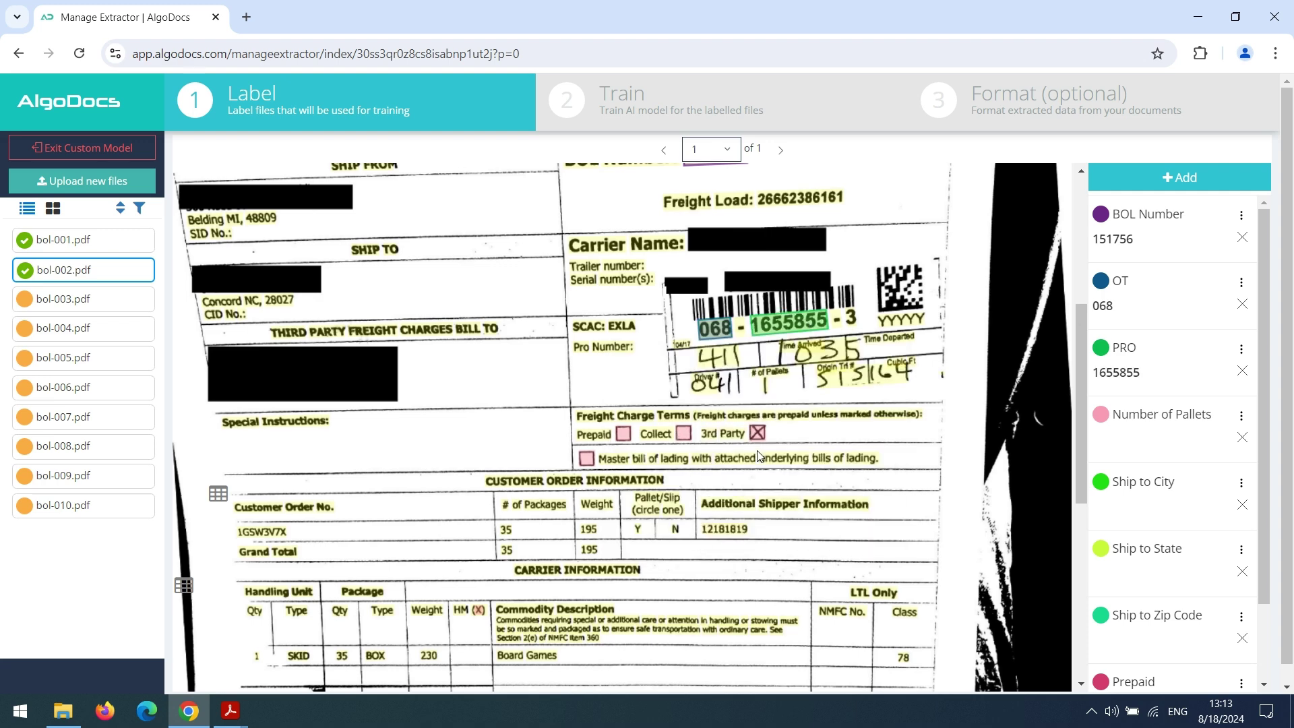
pyautogui.click(765, 386)
pyautogui.click(716, 554)
# Label the city in the Ship To address of bol-002.pdf as Ship to City and the state abbreviation as Ship to State
pyautogui.scroll(-1, 764, 440)
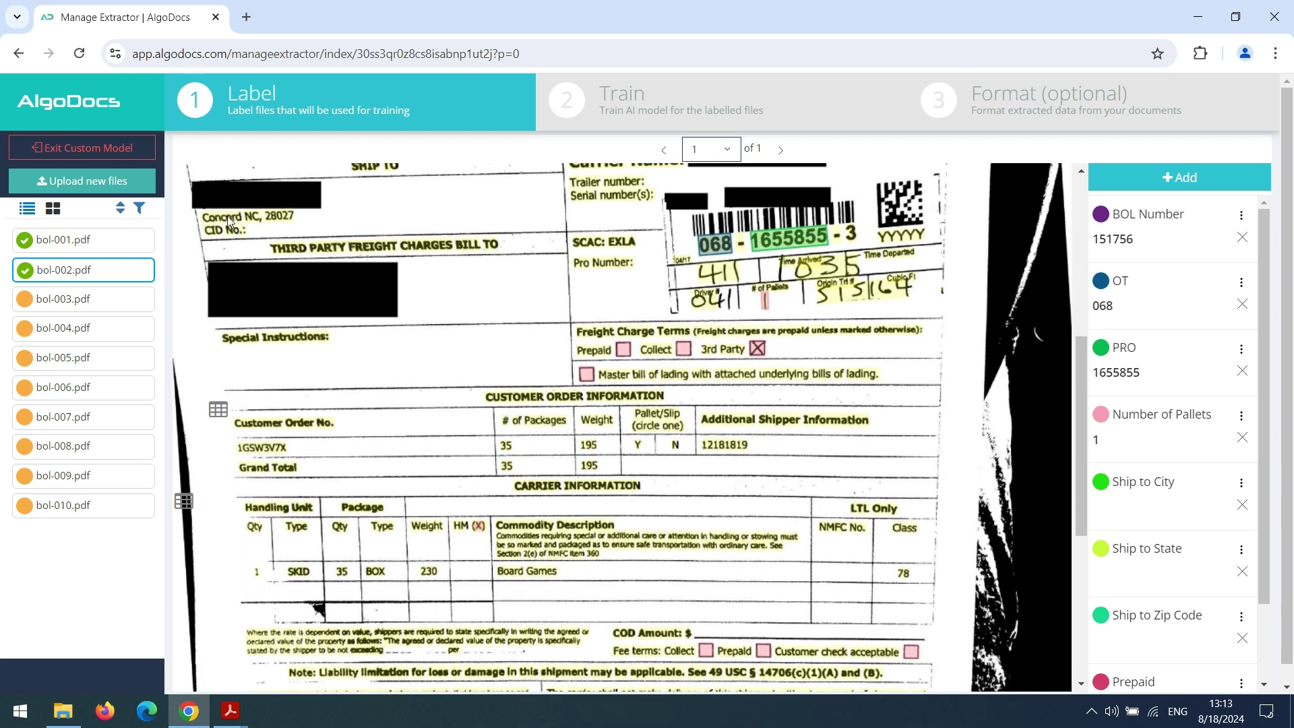
pyautogui.click(228, 215)
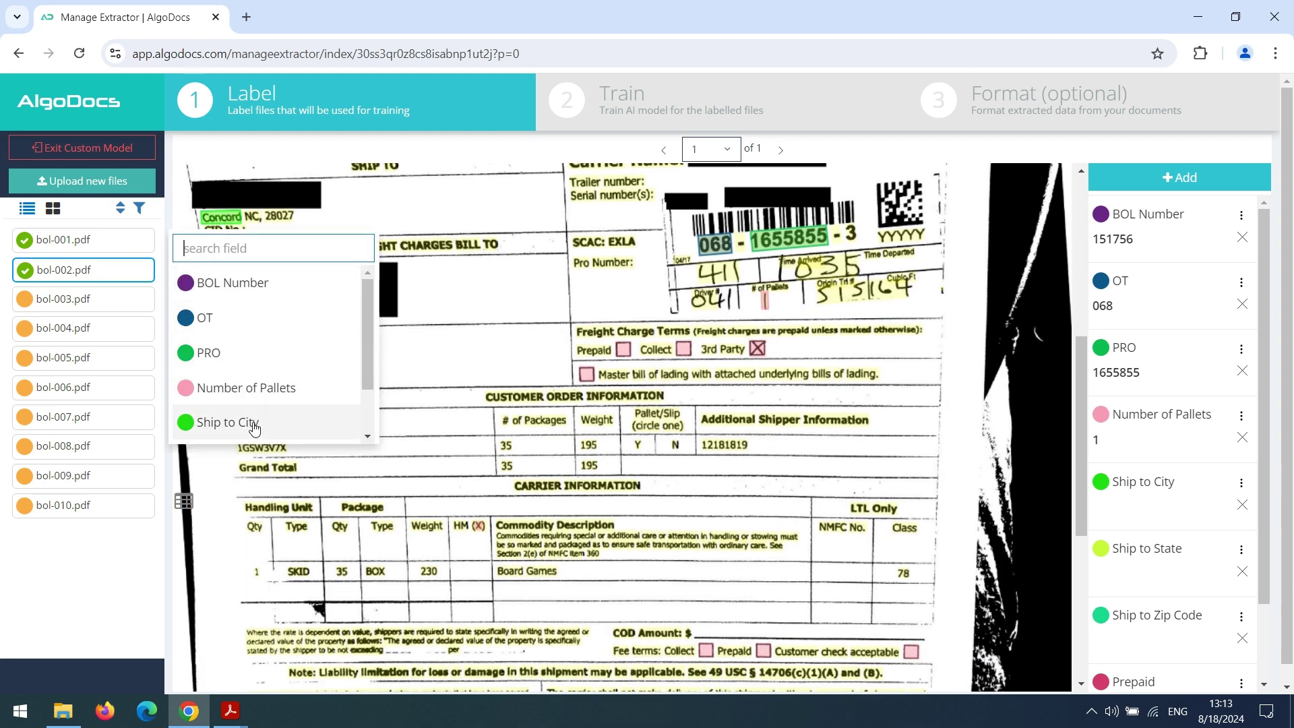
pyautogui.click(254, 424)
pyautogui.click(251, 217)
pyautogui.scroll(-1, 256, 357)
pyautogui.click(256, 393)
# Label the Ship To postal code as Ship to Zip Code and the empty Prepaid checkbox under Freight Charge Terms as Prepaid
pyautogui.click(284, 217)
pyautogui.scroll(-1, 259, 350)
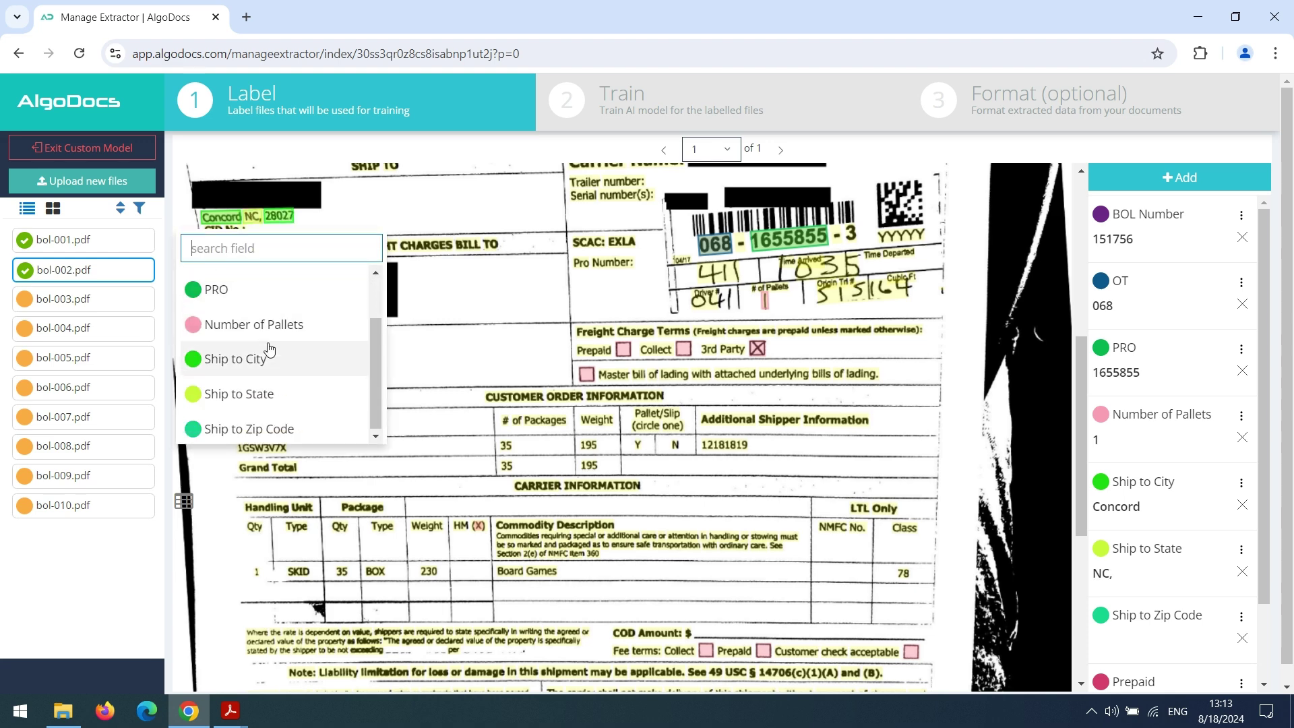
pyautogui.click(259, 426)
pyautogui.scroll(-1, 1206, 442)
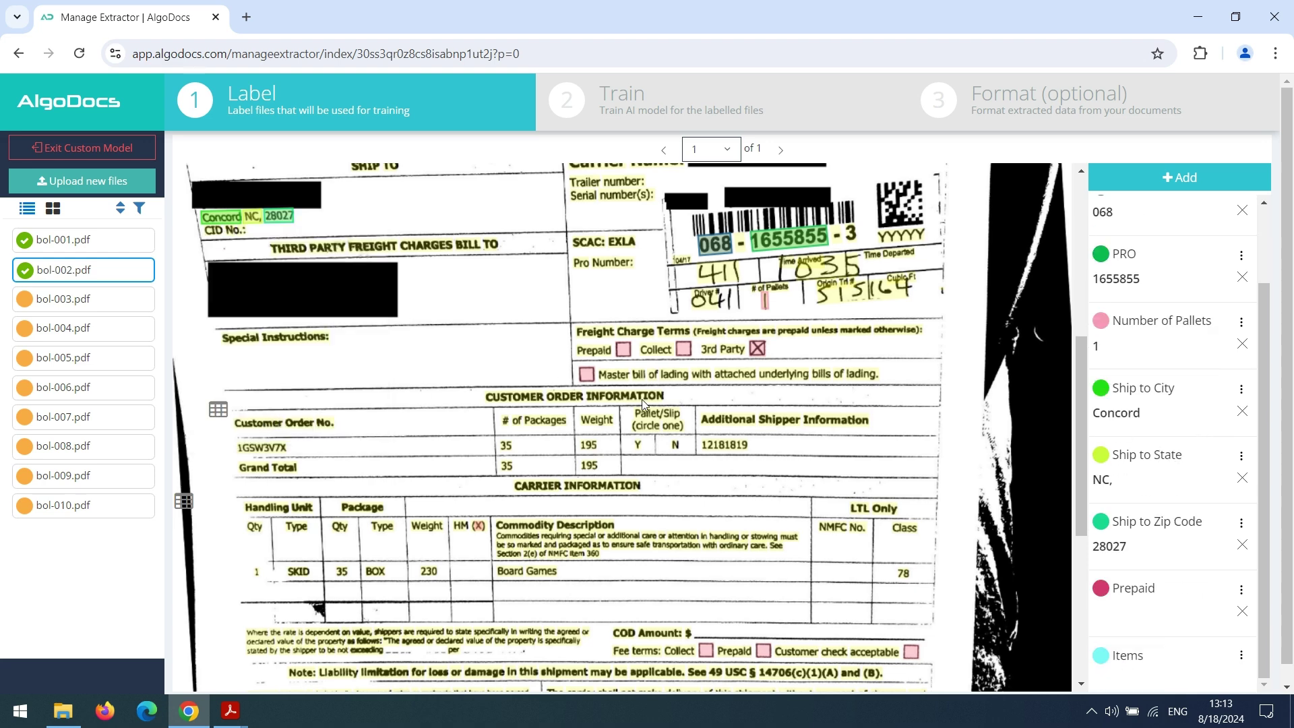
pyautogui.click(625, 351)
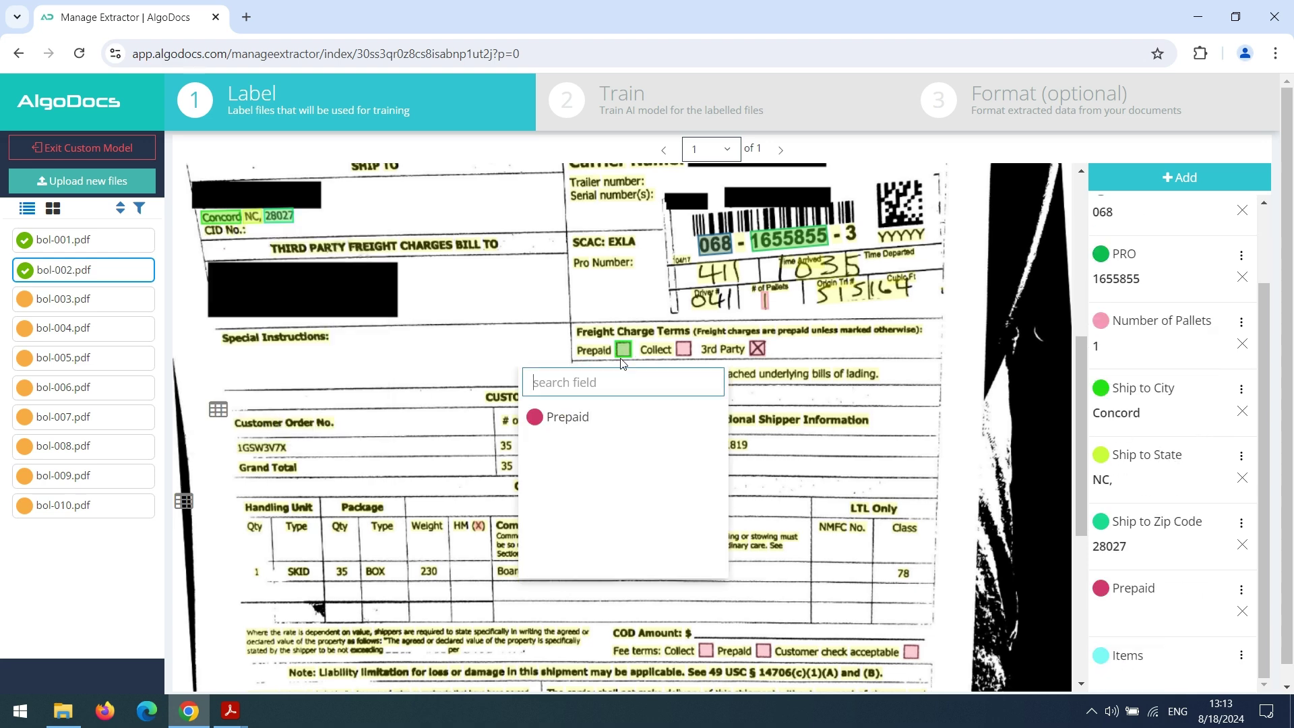
pyautogui.click(603, 414)
# Fill the Items table row manually from Carrier Information with Weight 230, Description Board Games and Class 78, and close the table
pyautogui.scroll(-1, 1135, 622)
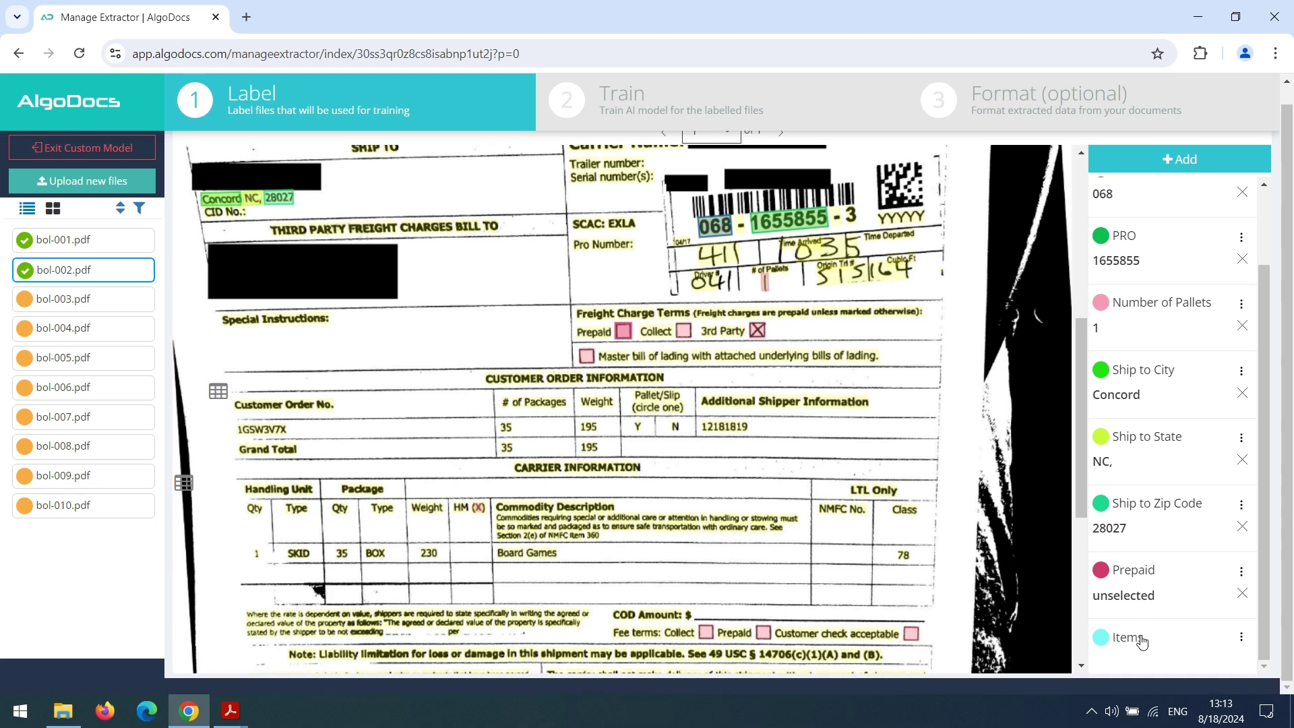
pyautogui.click(1127, 638)
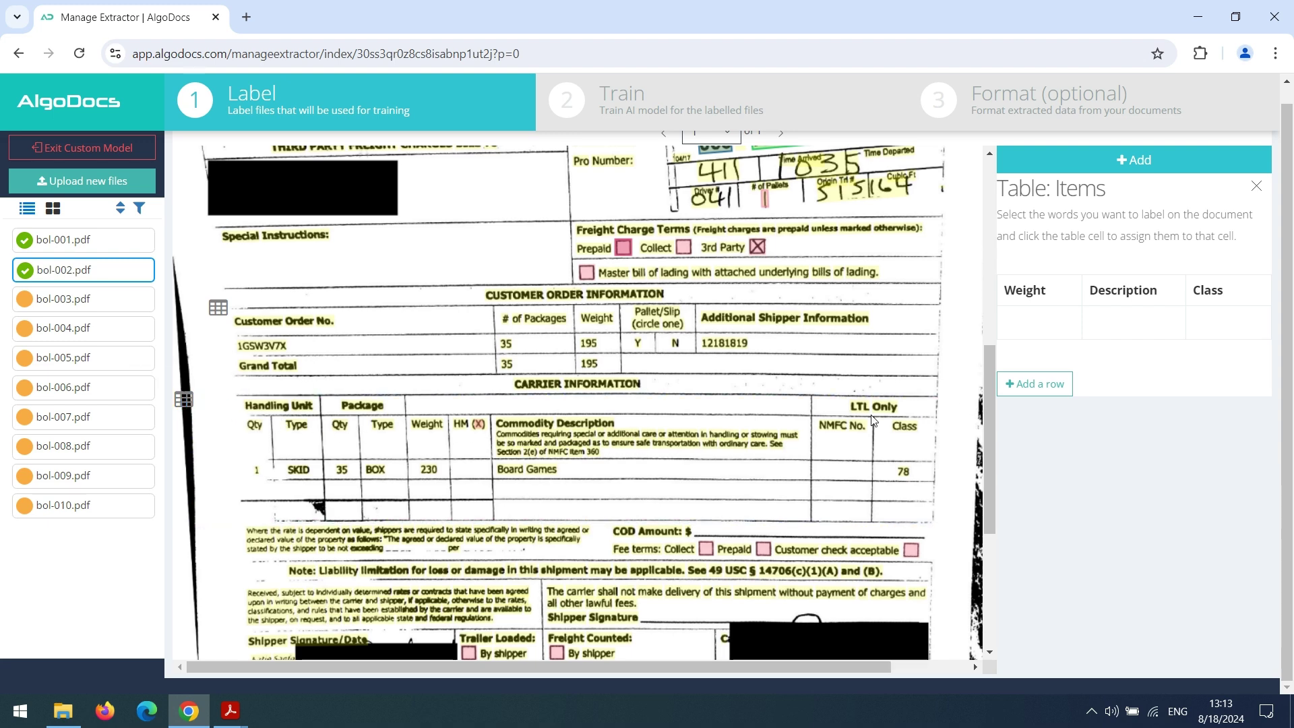
pyautogui.click(1034, 325)
pyautogui.click(514, 471)
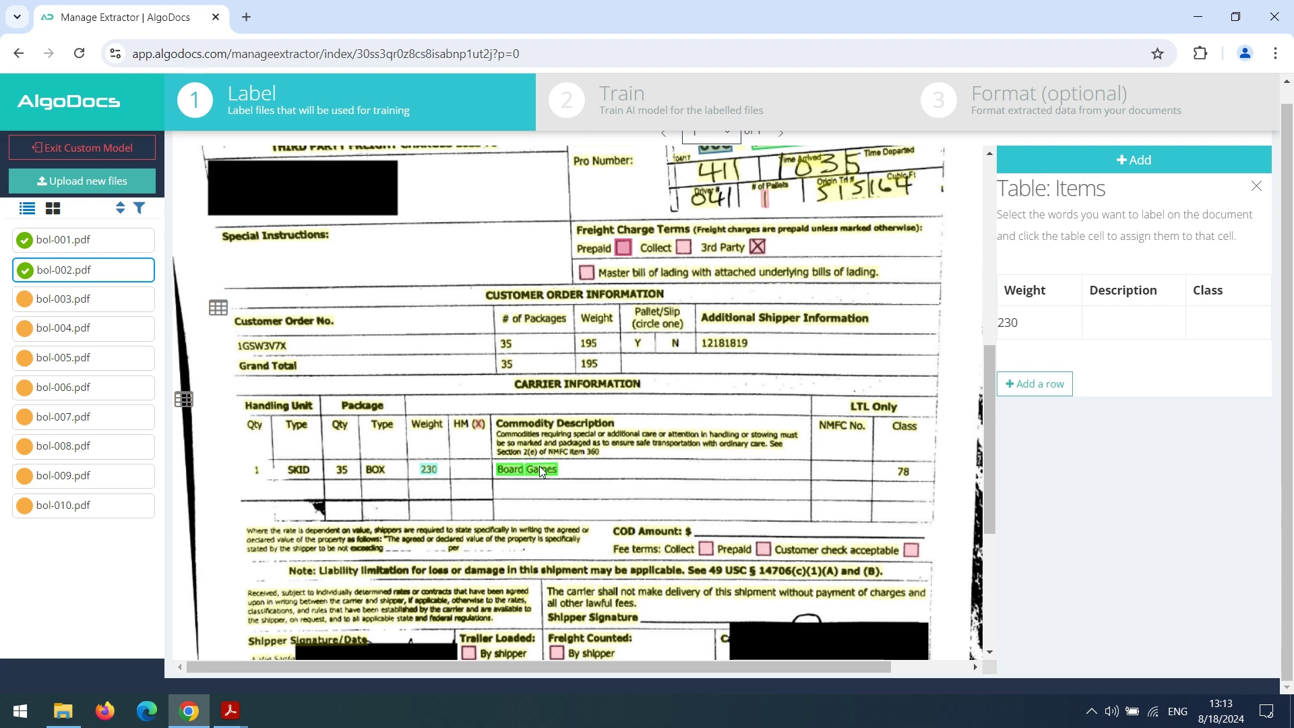
pyautogui.click(1120, 326)
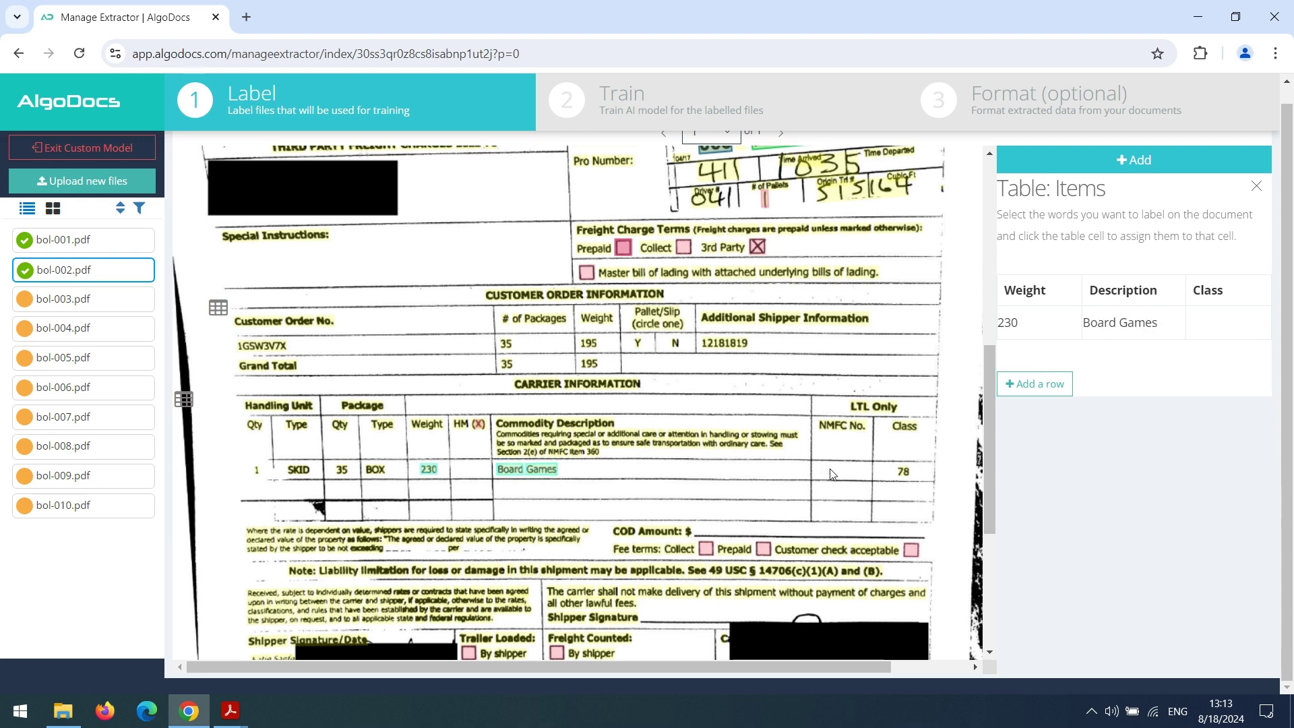
pyautogui.click(1218, 325)
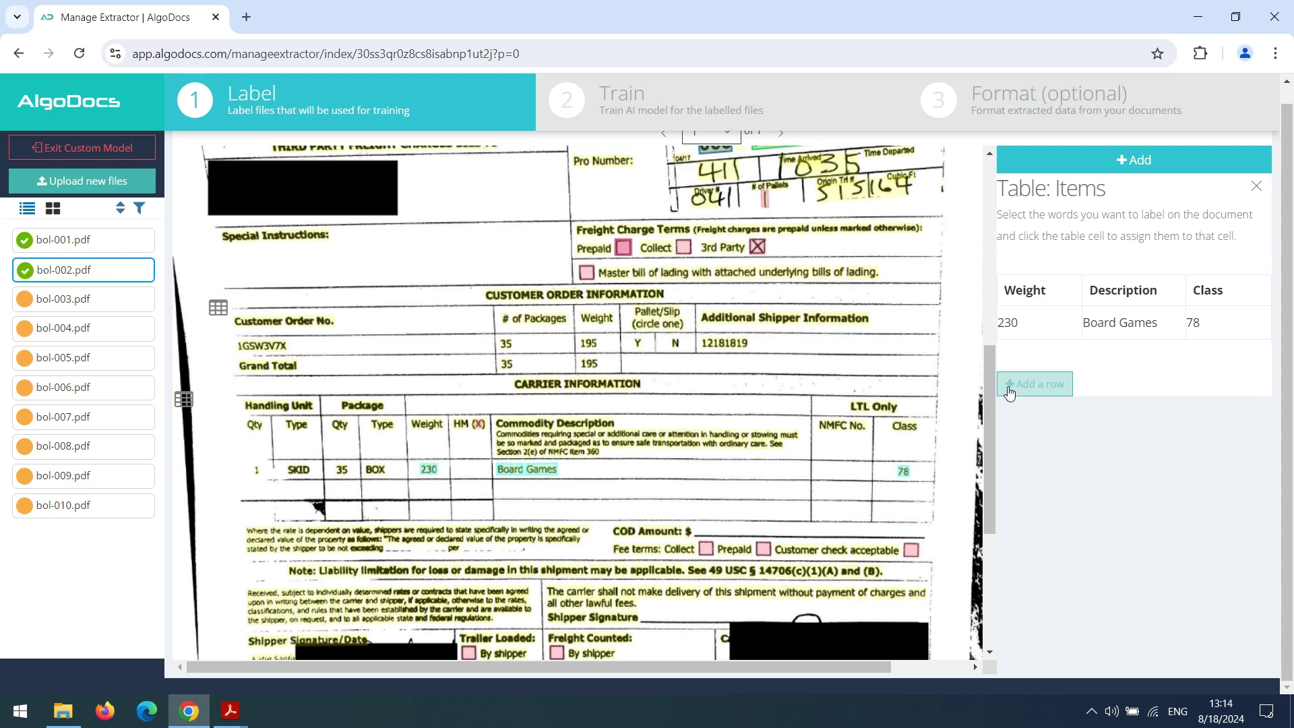
pyautogui.click(1256, 186)
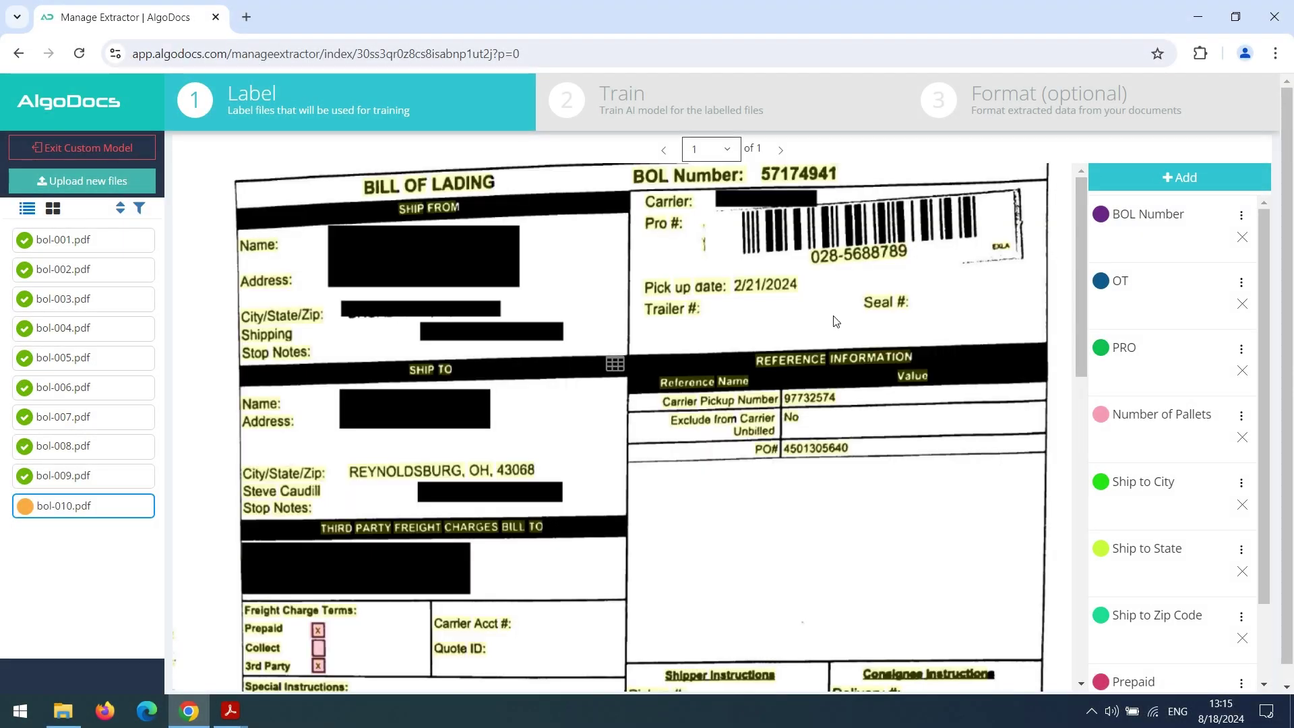
# In bol-010.pdf, label the value after BOL Number as BOL Number and bring the barcode sticker into view
pyautogui.click(795, 178)
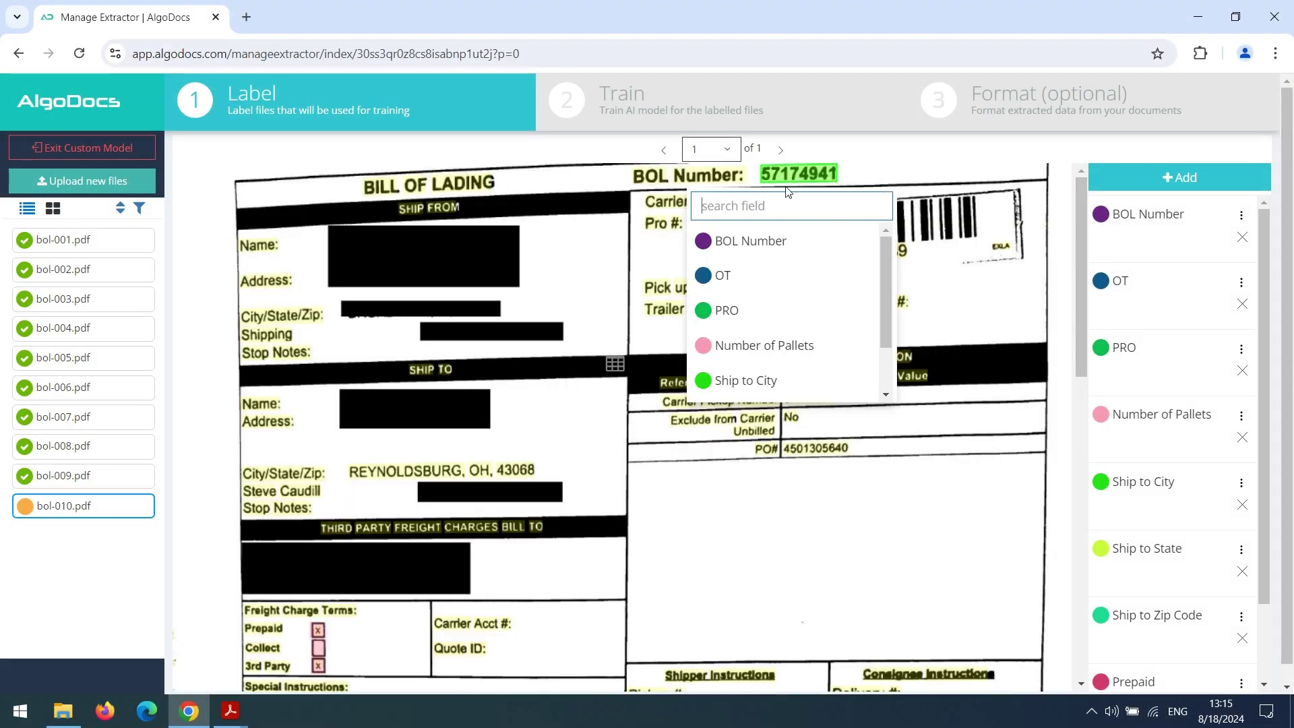
pyautogui.click(761, 242)
pyautogui.scroll(-7, 686, 306)
pyautogui.scroll(-3, 682, 308)
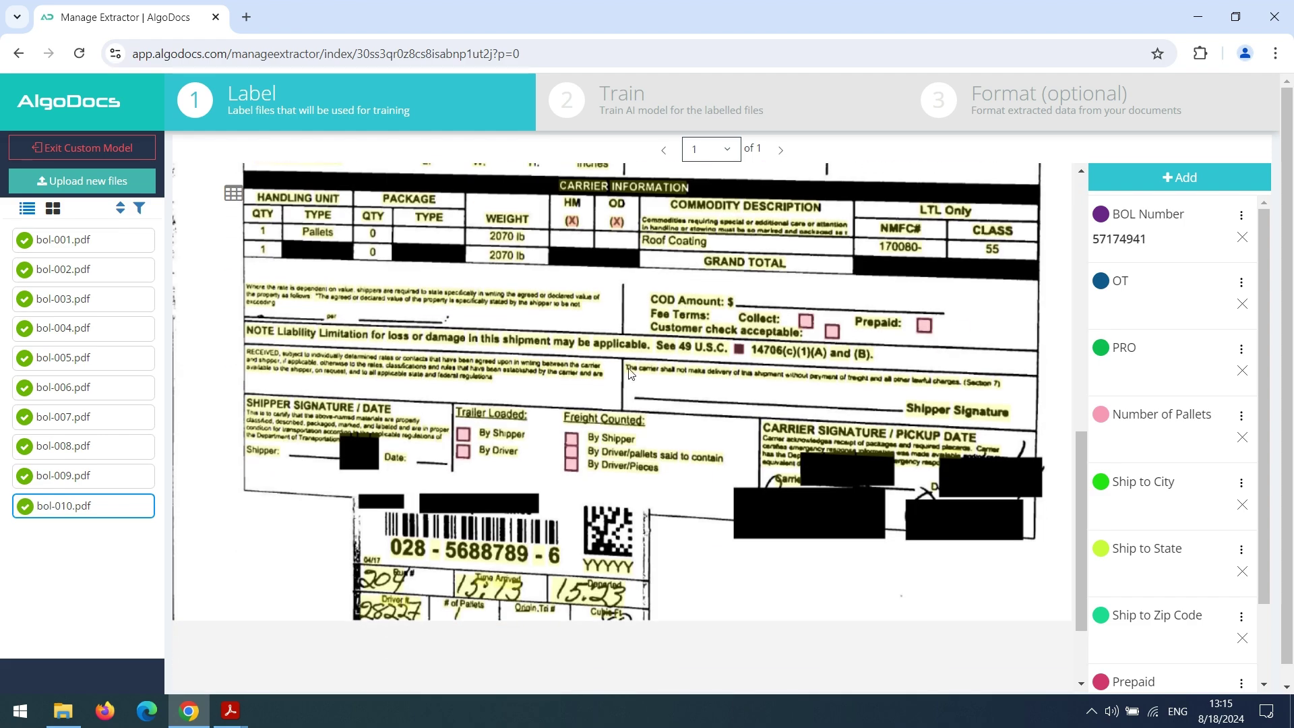
# On the barcode sticker in bol-010.pdf, label 028 as OT and 5688789 as PRO
pyautogui.click(415, 549)
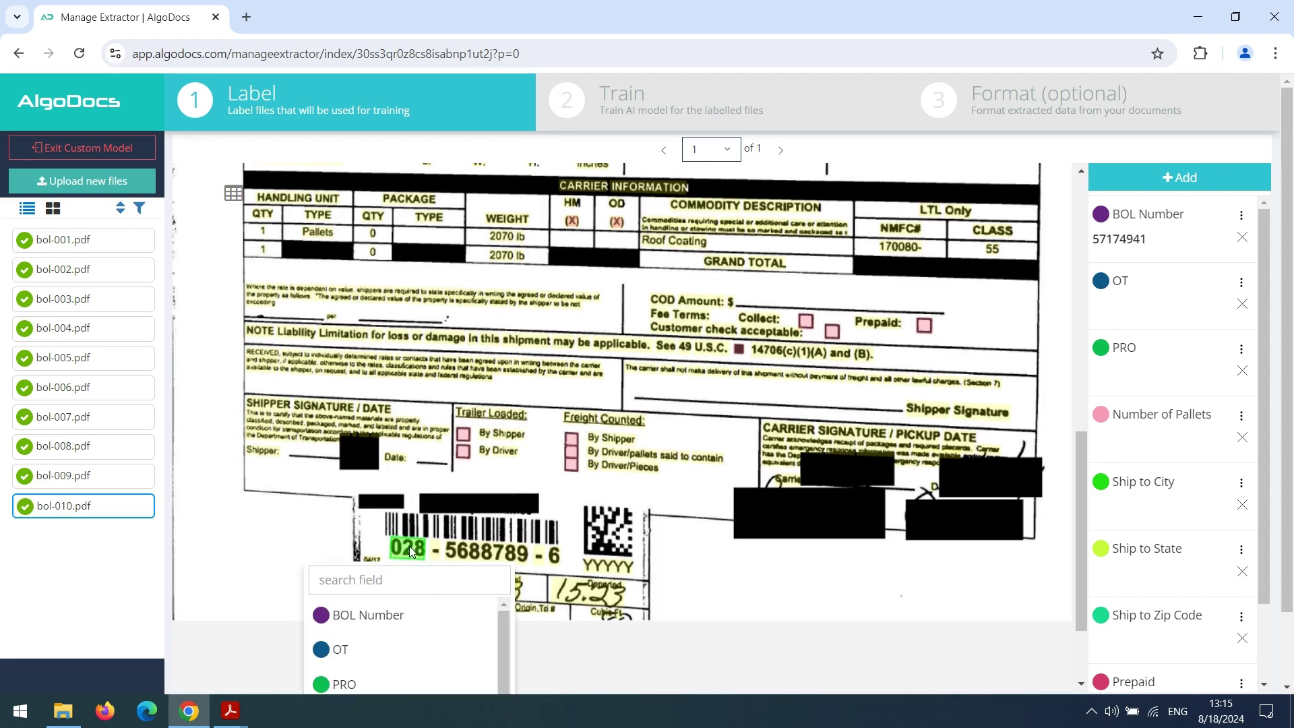
pyautogui.click(370, 651)
pyautogui.scroll(-2, 507, 485)
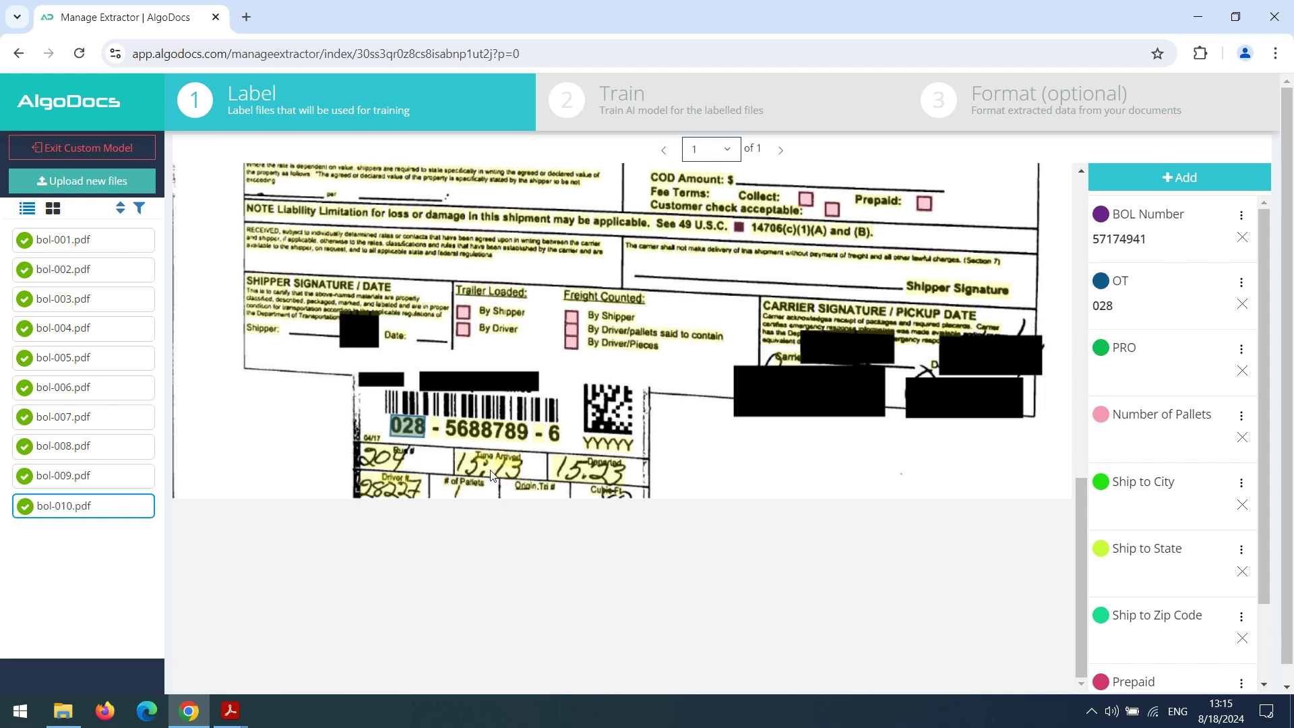
pyautogui.click(485, 431)
pyautogui.click(454, 567)
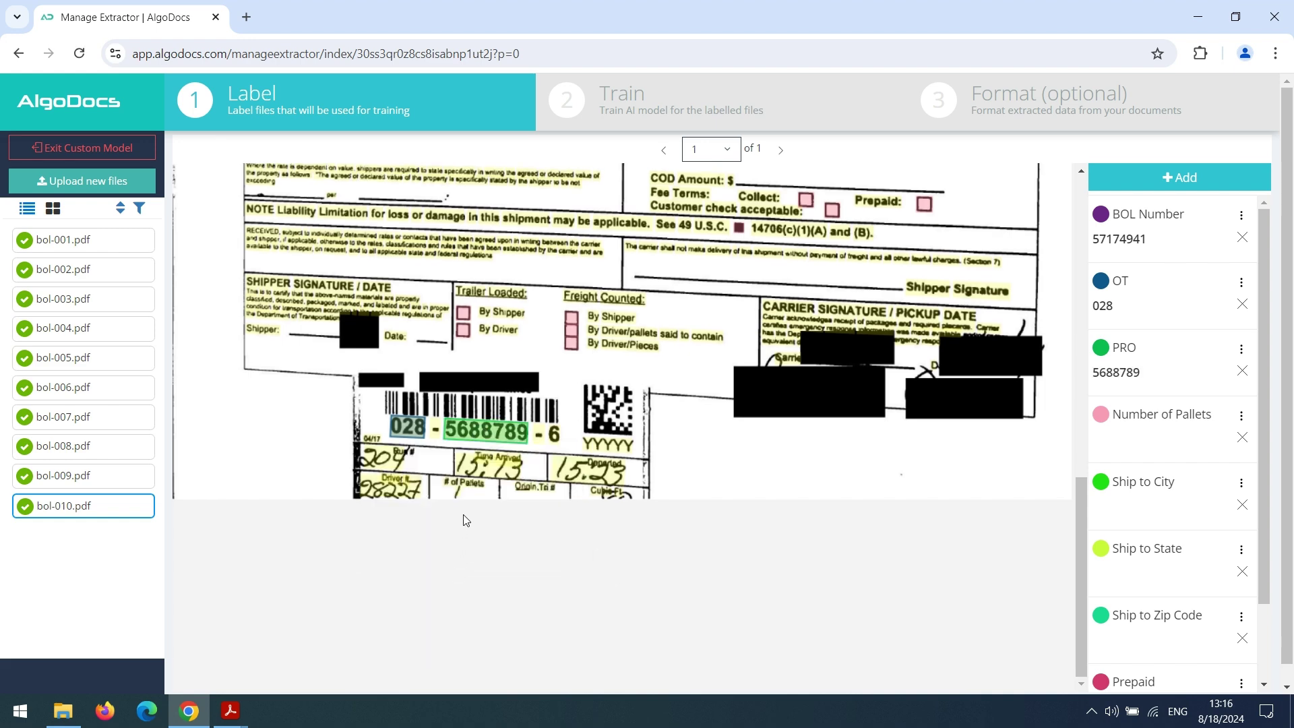
# Label the handwritten pallet count on the sticker as Number of Pallets and REYNOLDSBURG in the Ship To section as Ship to City
pyautogui.click(459, 497)
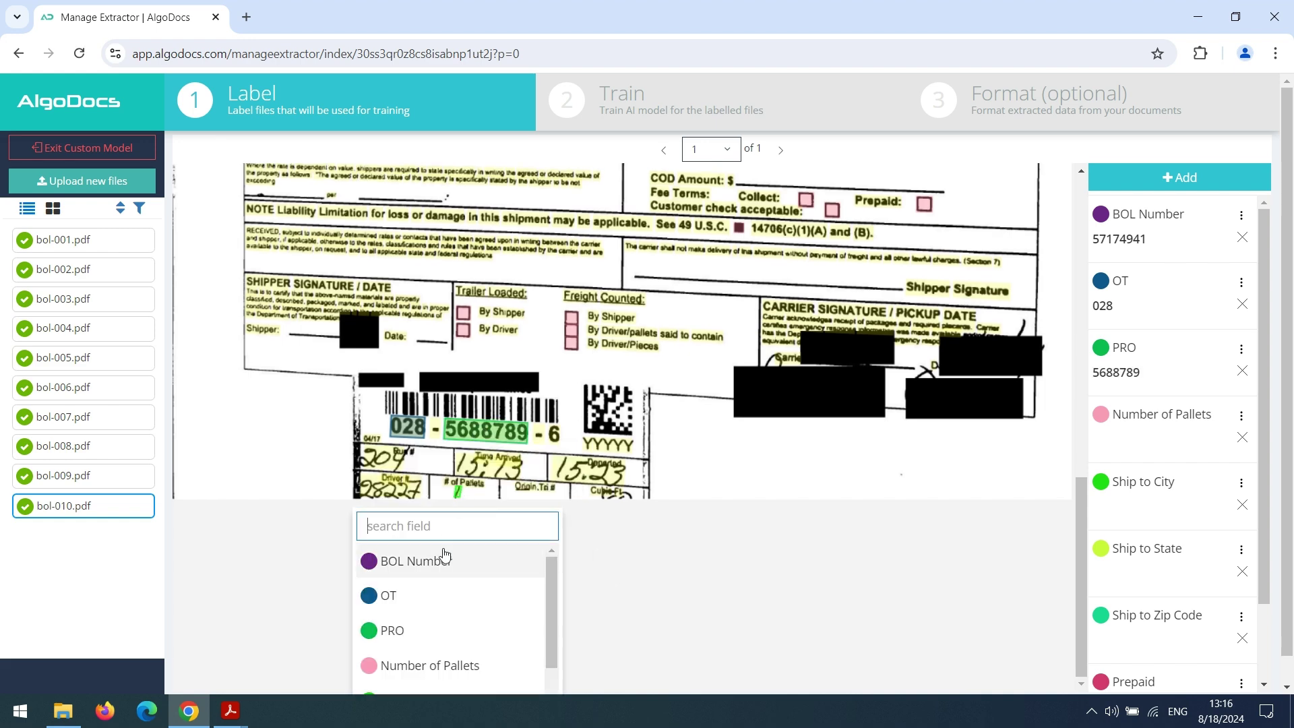
pyautogui.click(436, 663)
pyautogui.scroll(-2, 1219, 497)
pyautogui.scroll(5, 697, 431)
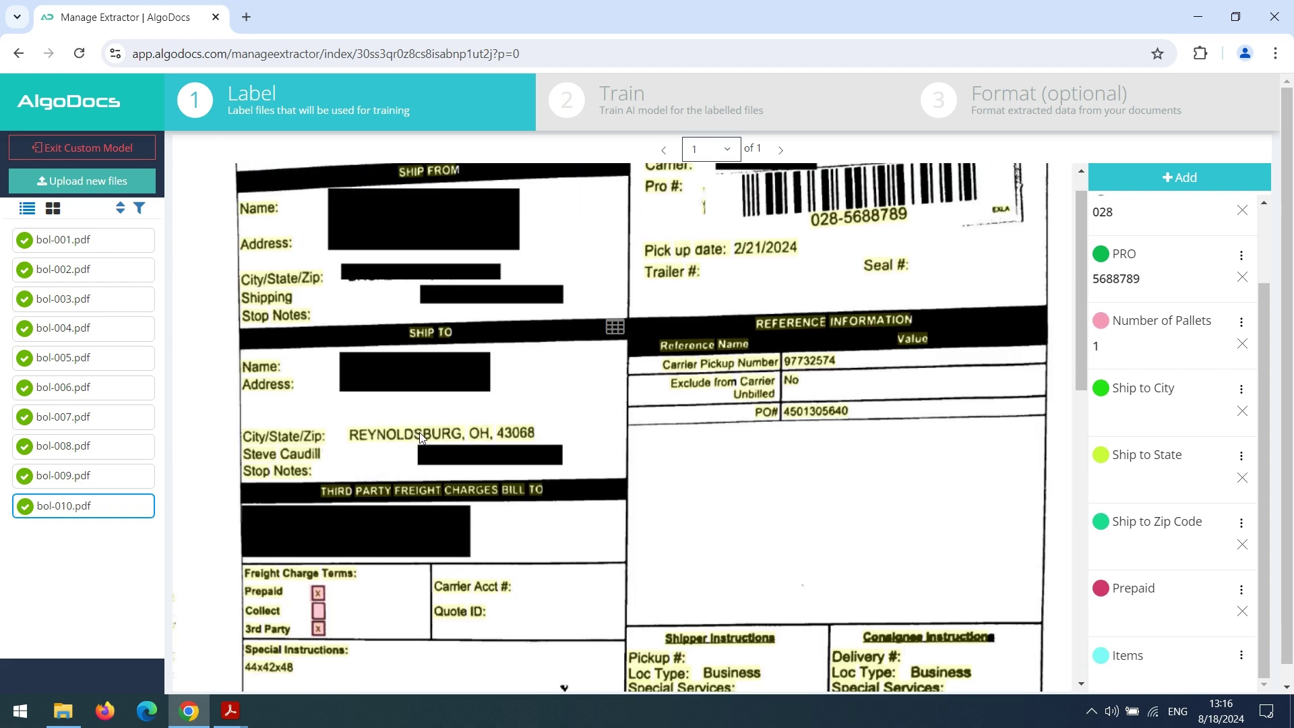
pyautogui.click(419, 434)
pyautogui.scroll(-1, 412, 575)
pyautogui.click(413, 575)
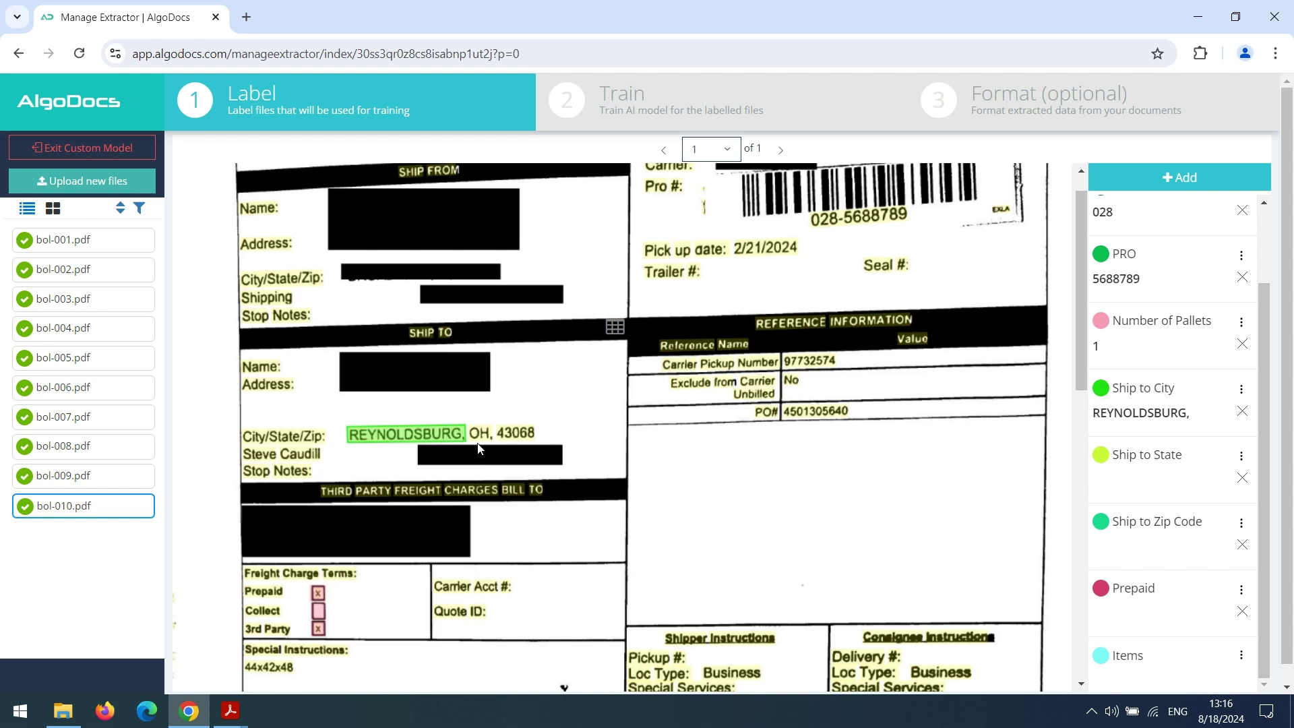
# Label OH in the Ship To address as Ship to State and 43068 as Ship to Zip Code
pyautogui.click(481, 434)
pyautogui.scroll(-2, 468, 594)
pyautogui.click(467, 611)
pyautogui.click(527, 432)
pyautogui.scroll(-2, 513, 539)
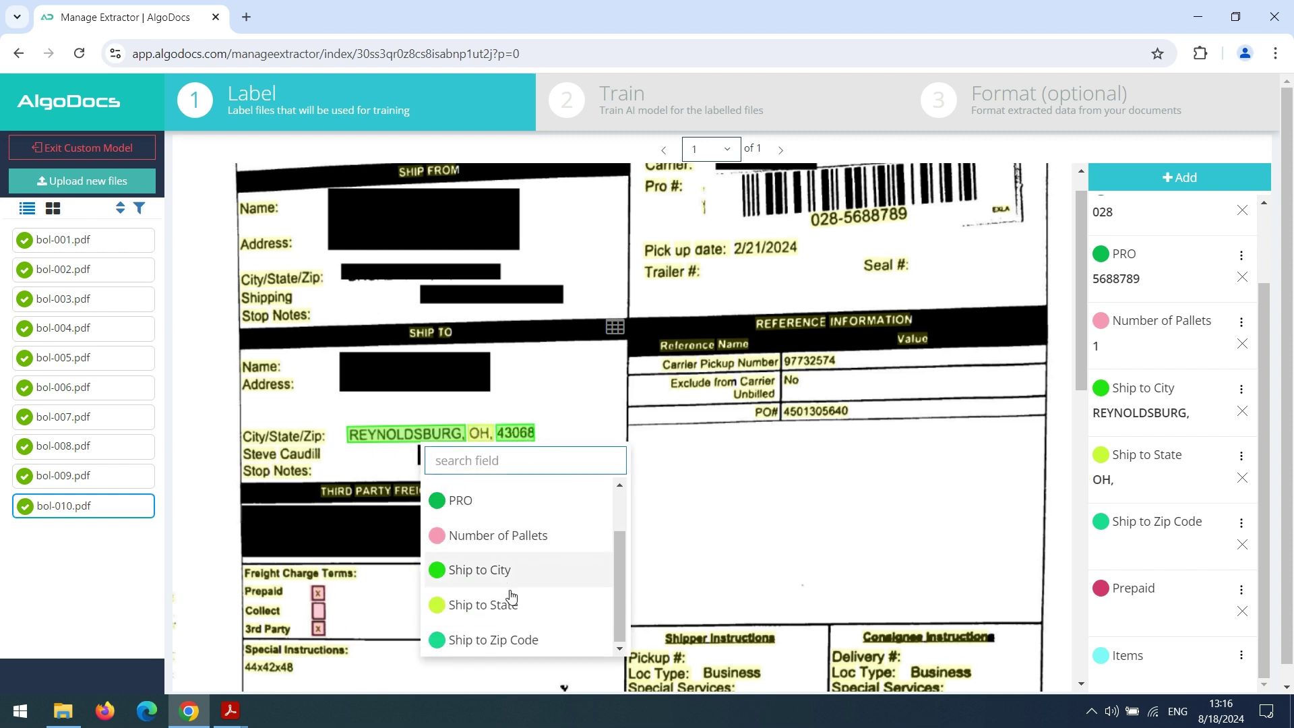
pyautogui.click(508, 638)
# Label the ticked Prepaid checkbox under Freight Charge Terms as Prepaid
pyautogui.scroll(-2, 638, 482)
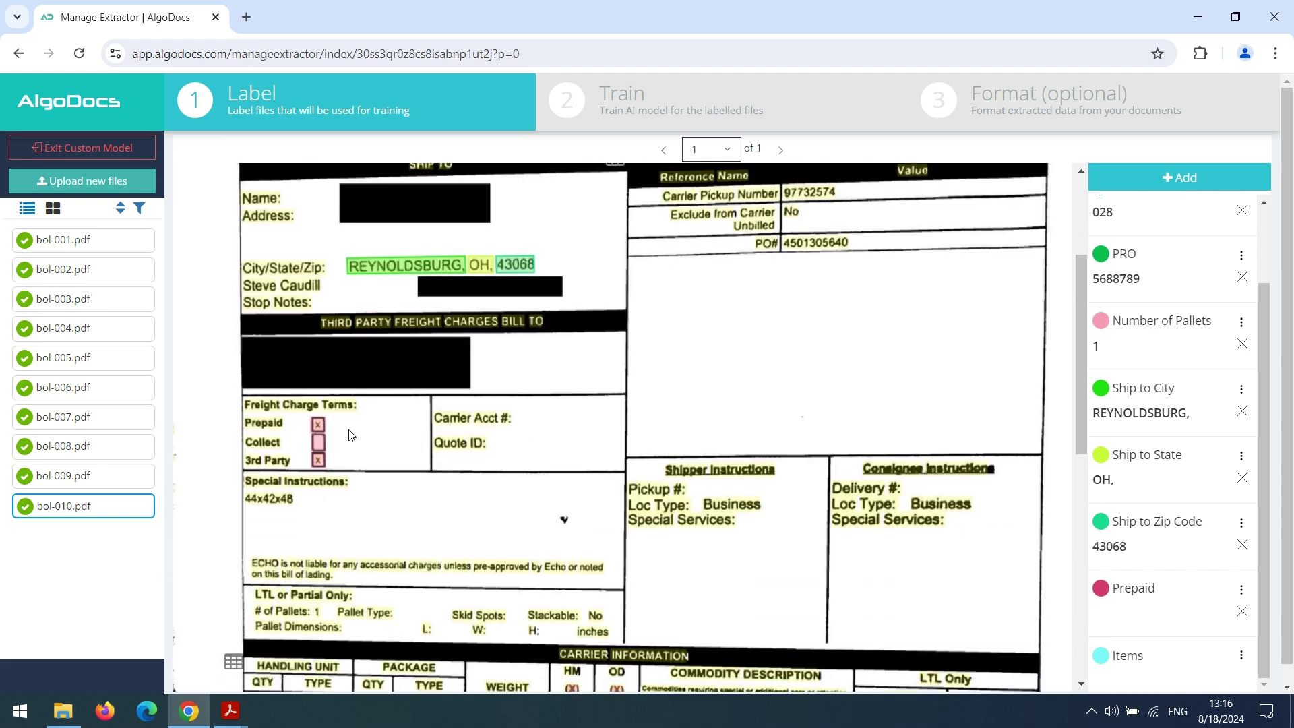
pyautogui.click(323, 424)
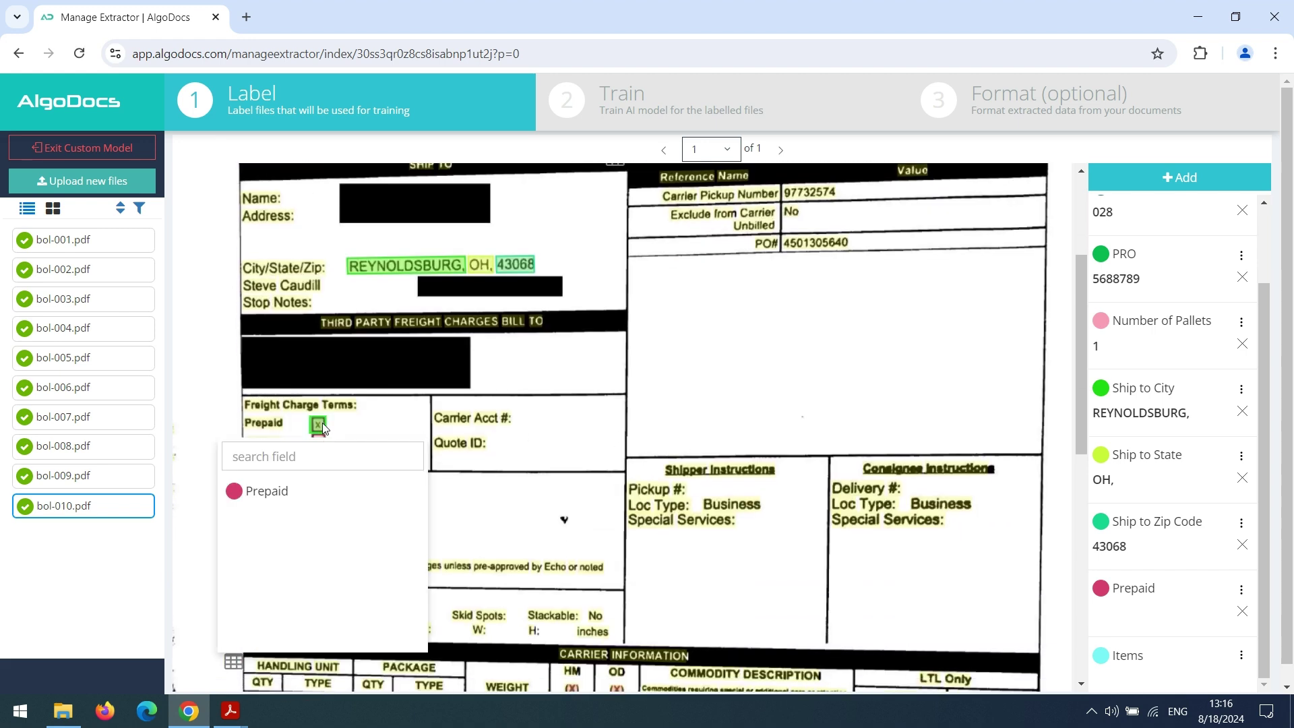
pyautogui.click(303, 492)
pyautogui.scroll(-1, 1171, 610)
# Fill the Items table row from Carrier Information with Weight 2070, Description Roof Coating and Class 55, and close the table
pyautogui.click(1149, 651)
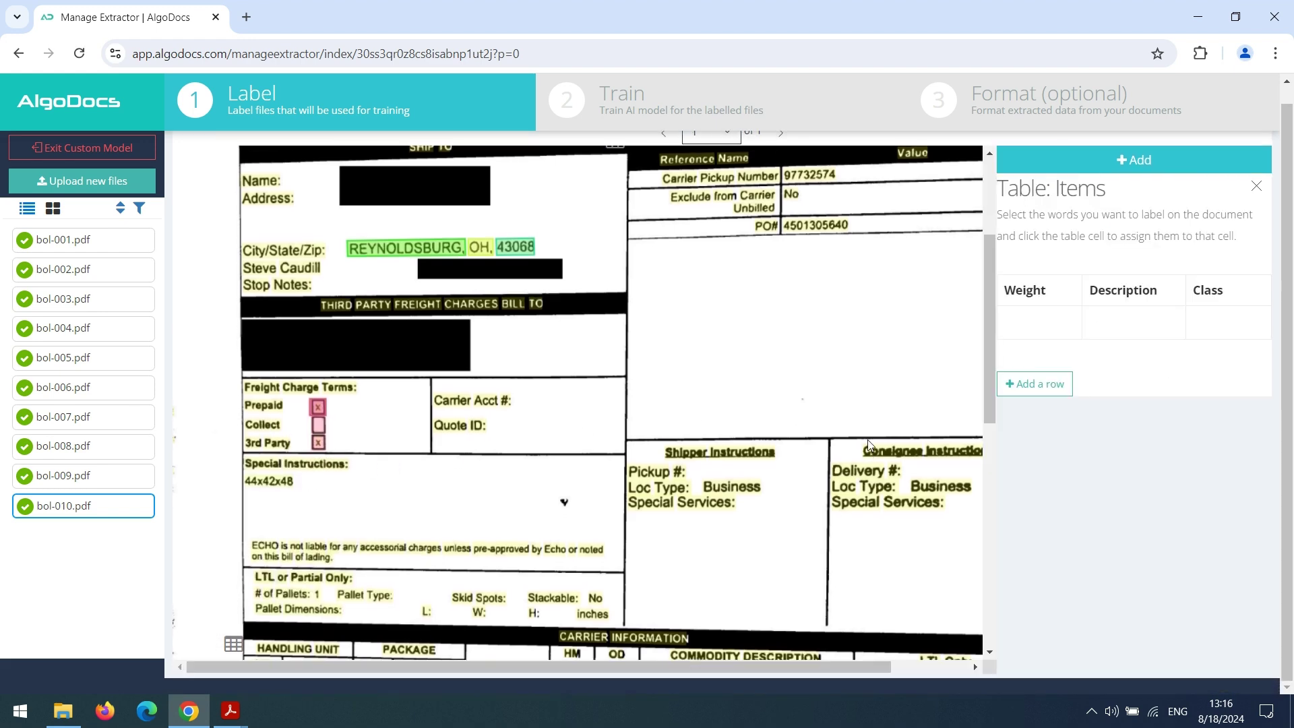
pyautogui.scroll(-5, 869, 445)
pyautogui.scroll(-1, 870, 445)
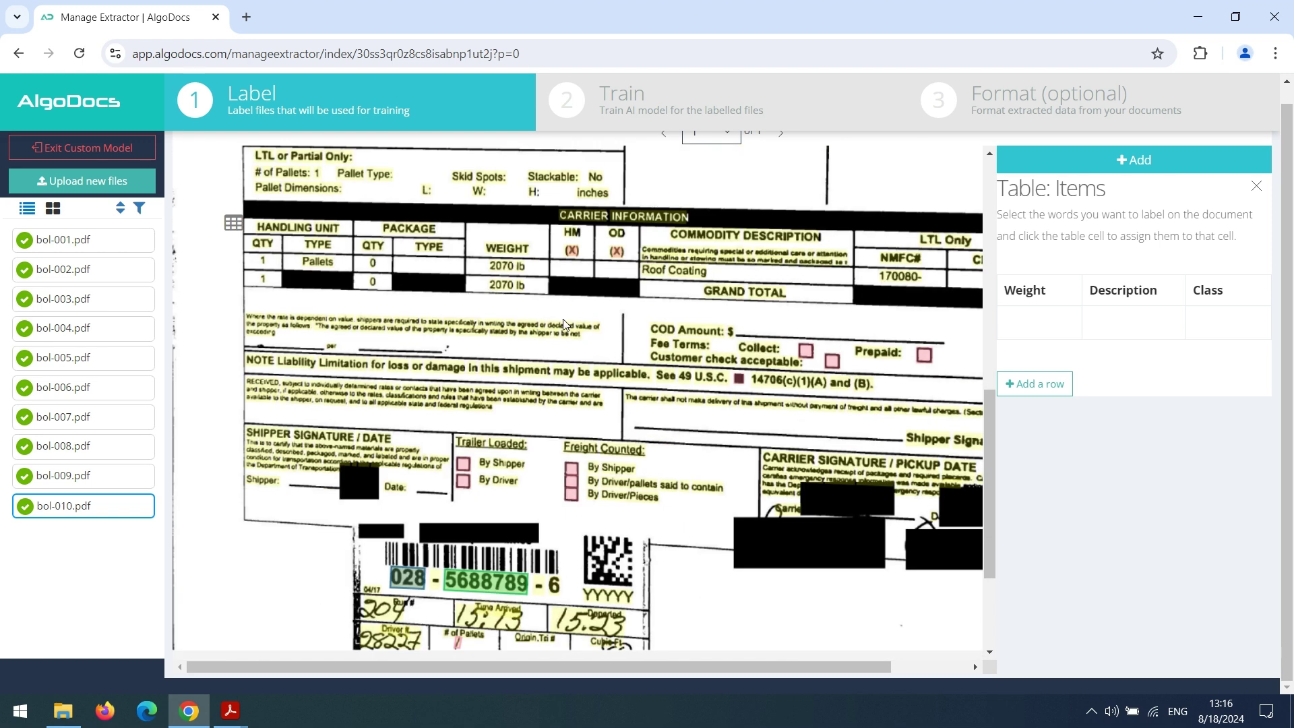
pyautogui.click(1000, 321)
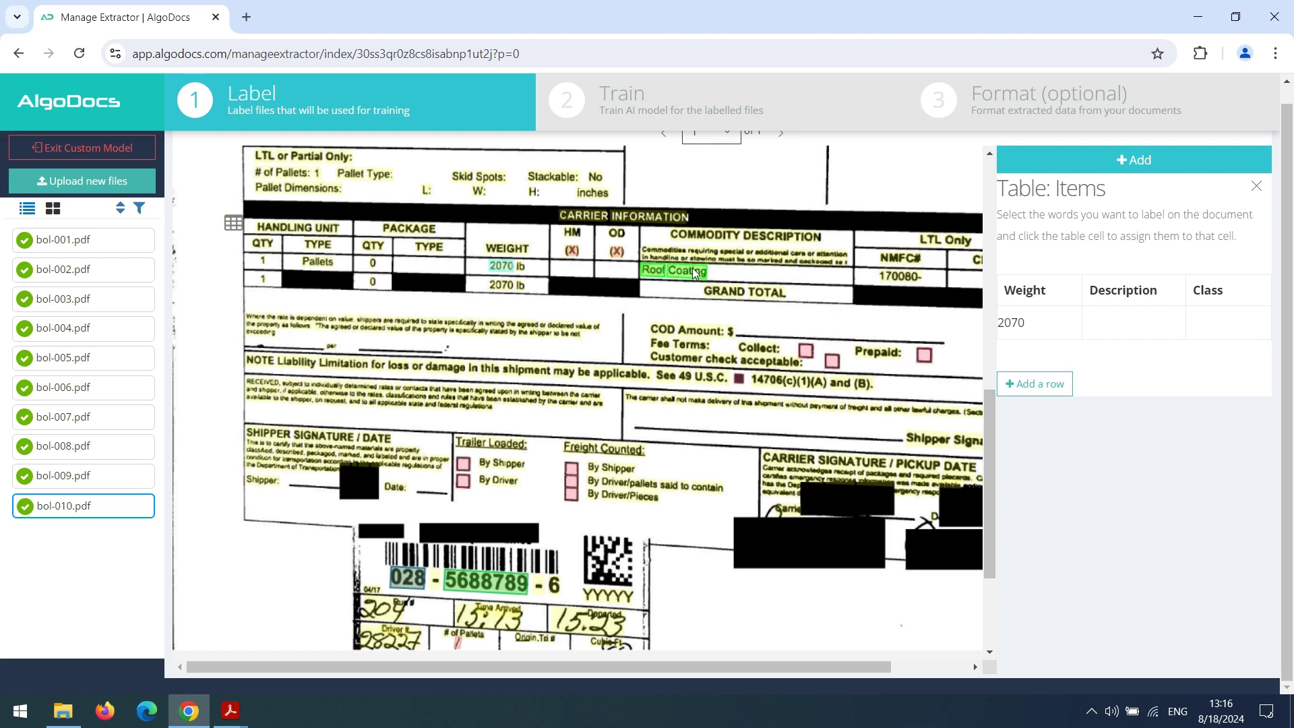
pyautogui.click(1118, 323)
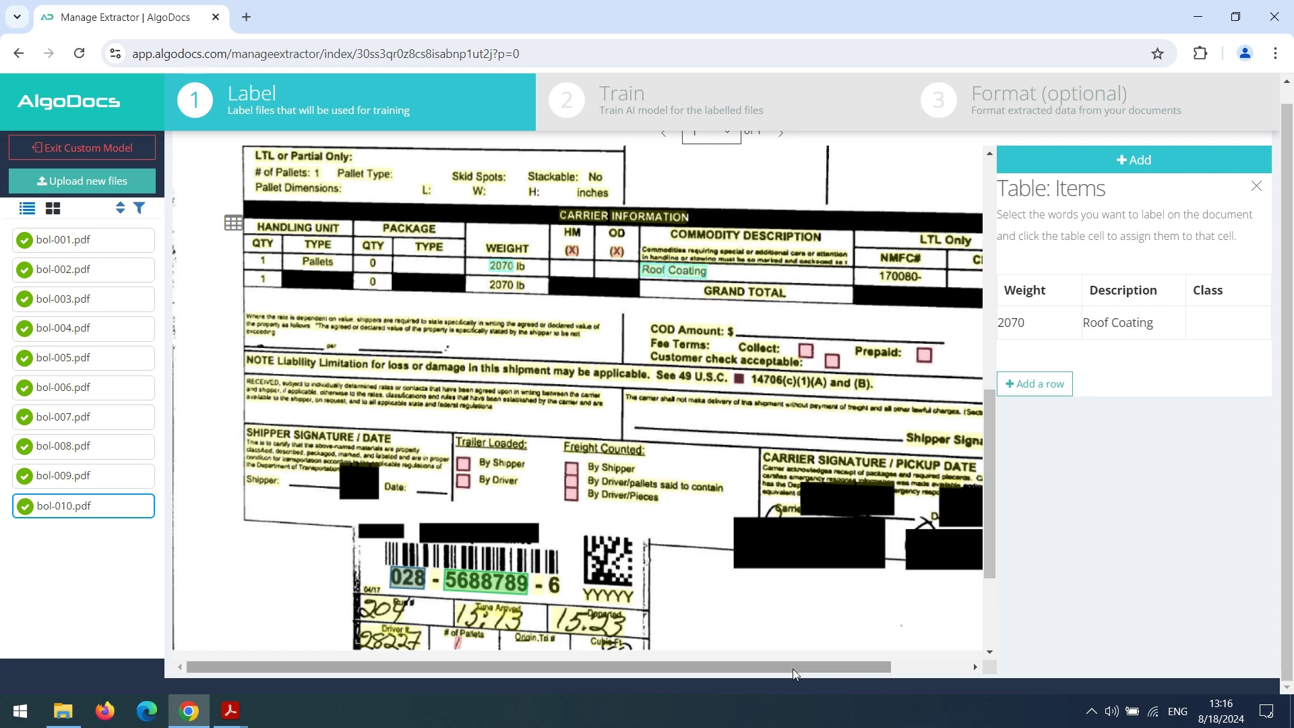
pyautogui.moveTo(793, 667); pyautogui.dragTo(854, 667)
pyautogui.click(921, 278)
pyautogui.click(1209, 328)
pyautogui.click(1256, 186)
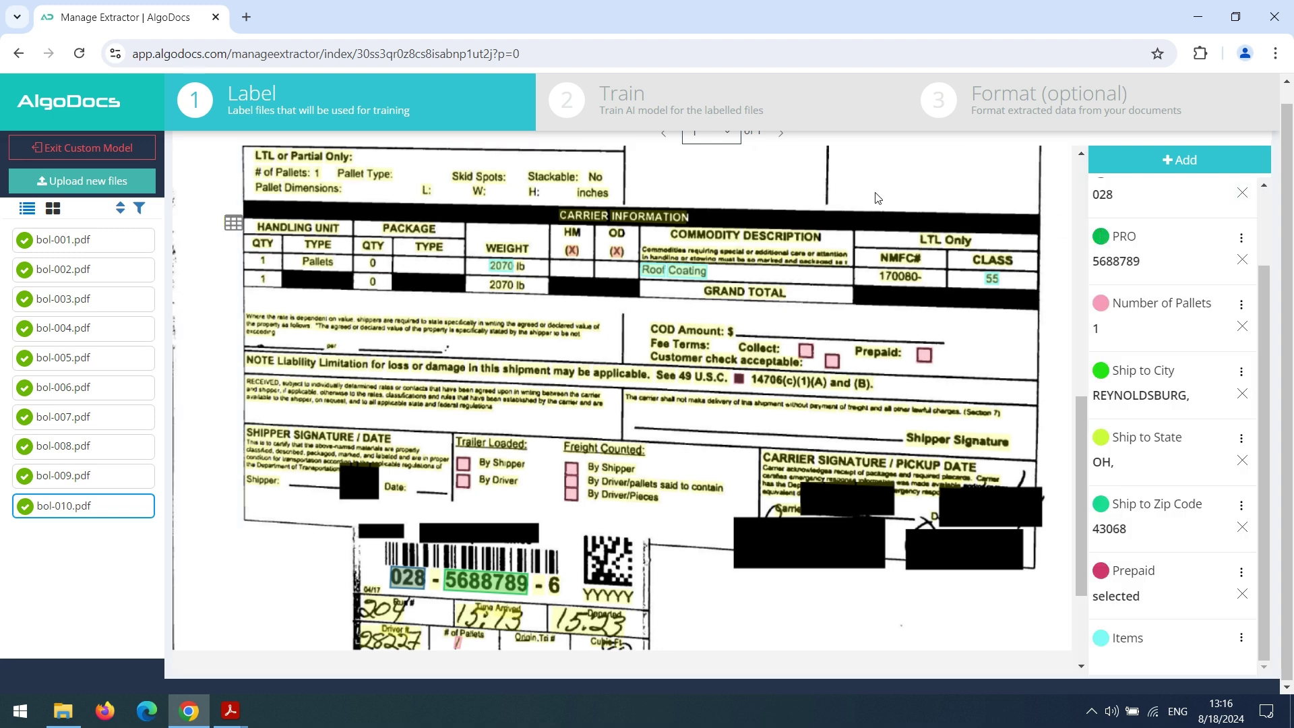
# Start training a new AI model on the labelled files and confirm the training
pyautogui.click(731, 108)
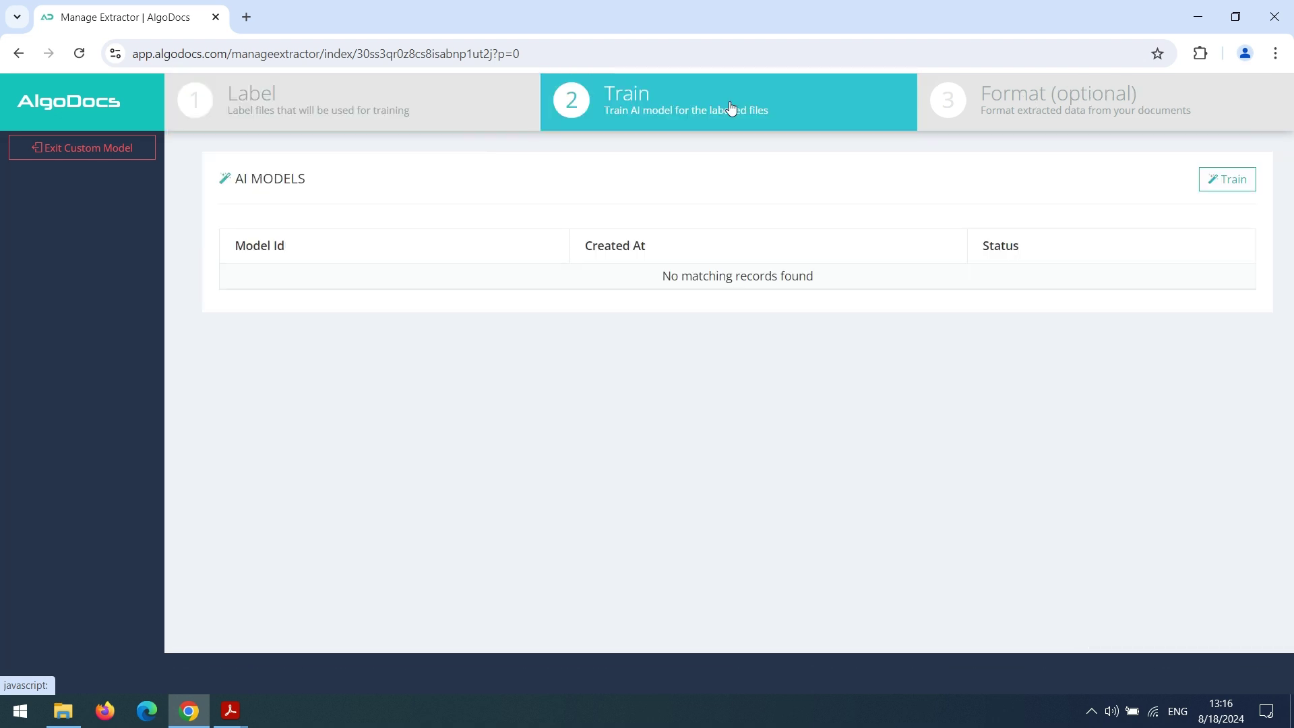
pyautogui.click(1231, 183)
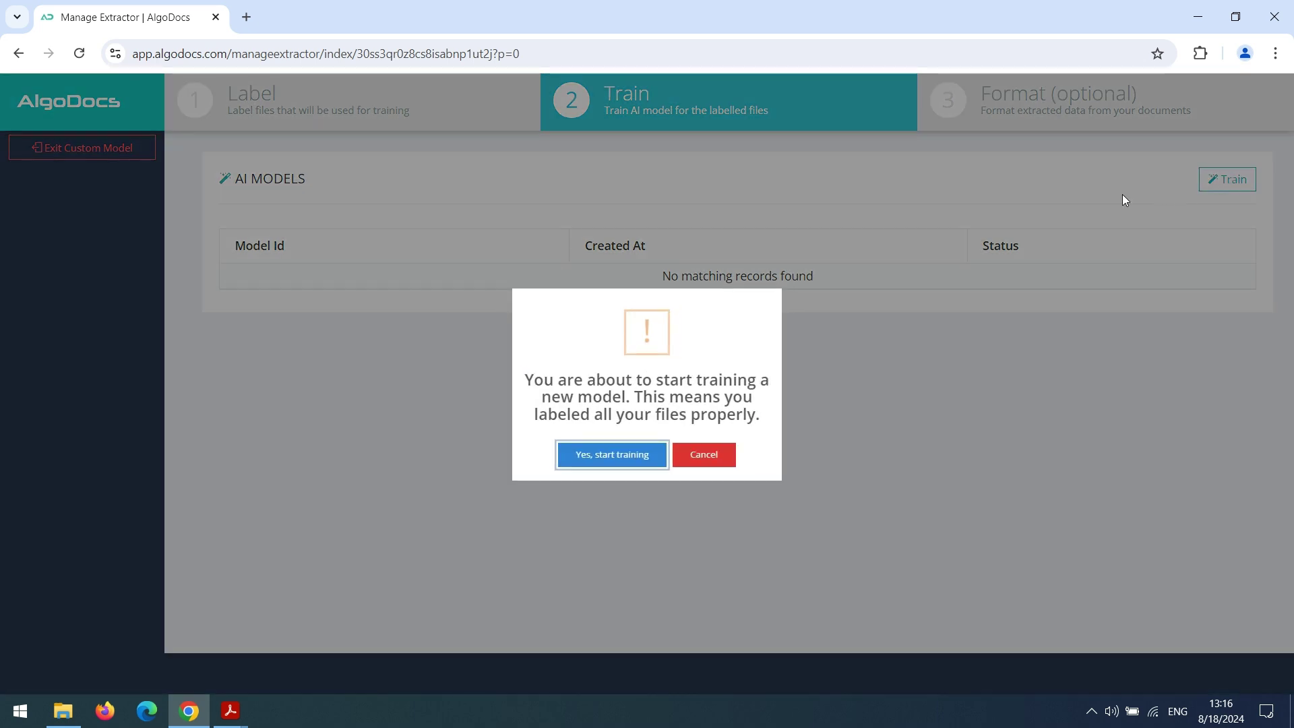
pyautogui.click(611, 456)
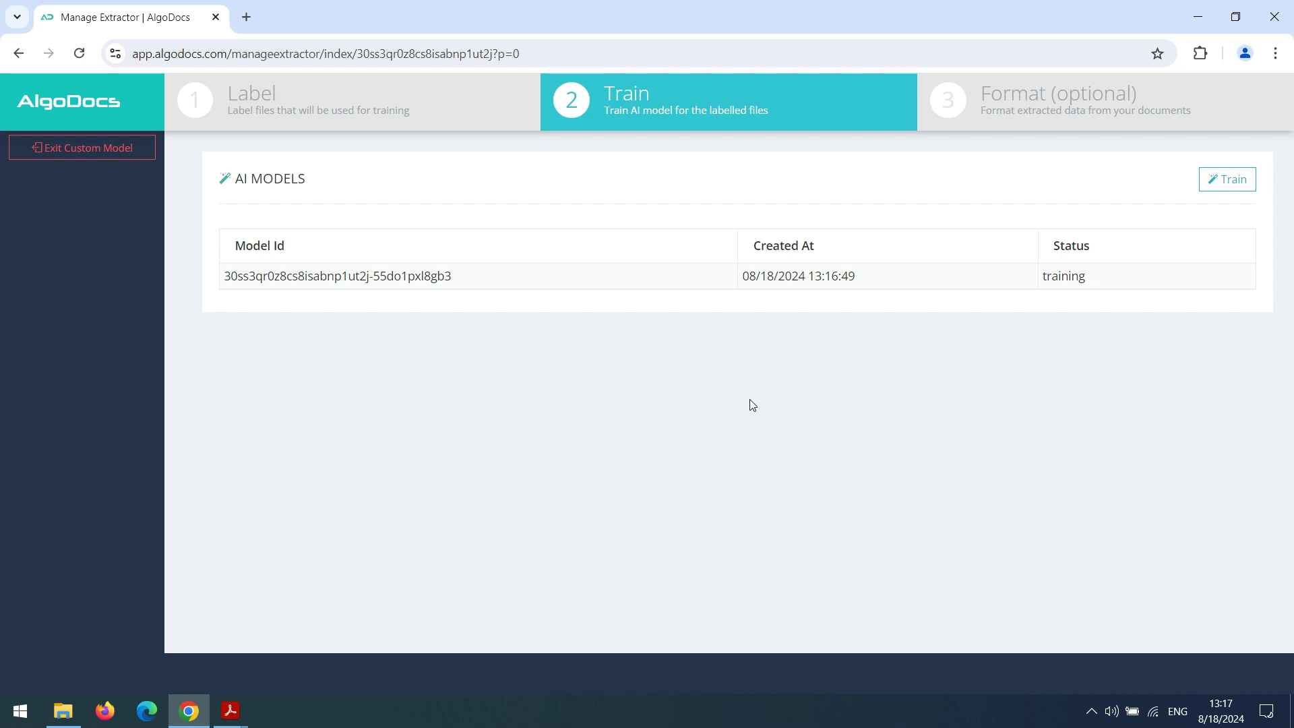
# Exit the custom model to the fields list and reopen it through the BOL Number field
pyautogui.click(103, 151)
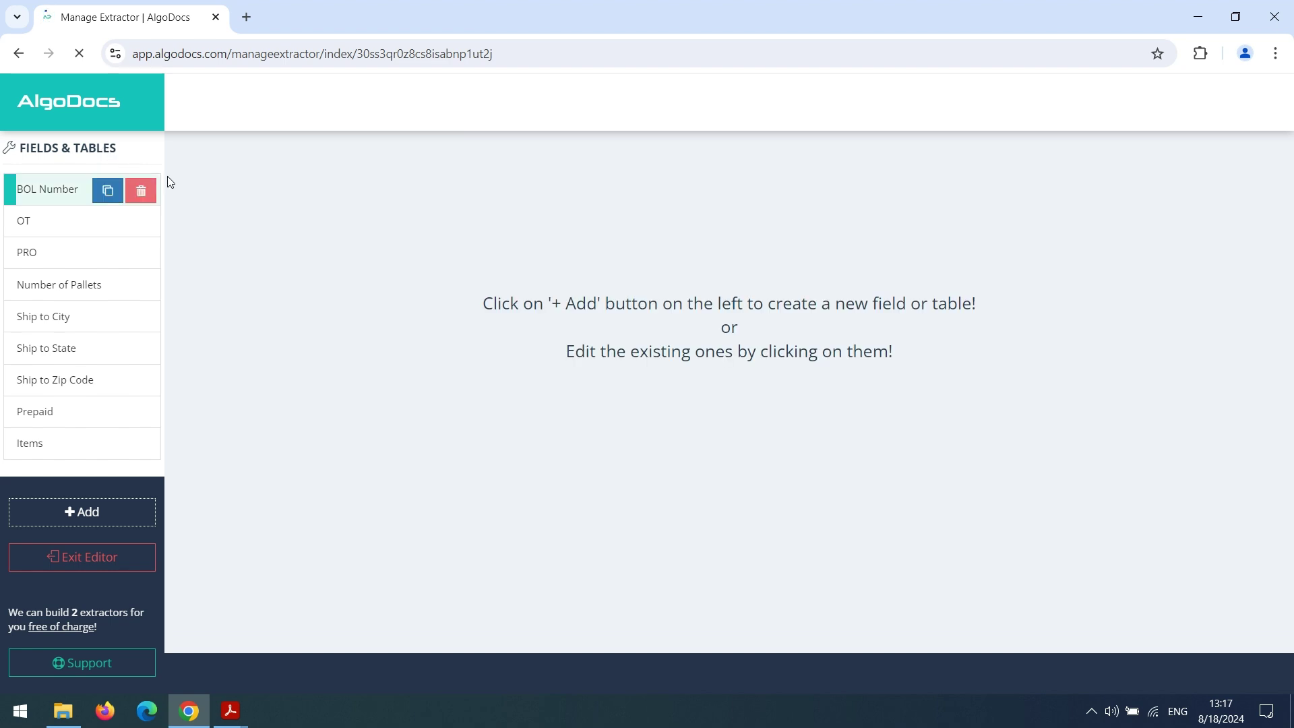
pyautogui.click(85, 511)
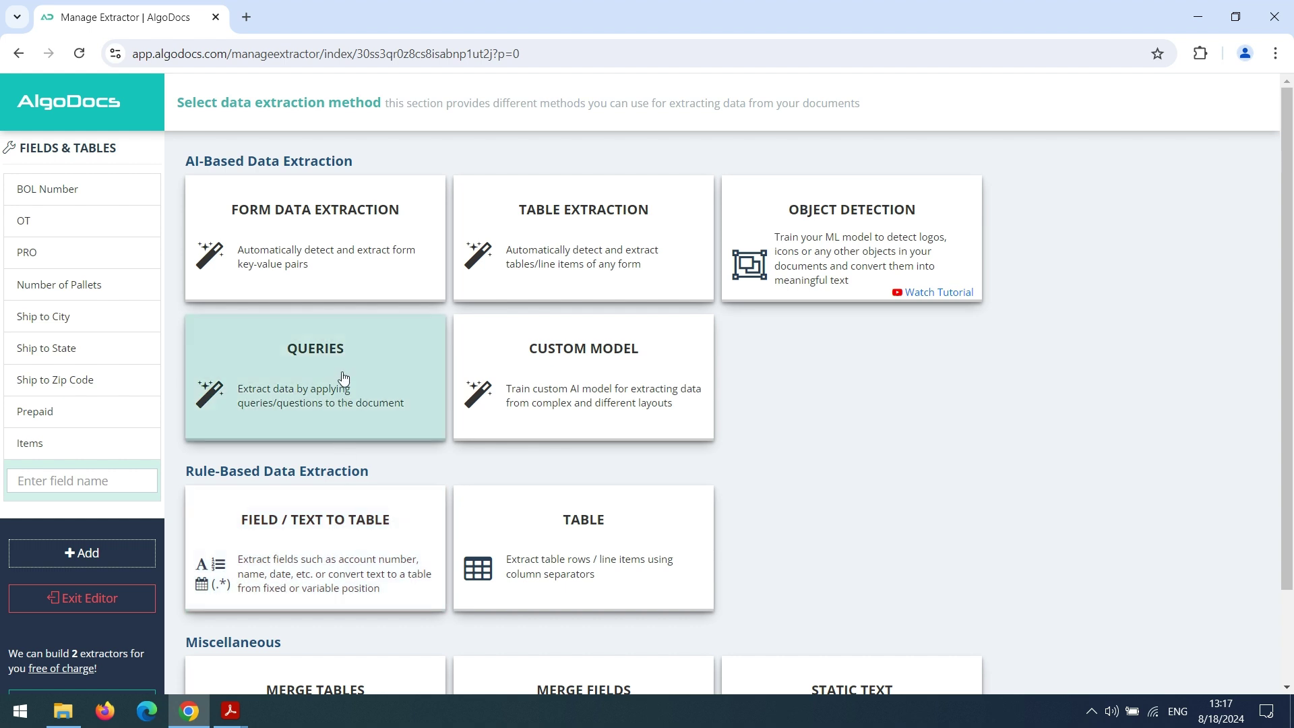
pyautogui.click(57, 193)
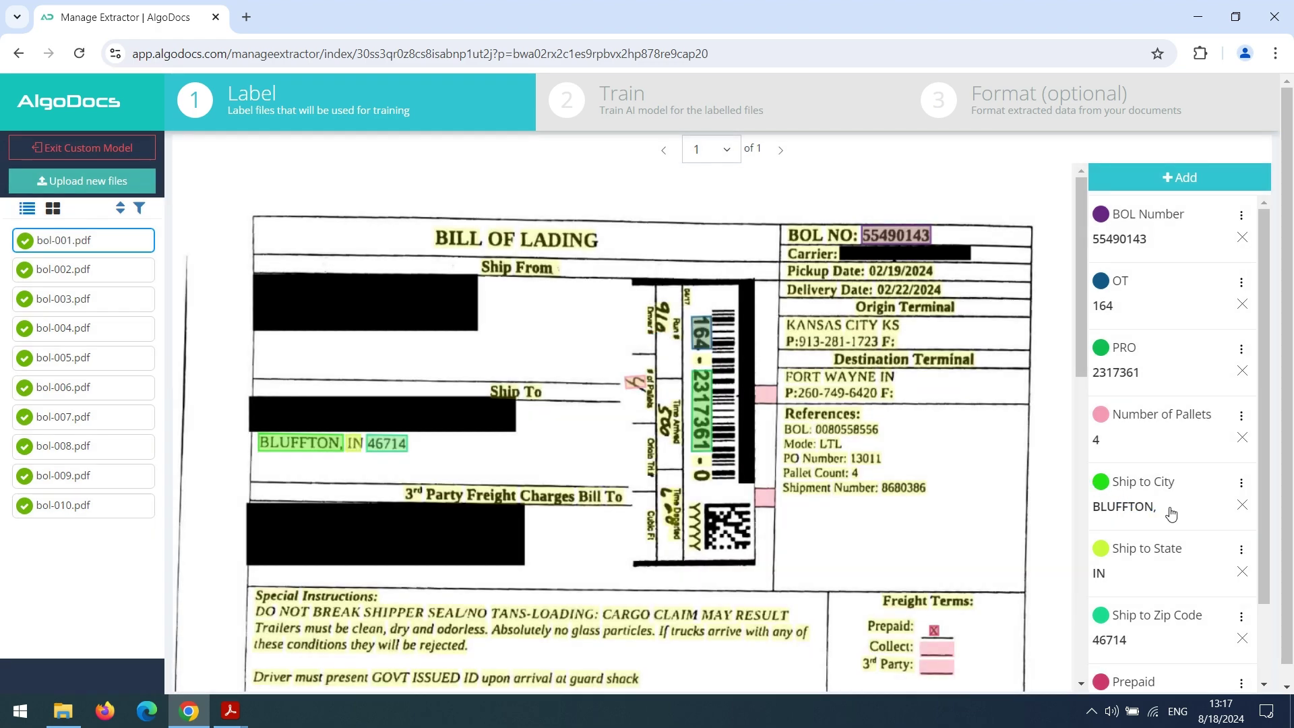
pyautogui.moveTo(1170, 514)
pyautogui.mouseDown()
pyautogui.moveTo(1139, 513)
pyautogui.moveTo(1165, 515)
pyautogui.mouseUp()
# In the Format stage, add a Search & Replace filter to Ship to City that replaces "," with nothing
pyautogui.click(1038, 106)
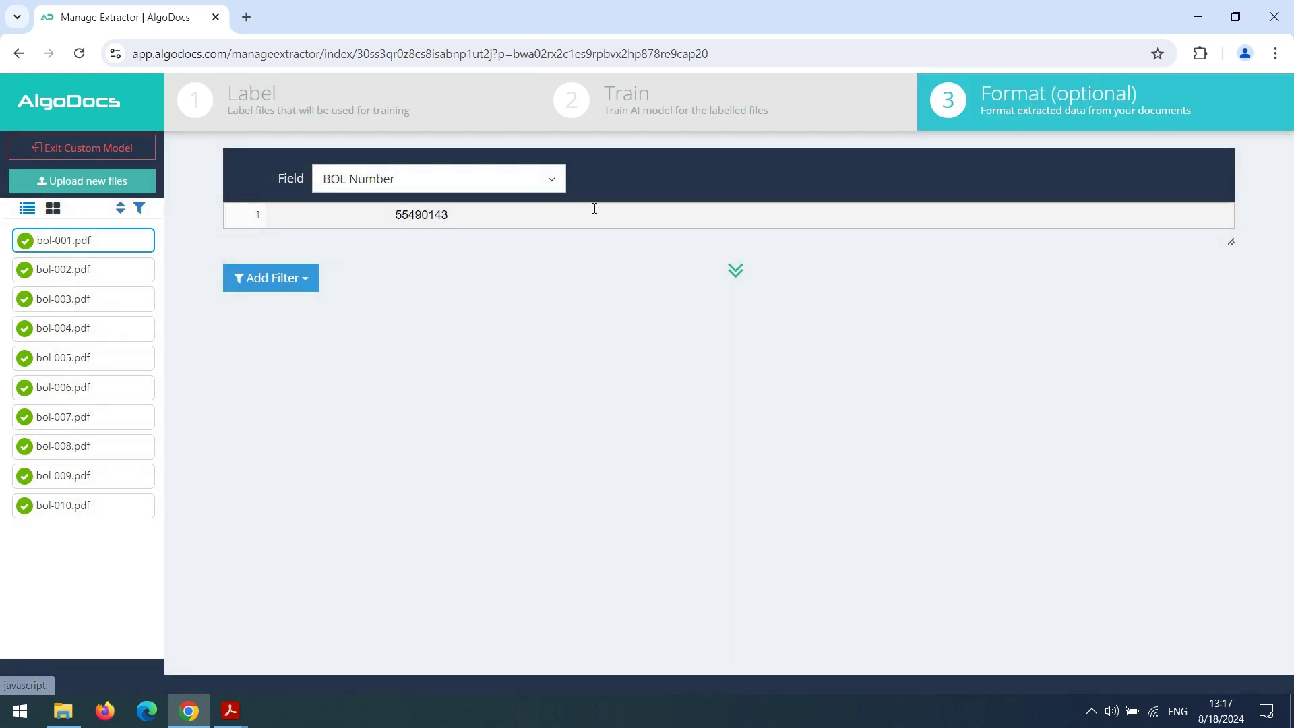
pyautogui.click(423, 178)
pyautogui.scroll(-3, 434, 280)
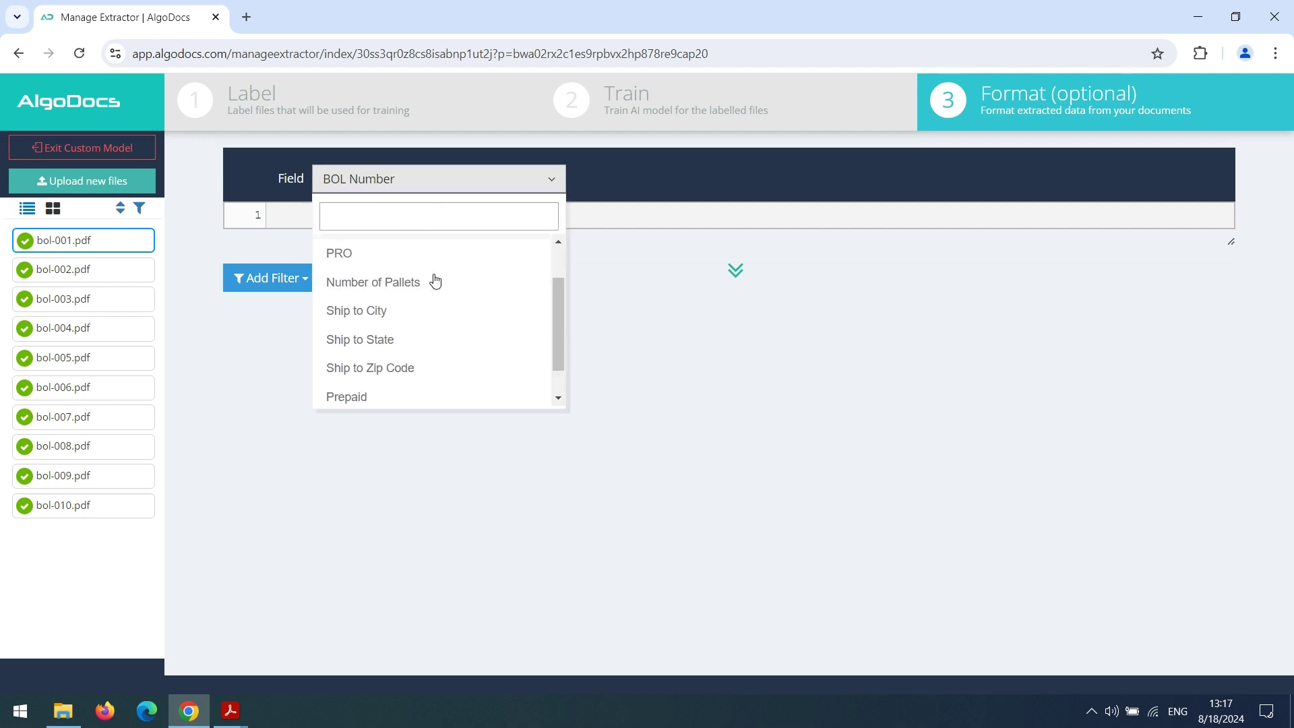
pyautogui.click(432, 282)
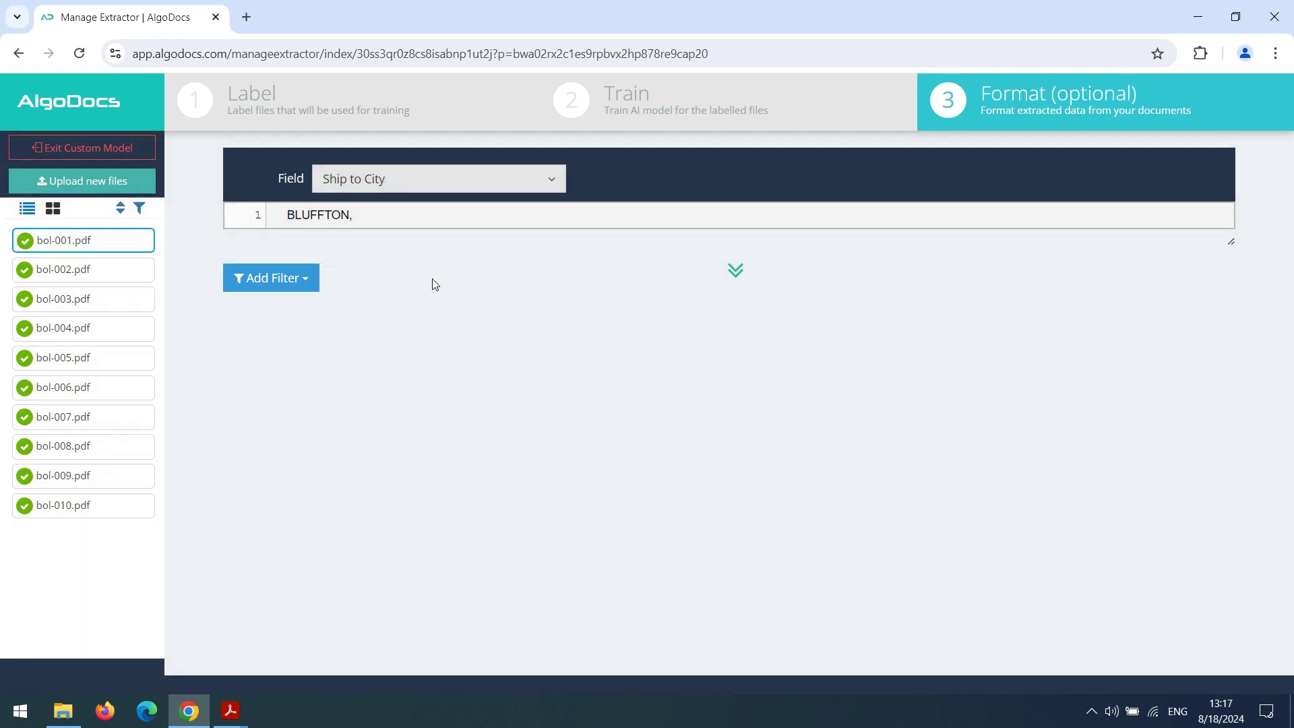
pyautogui.click(282, 280)
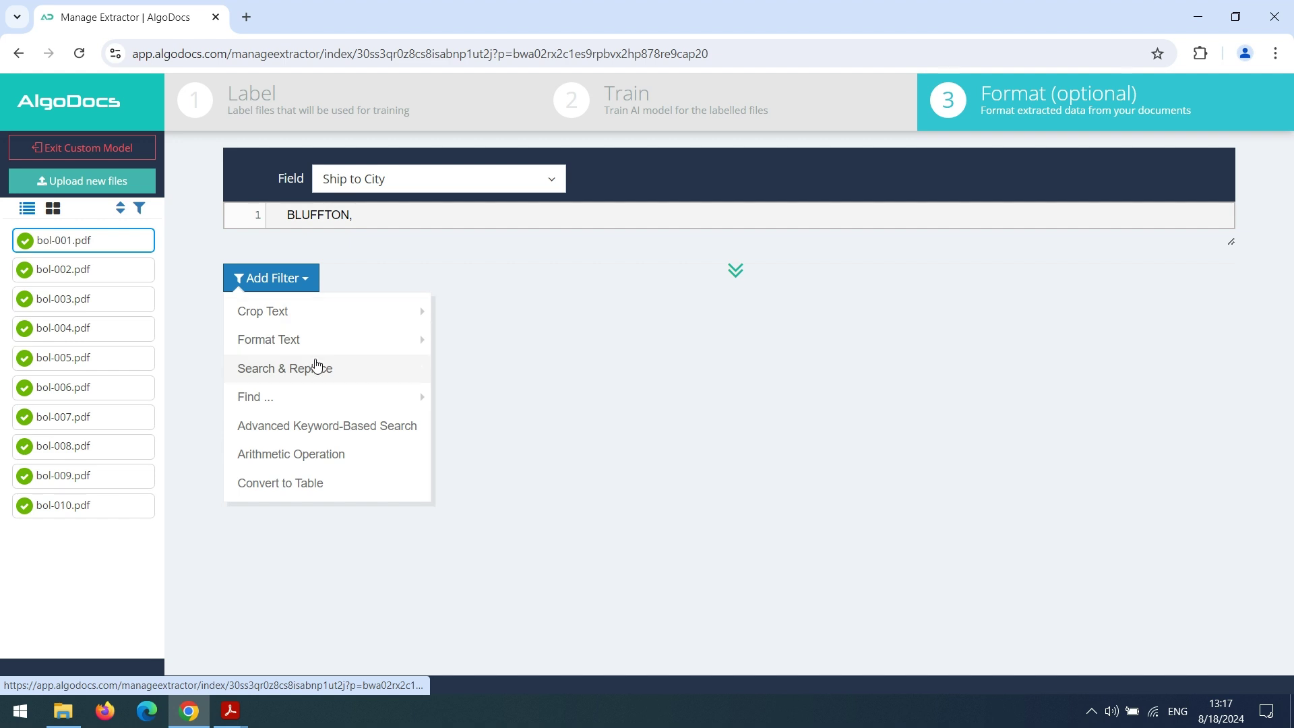
pyautogui.click(310, 368)
pyautogui.click(620, 329)
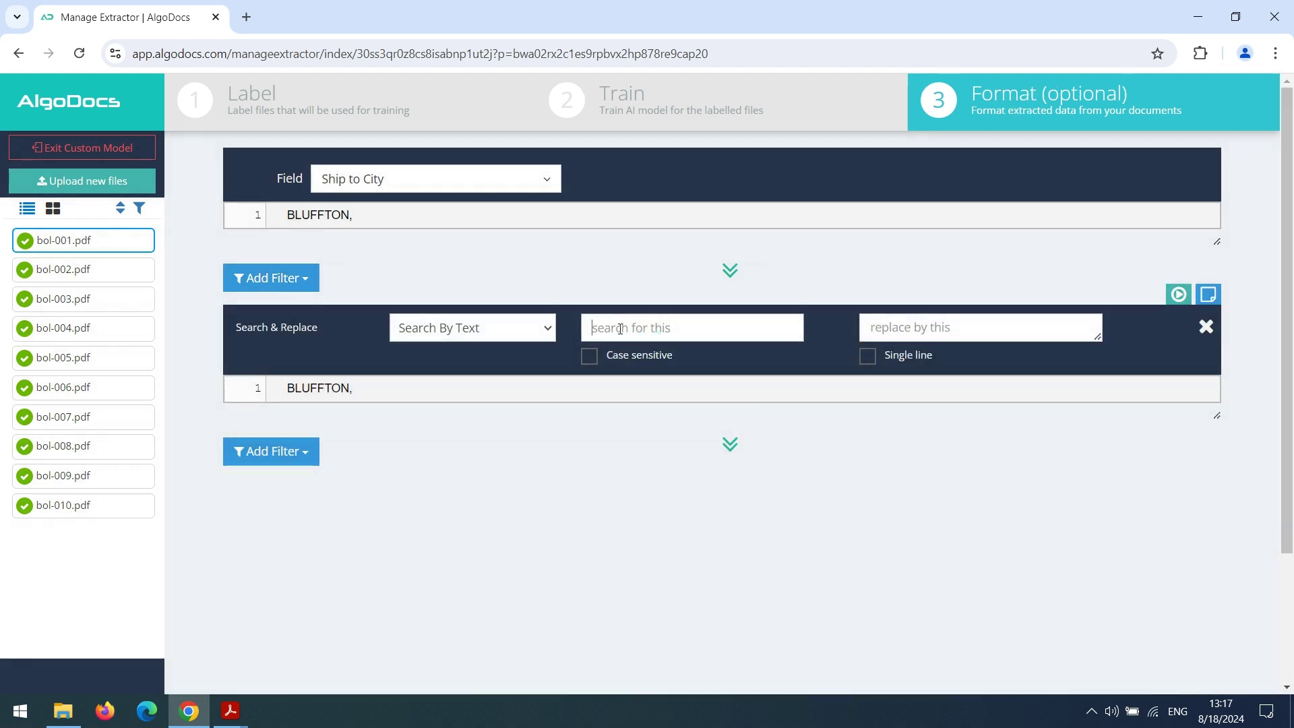
pyautogui.write(',')
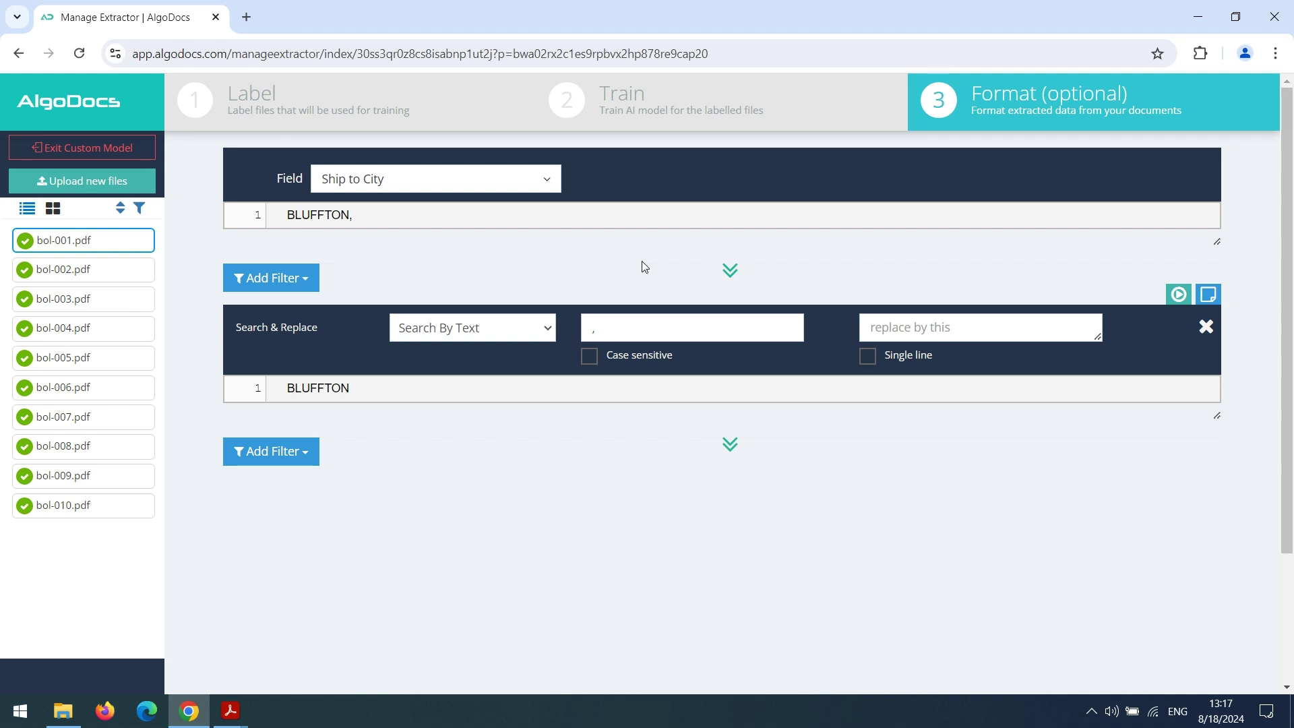
# Check the model's training status and leave the extractor editor for the File Manager
pyautogui.click(666, 109)
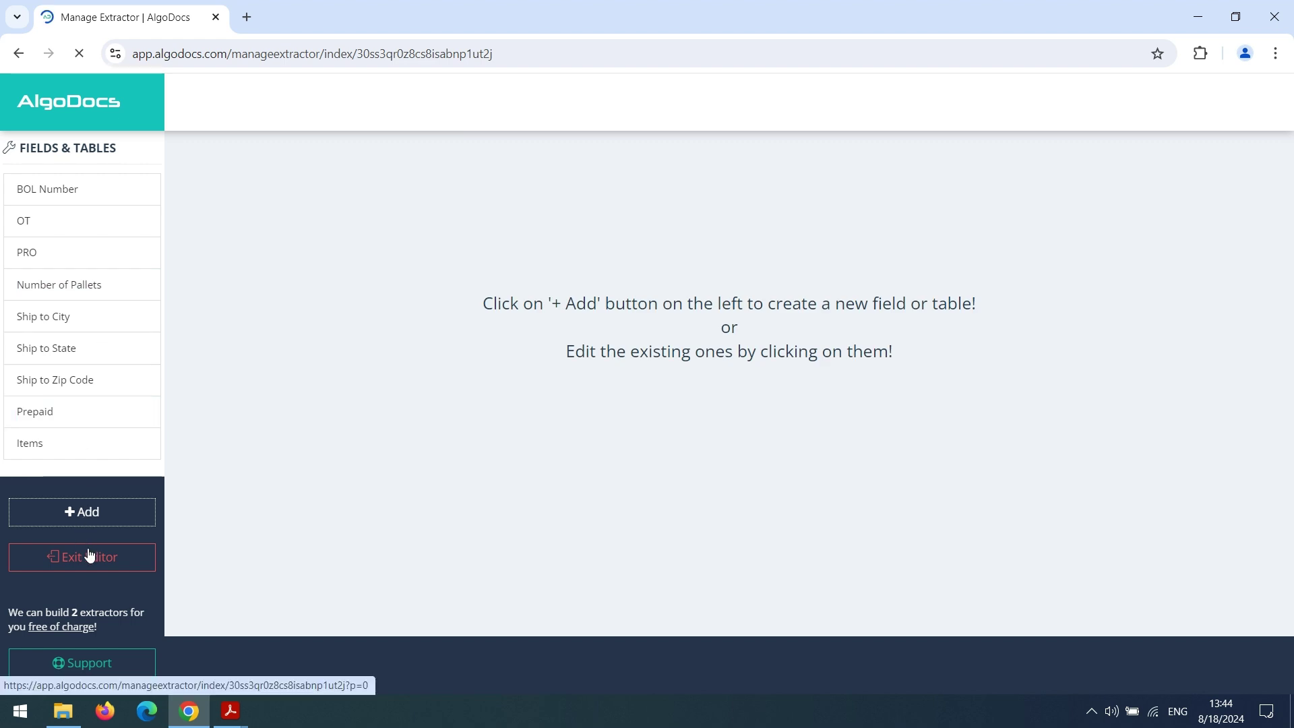
pyautogui.click(90, 555)
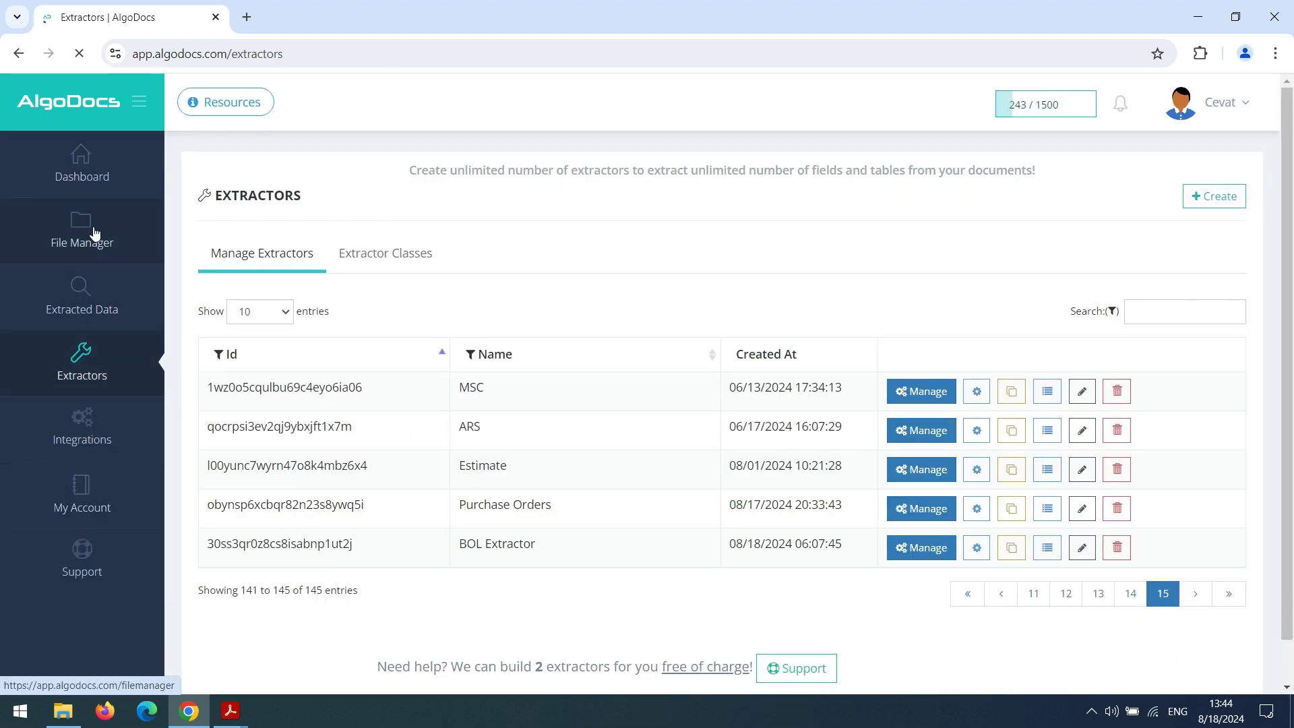
pyautogui.click(95, 233)
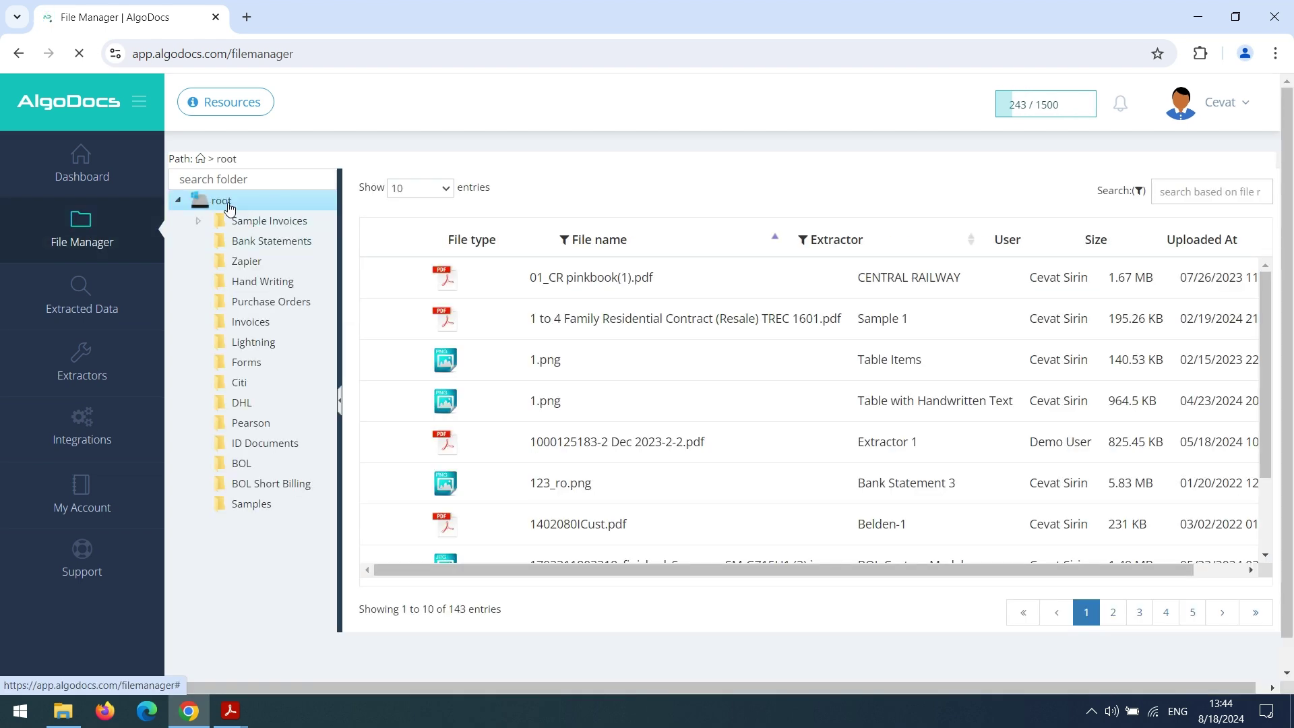
# Create a new folder named BOL Docs under the root folder
pyautogui.rightClick(216, 204)
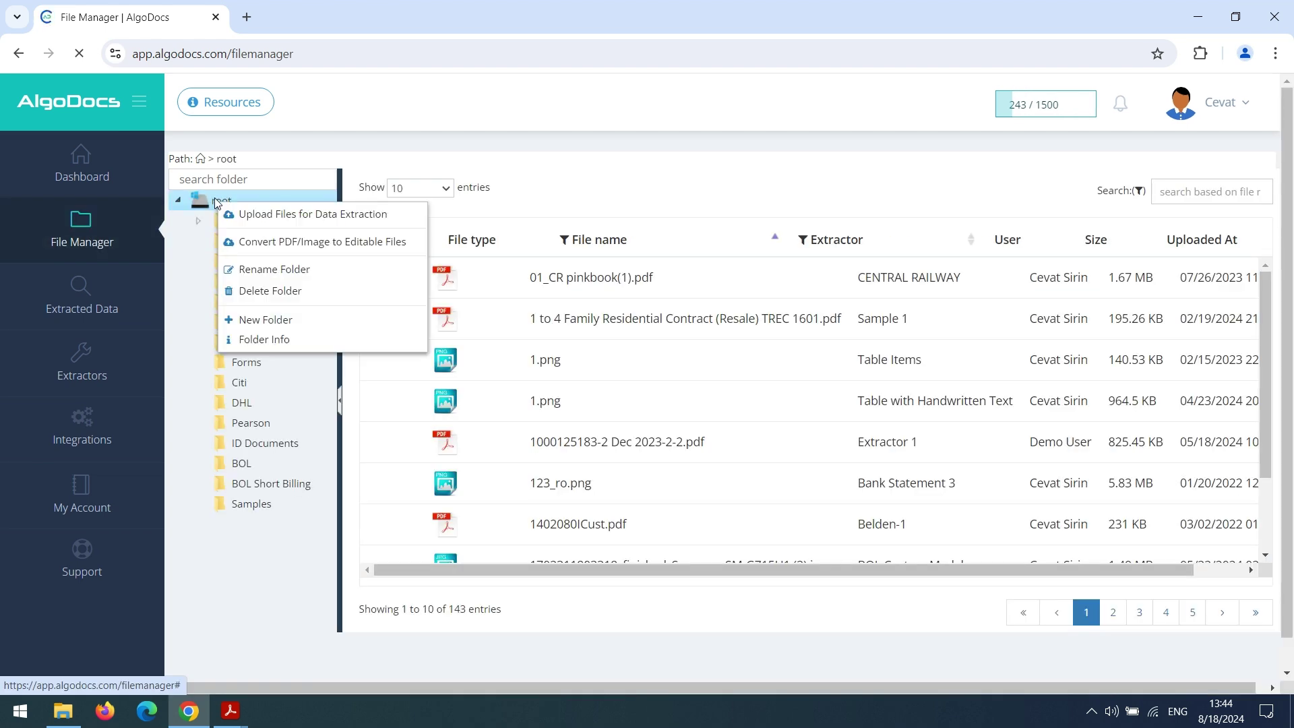
pyautogui.click(279, 322)
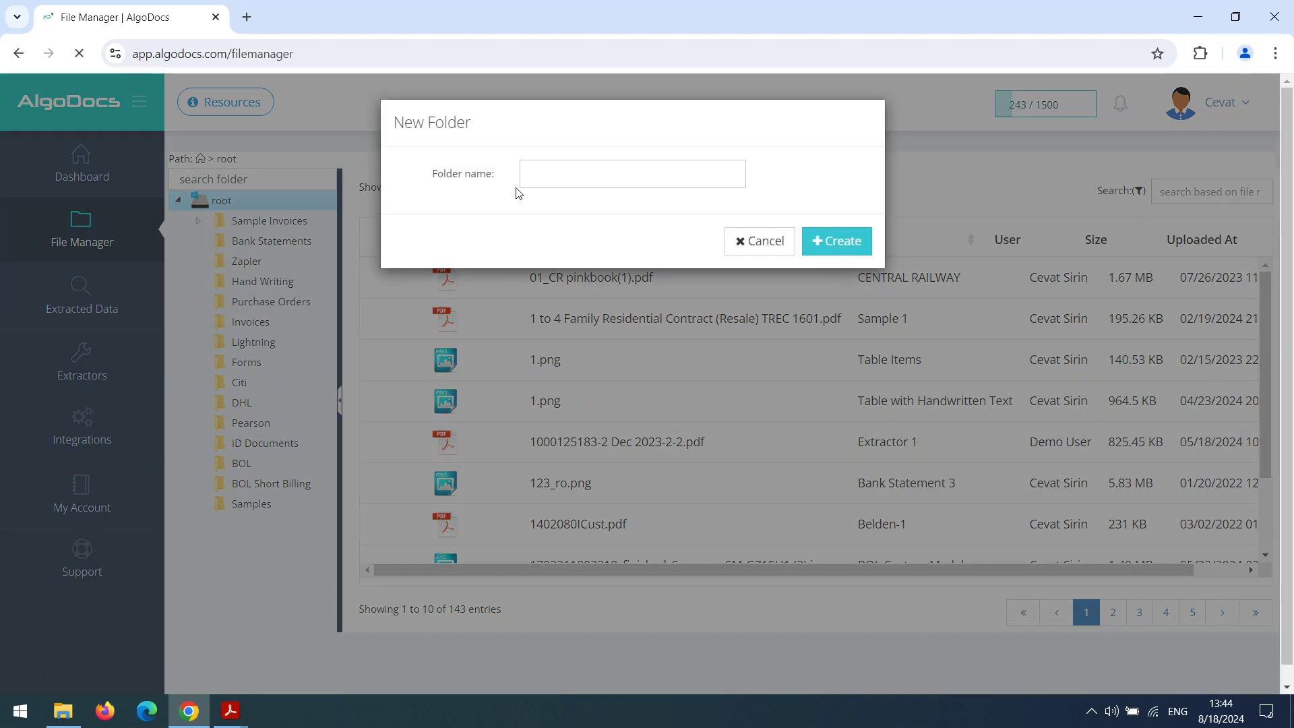
pyautogui.click(571, 169)
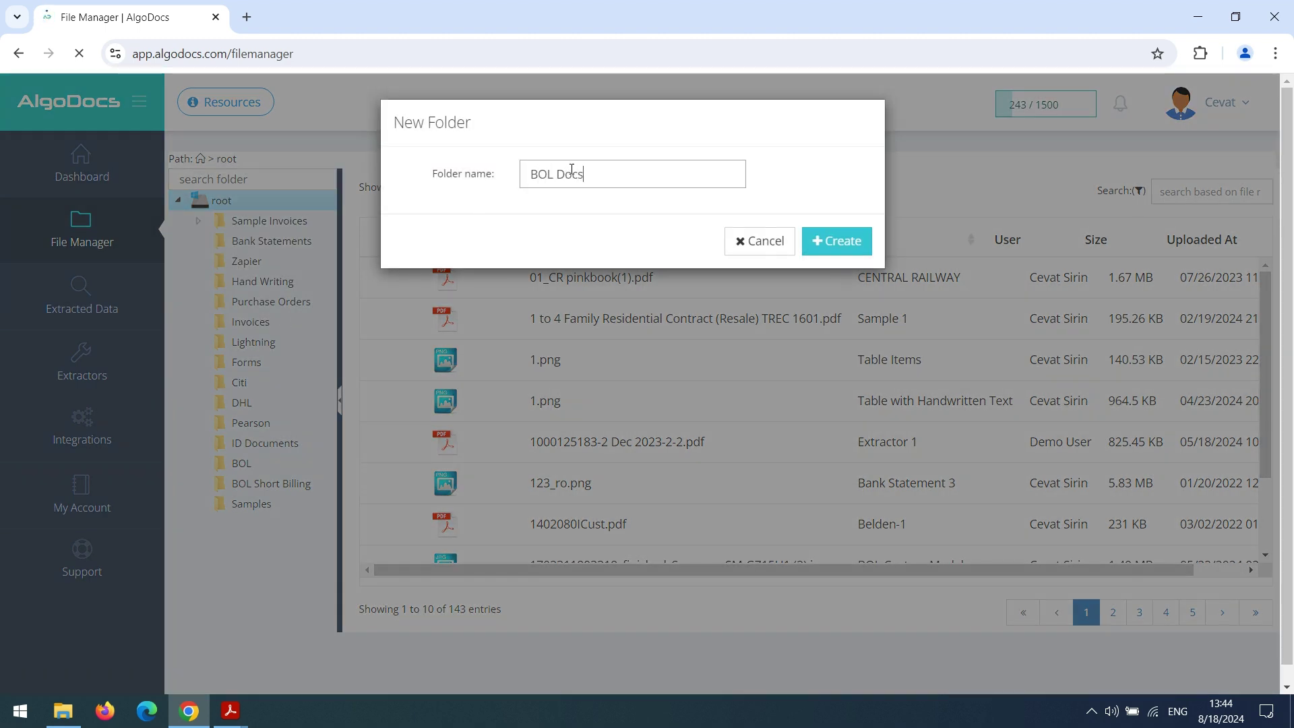
pyautogui.click(843, 241)
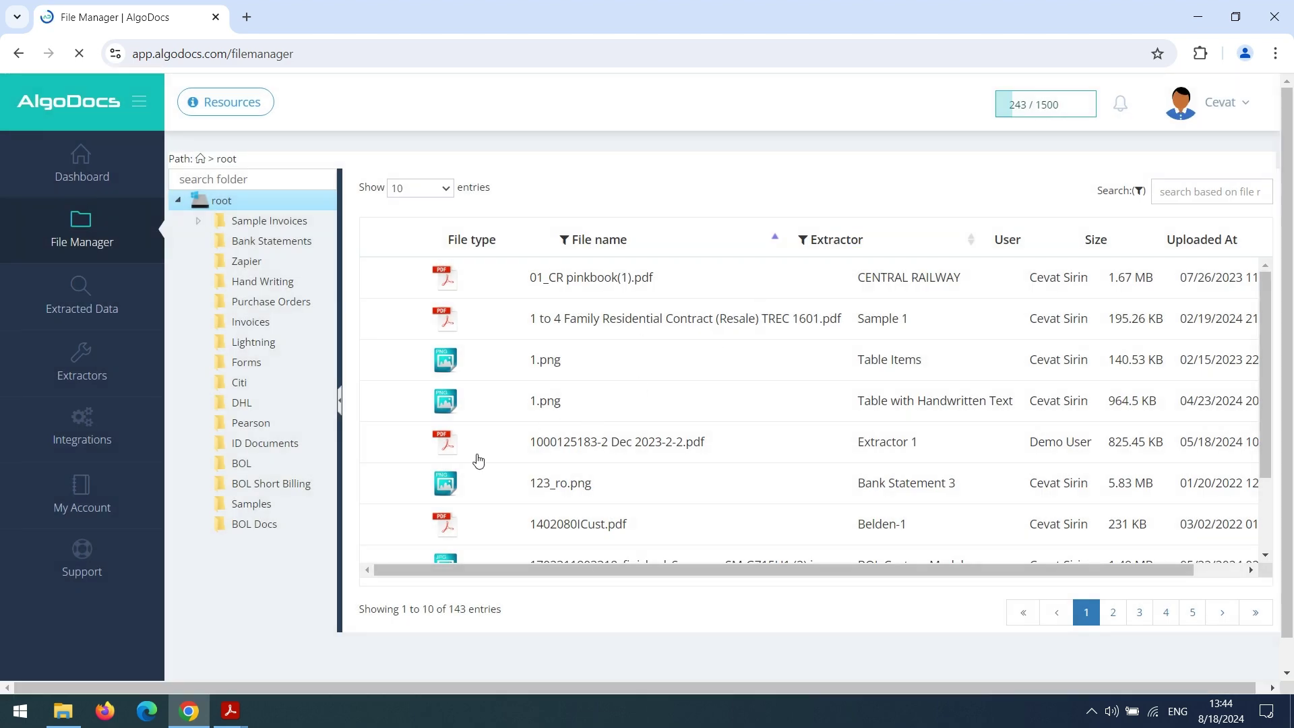
# Start a data-extraction upload into the BOL Docs folder with BOL Extractor as the extractor
pyautogui.rightClick(255, 524)
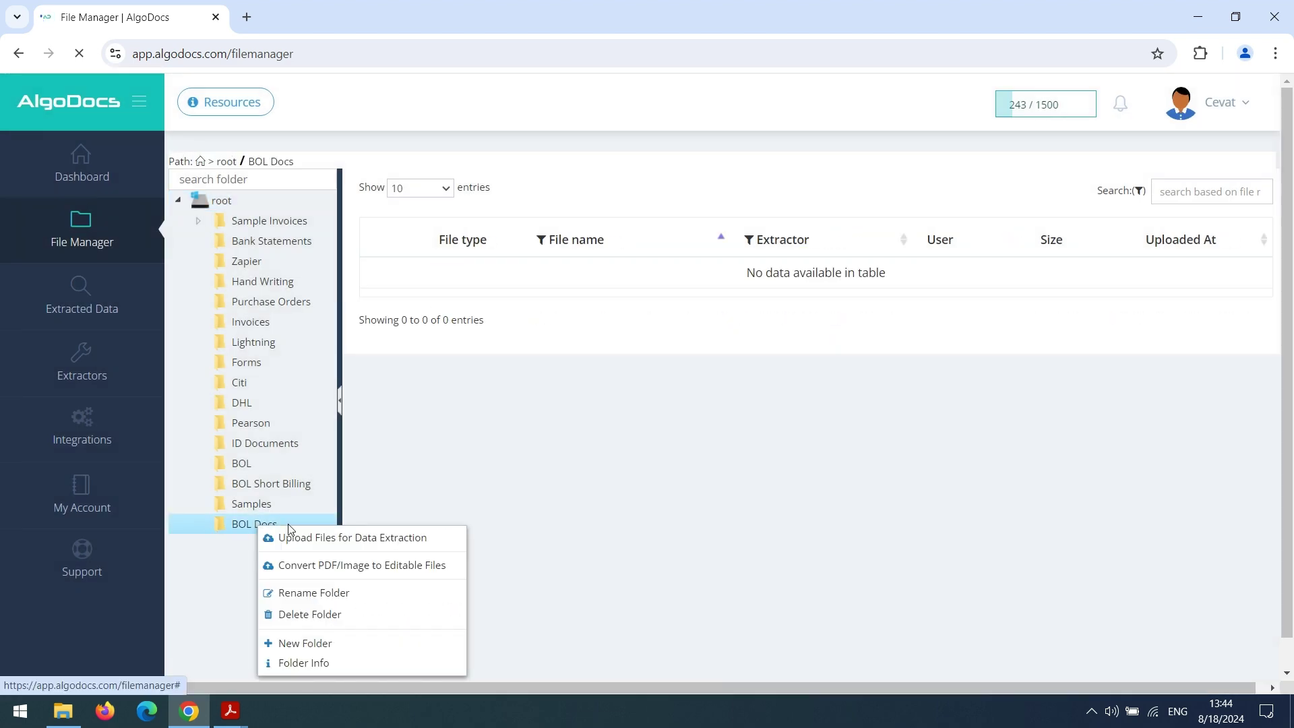
pyautogui.click(308, 537)
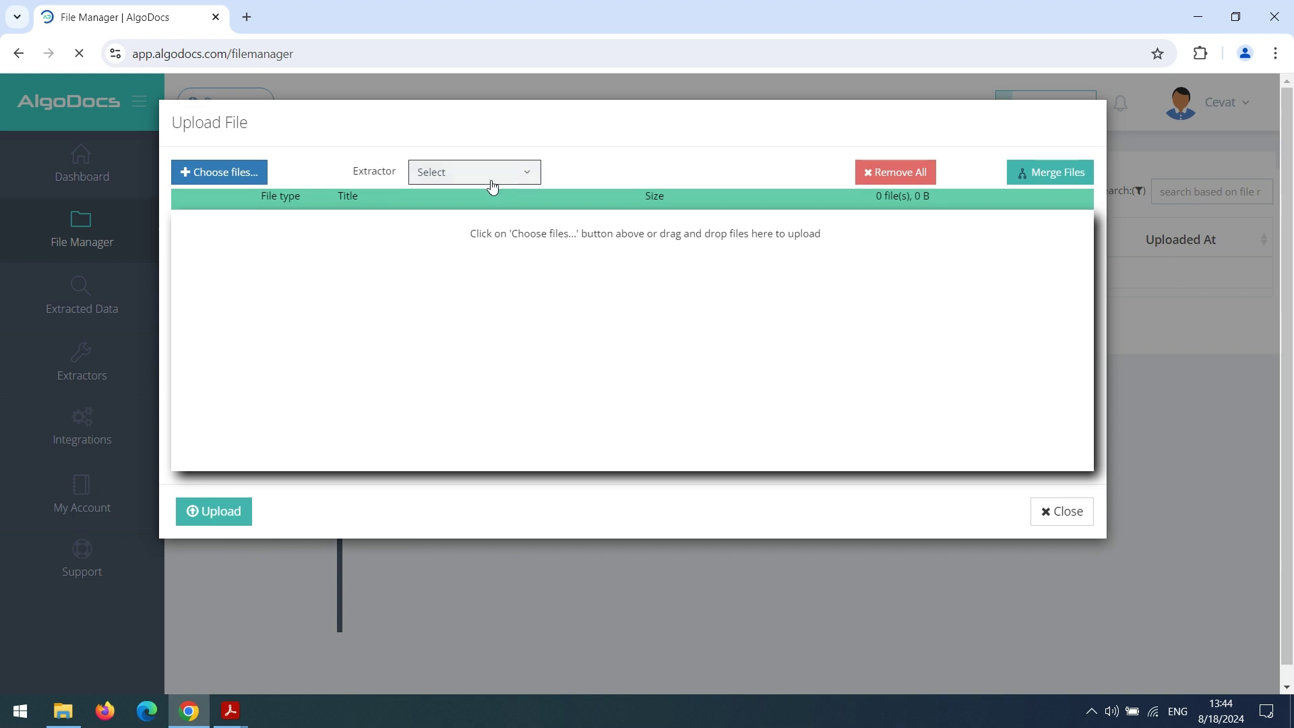
pyautogui.click(491, 179)
pyautogui.write('BOL Extractor')
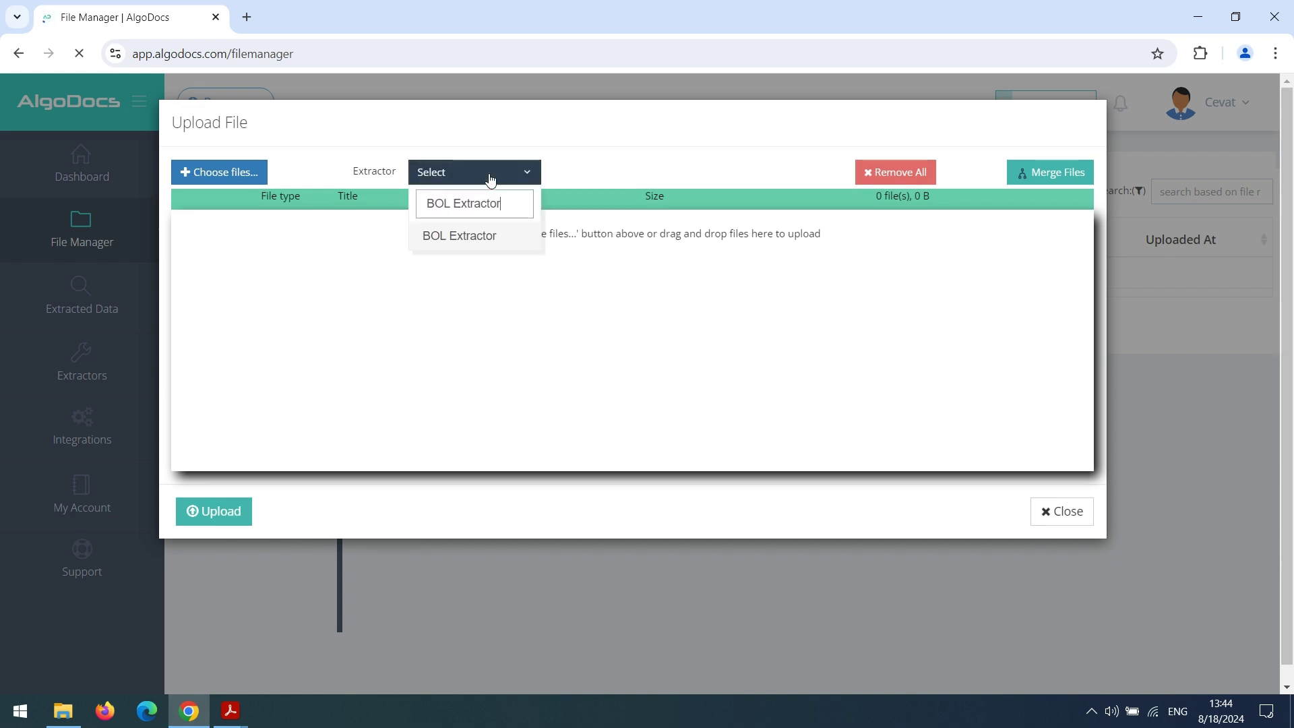
pyautogui.click(480, 236)
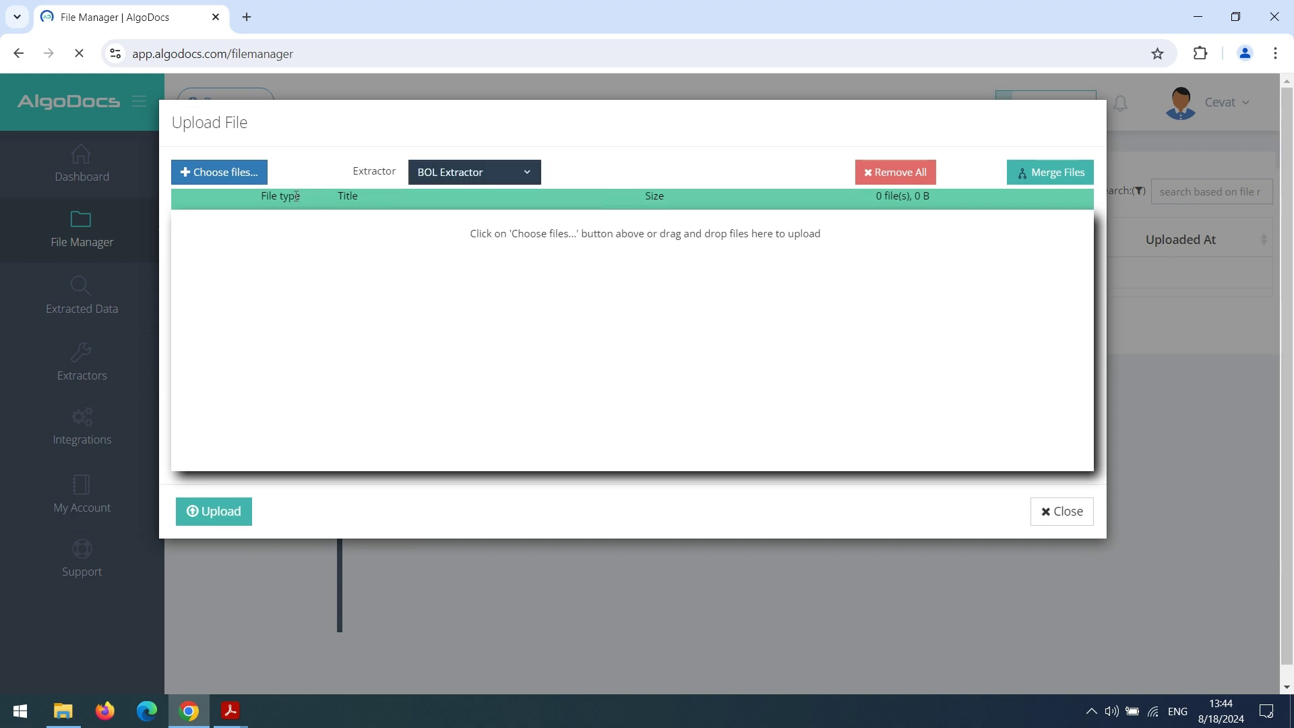
# Upload bol-011.pdf and bol-012.pdf from the desktop BOL Docs folder and close the upload dialog
pyautogui.click(228, 172)
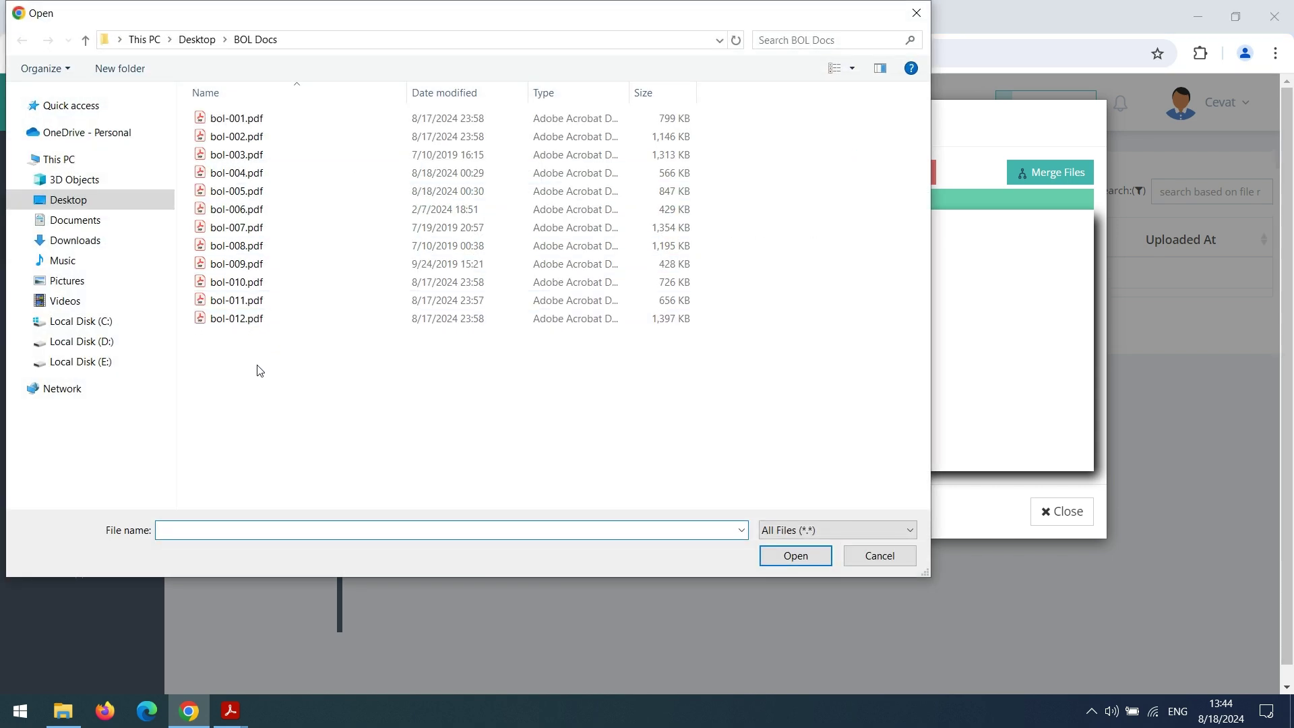
pyautogui.moveTo(267, 367); pyautogui.dragTo(216, 299)
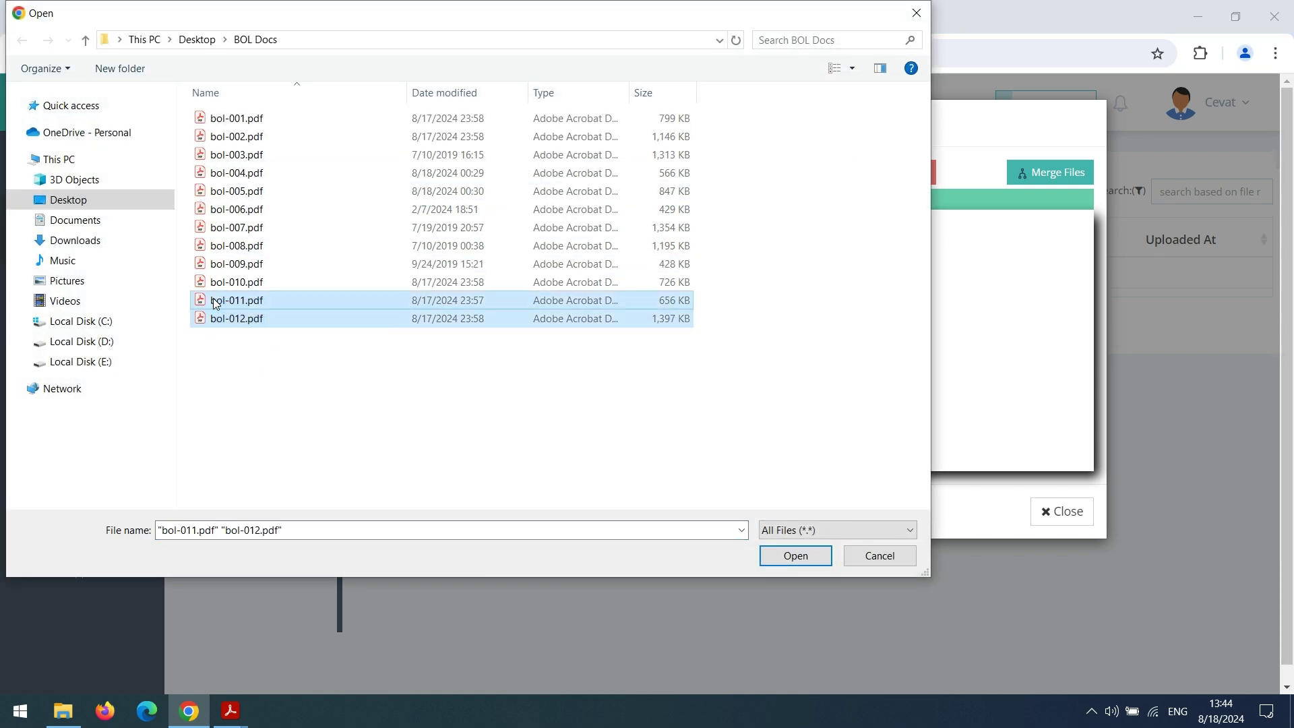
pyautogui.click(814, 558)
pyautogui.click(230, 518)
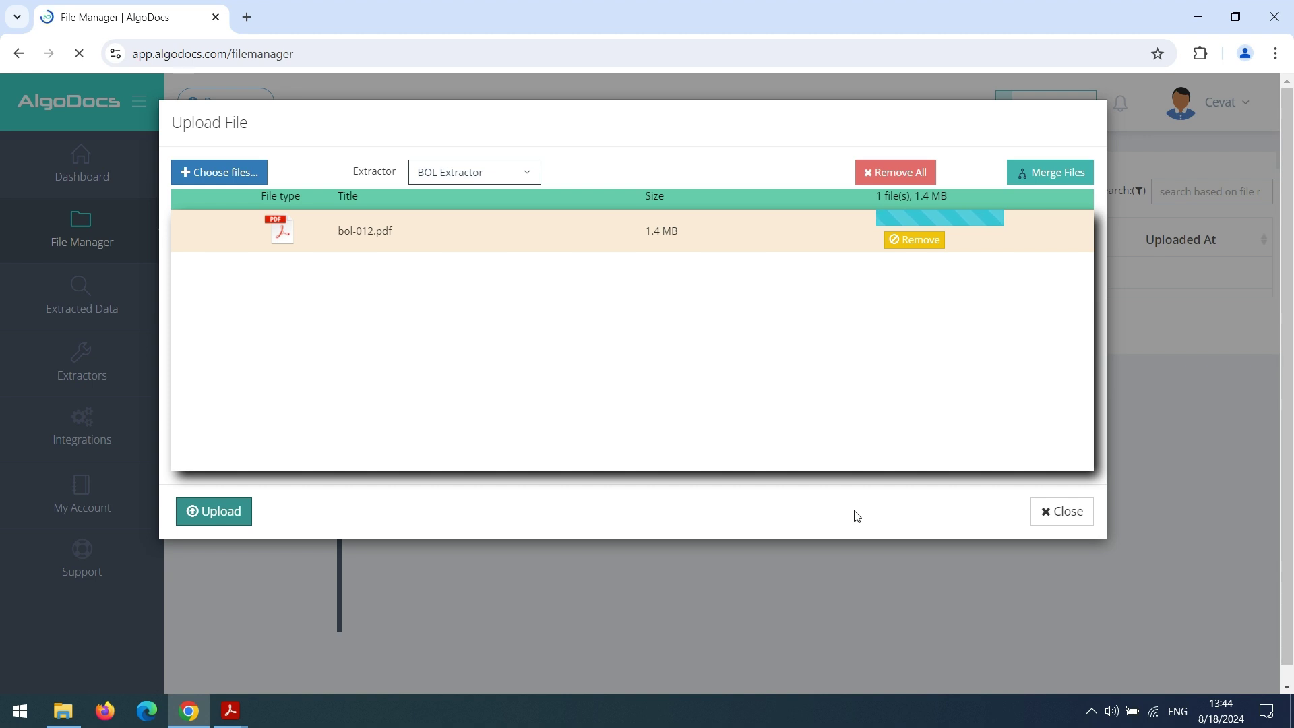
pyautogui.click(1058, 510)
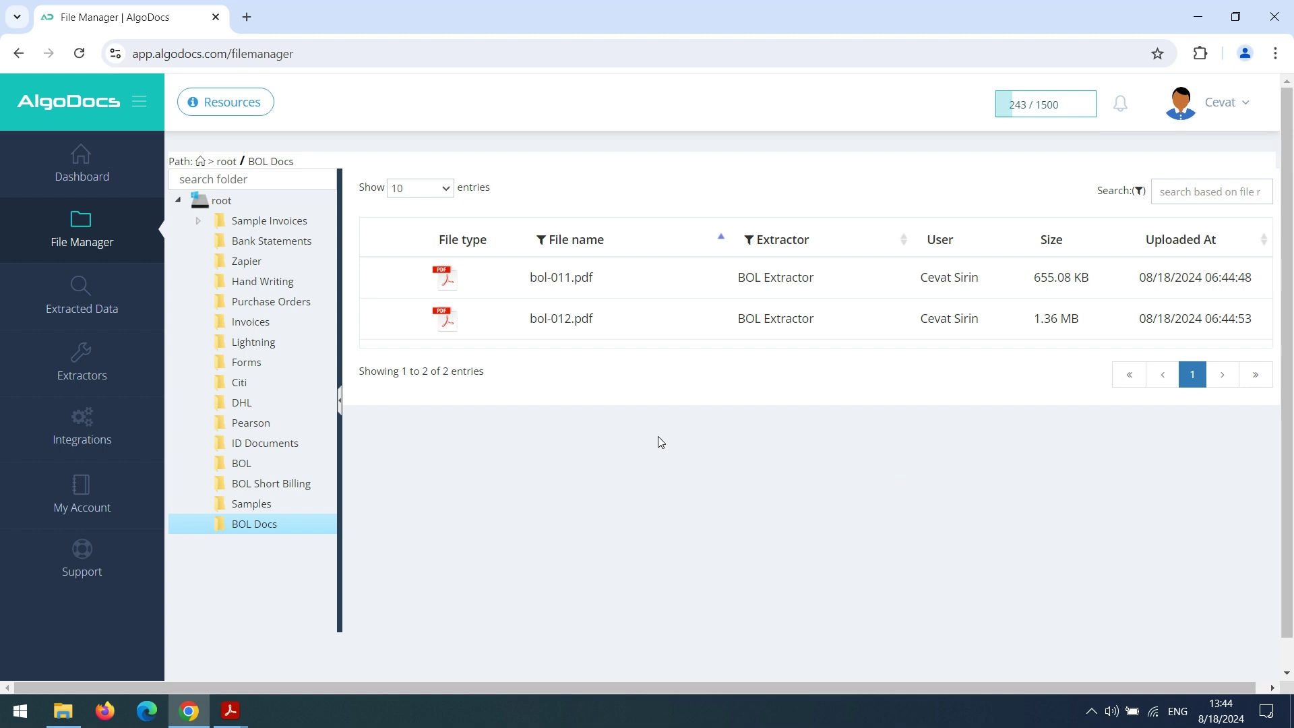
# Show the extracted data for the BOL Docs folder and the BOL Extractor
pyautogui.click(78, 288)
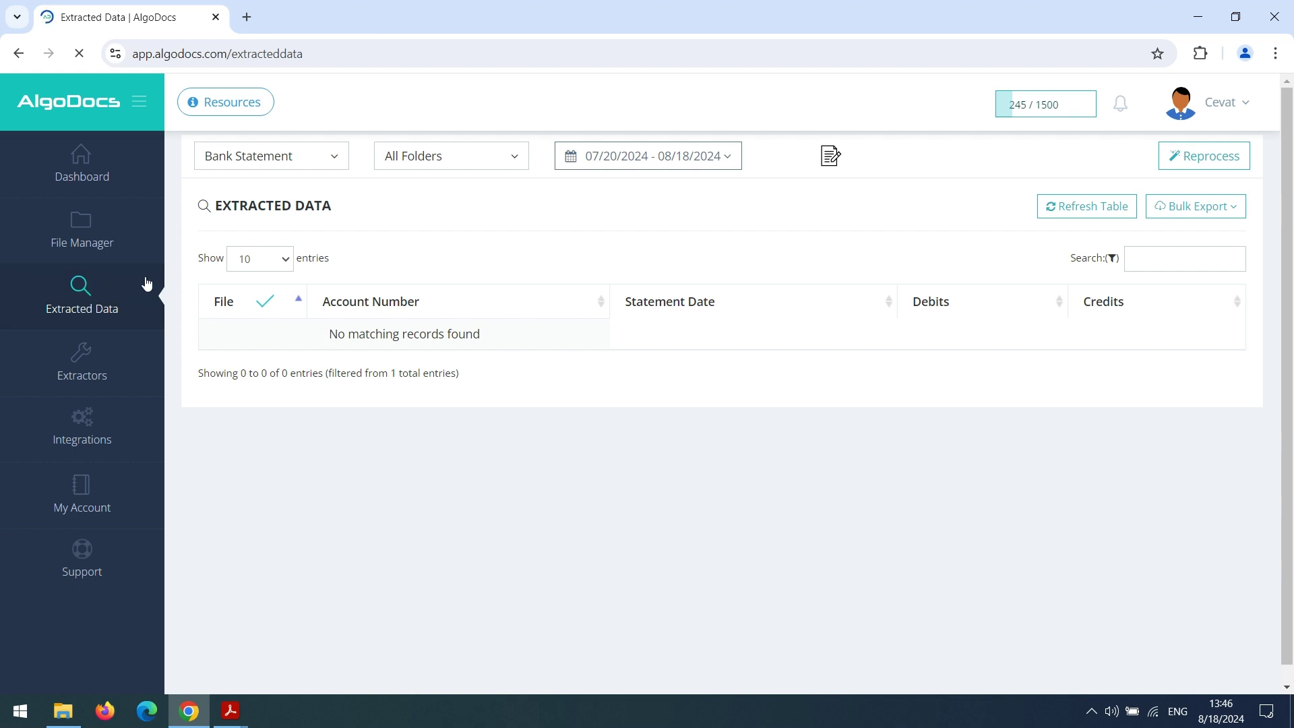
pyautogui.click(444, 163)
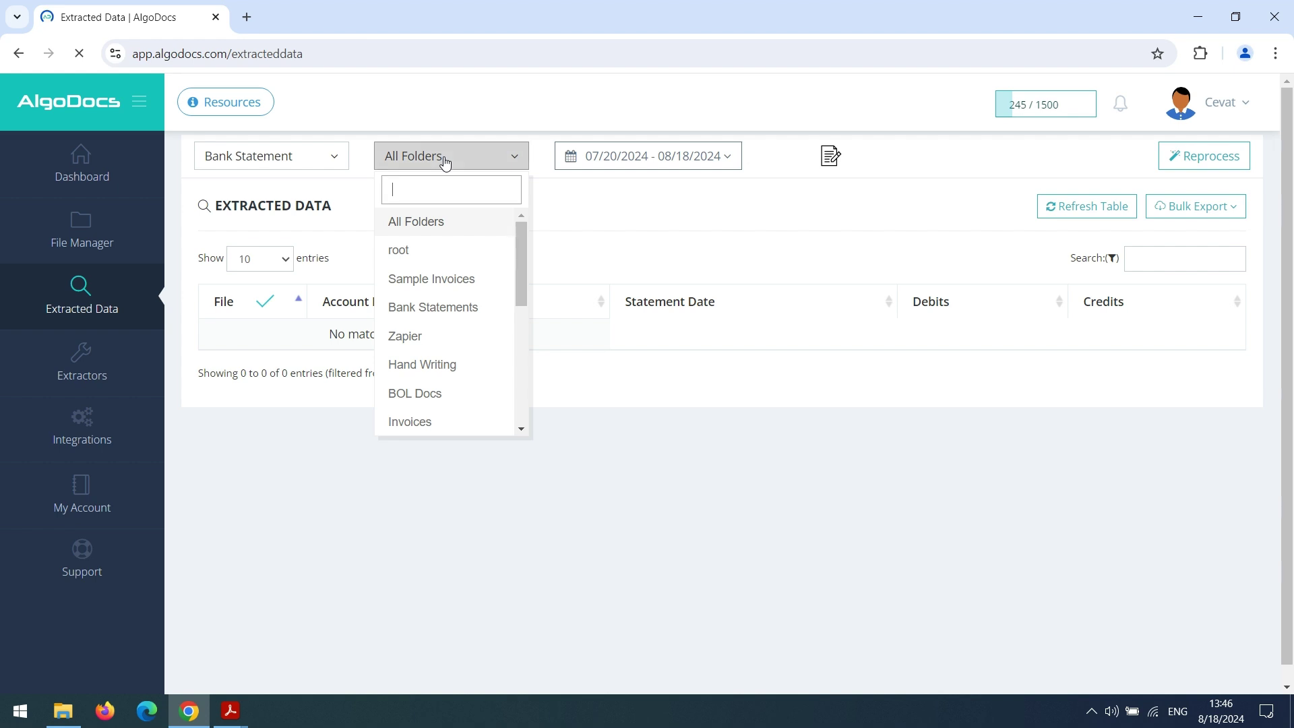
pyautogui.write('BOL')
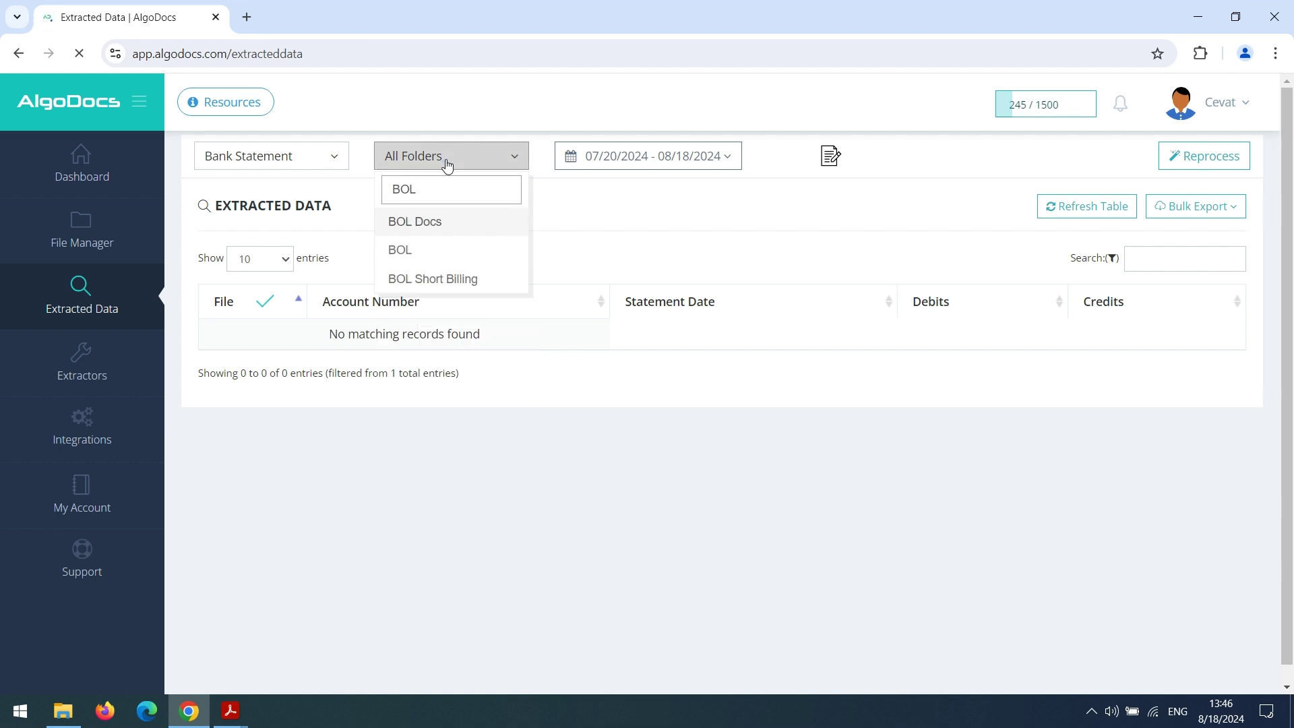
pyautogui.click(435, 224)
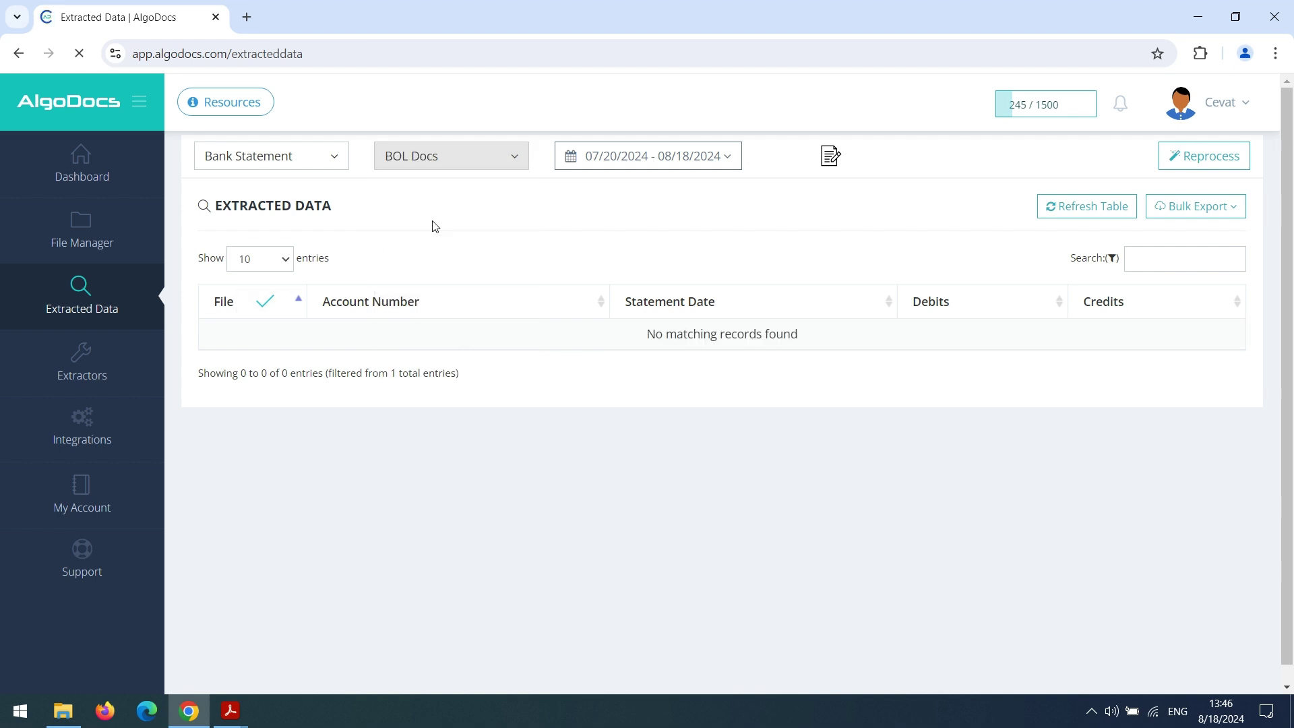
pyautogui.click(288, 175)
pyautogui.write('BOL Extractor')
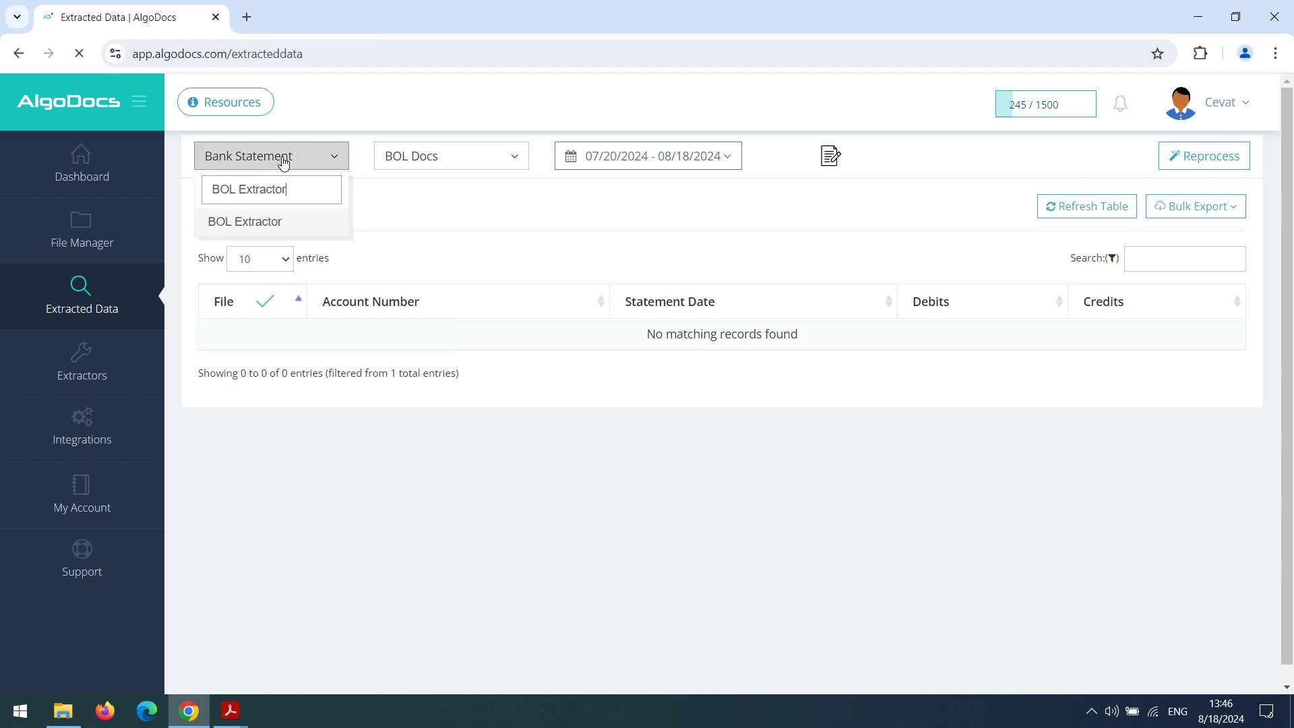
pyautogui.click(282, 219)
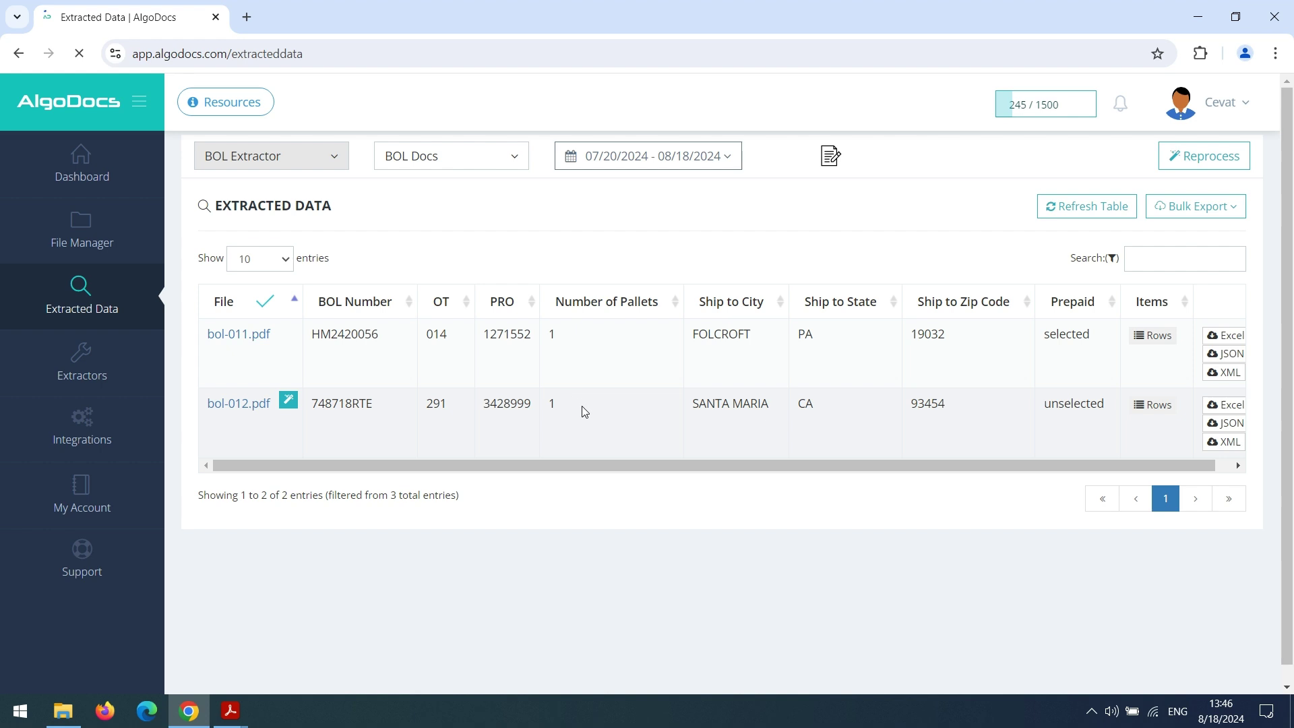
# Examine the extracted Items rows of bol-011.pdf and bol-012.pdf
pyautogui.moveTo(600, 466)
pyautogui.mouseDown()
pyautogui.moveTo(630, 468)
pyautogui.moveTo(581, 468)
pyautogui.mouseUp()
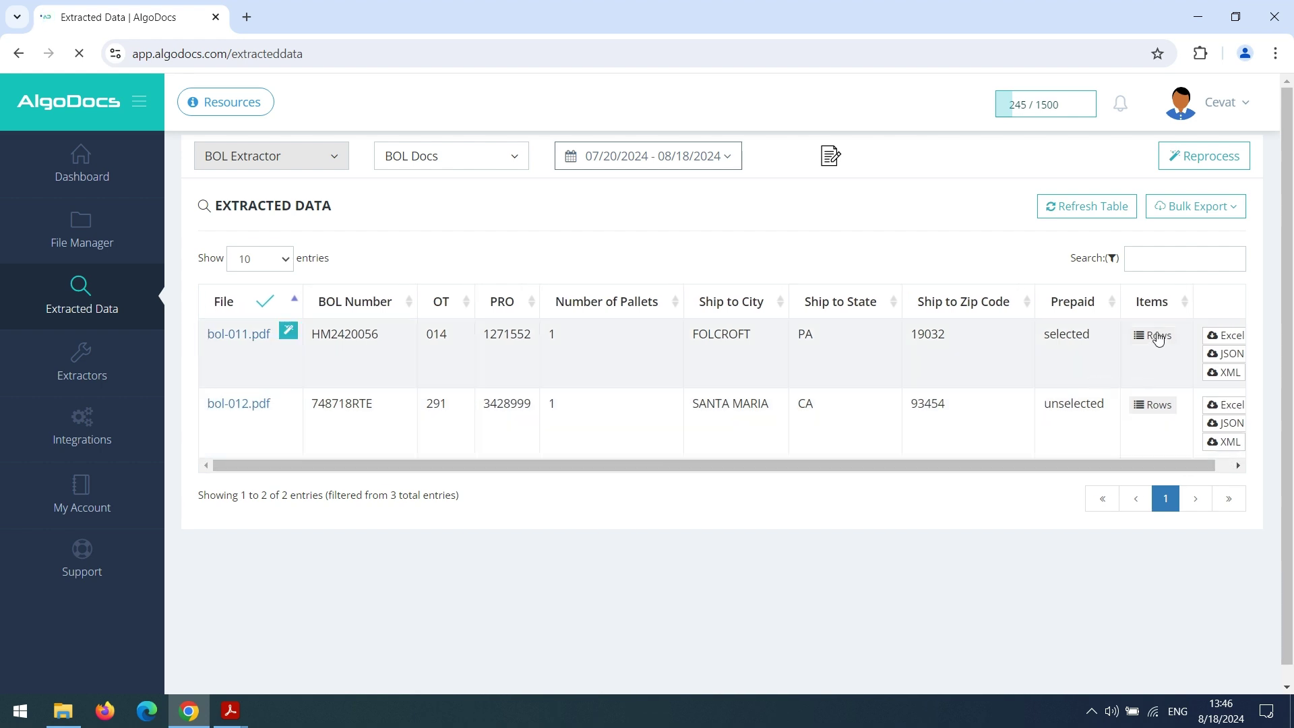
pyautogui.click(1156, 335)
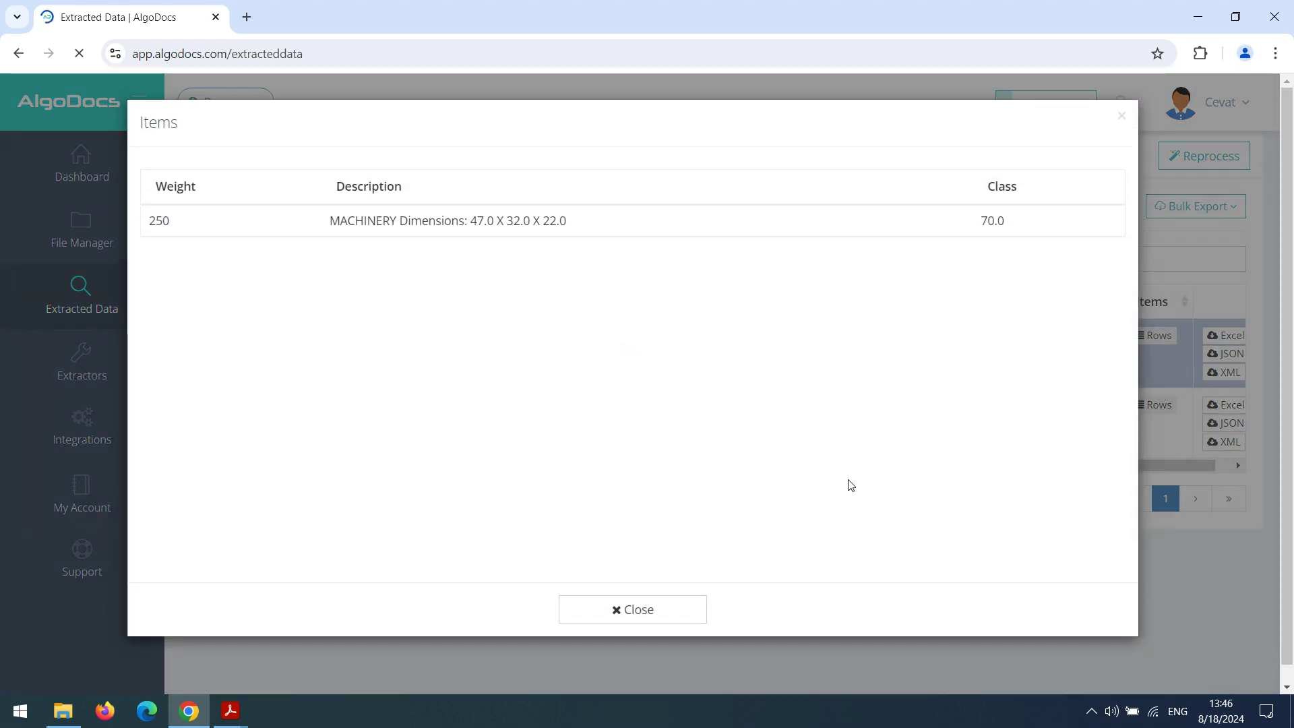
pyautogui.click(669, 610)
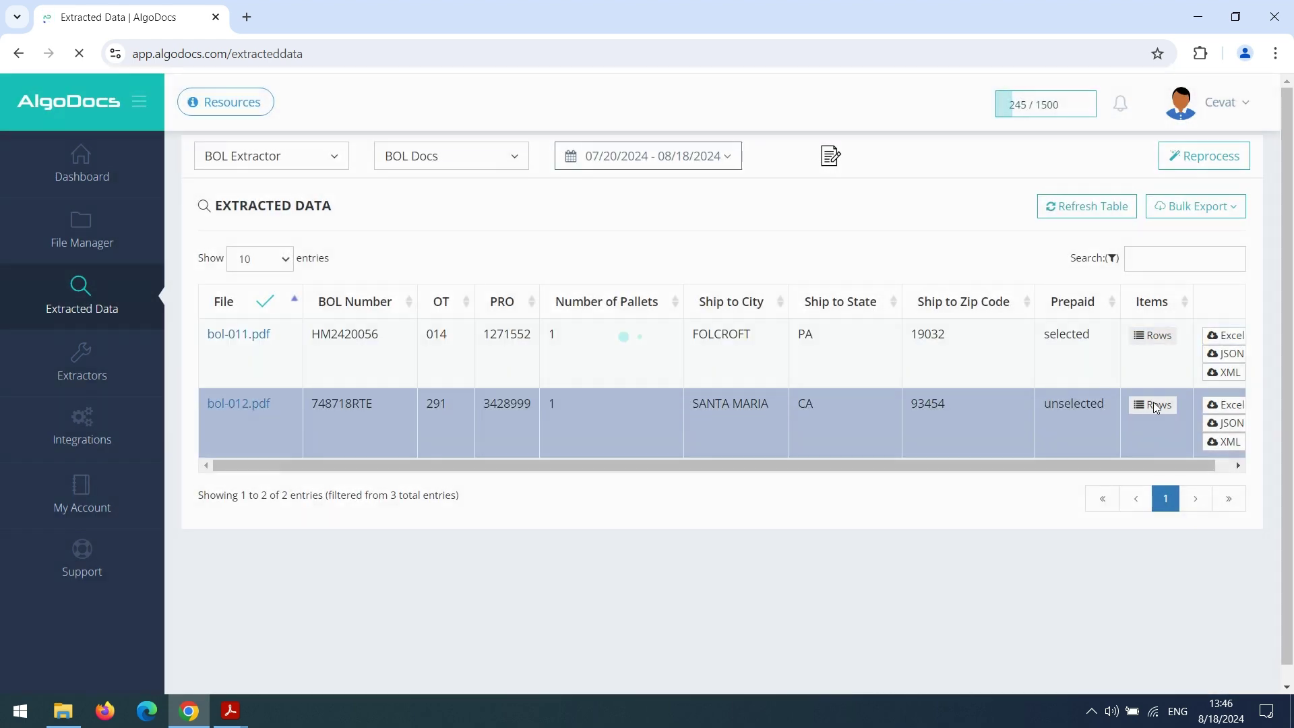
pyautogui.click(1154, 405)
pyautogui.click(614, 609)
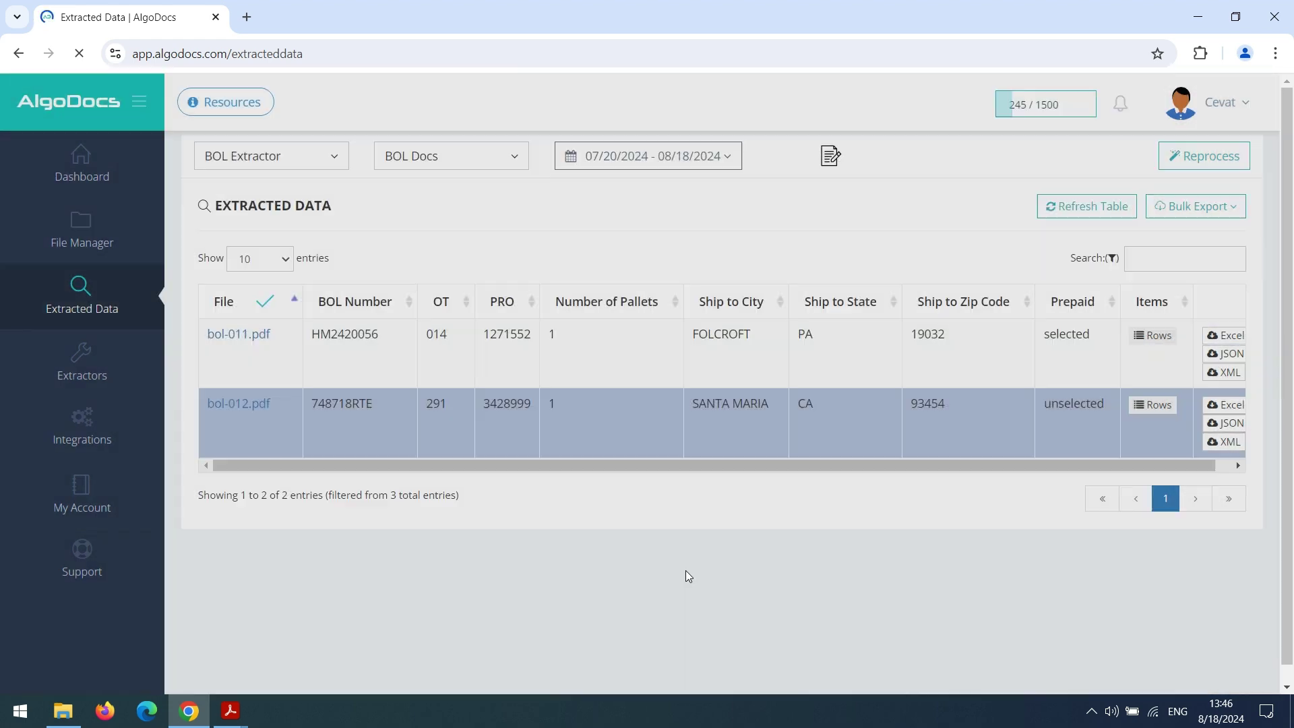
pyautogui.click(1072, 398)
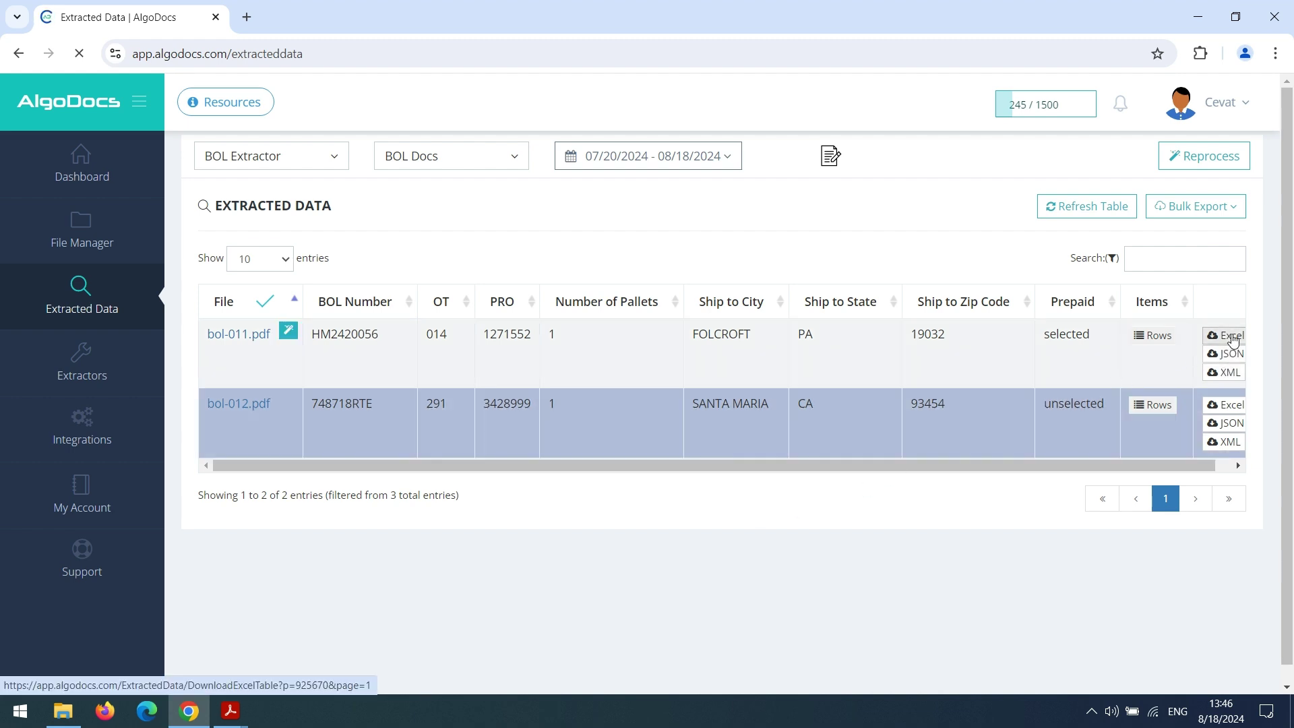
# Download the bol-011.pdf data as an Excel file, open it in Excel, enable editing and maximize the window
pyautogui.click(1232, 336)
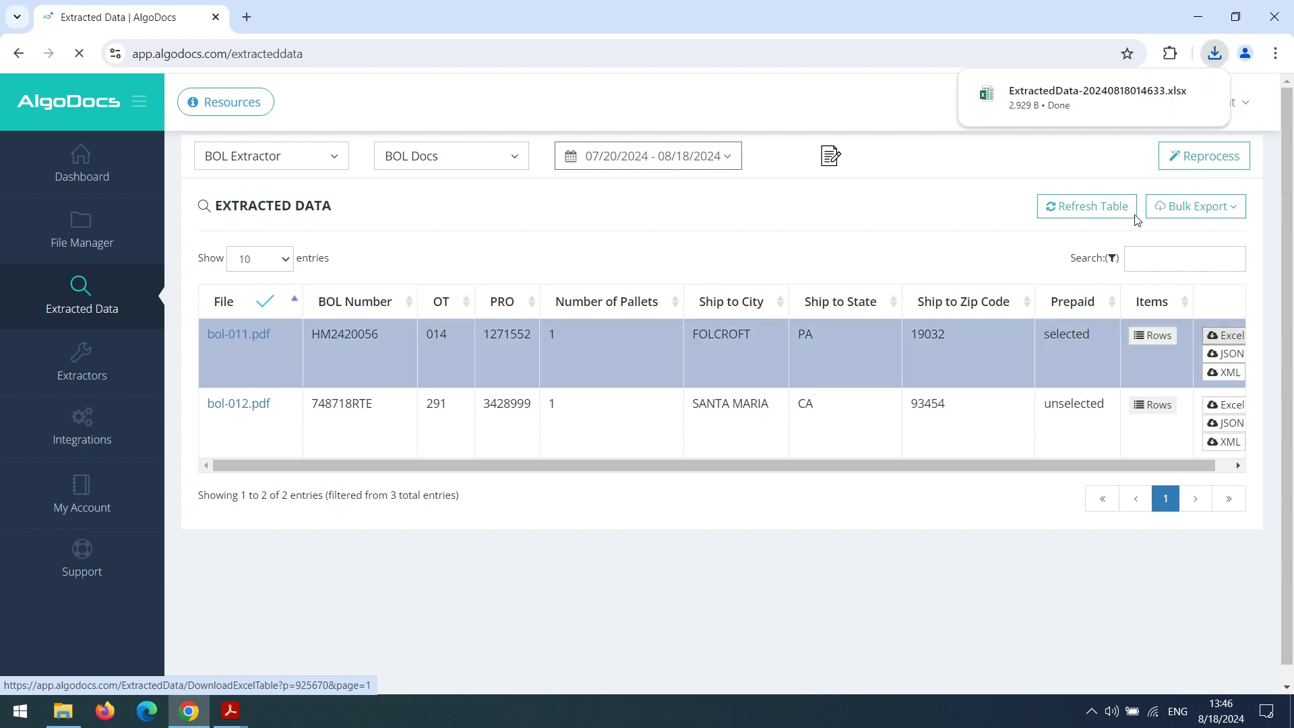
pyautogui.click(1095, 101)
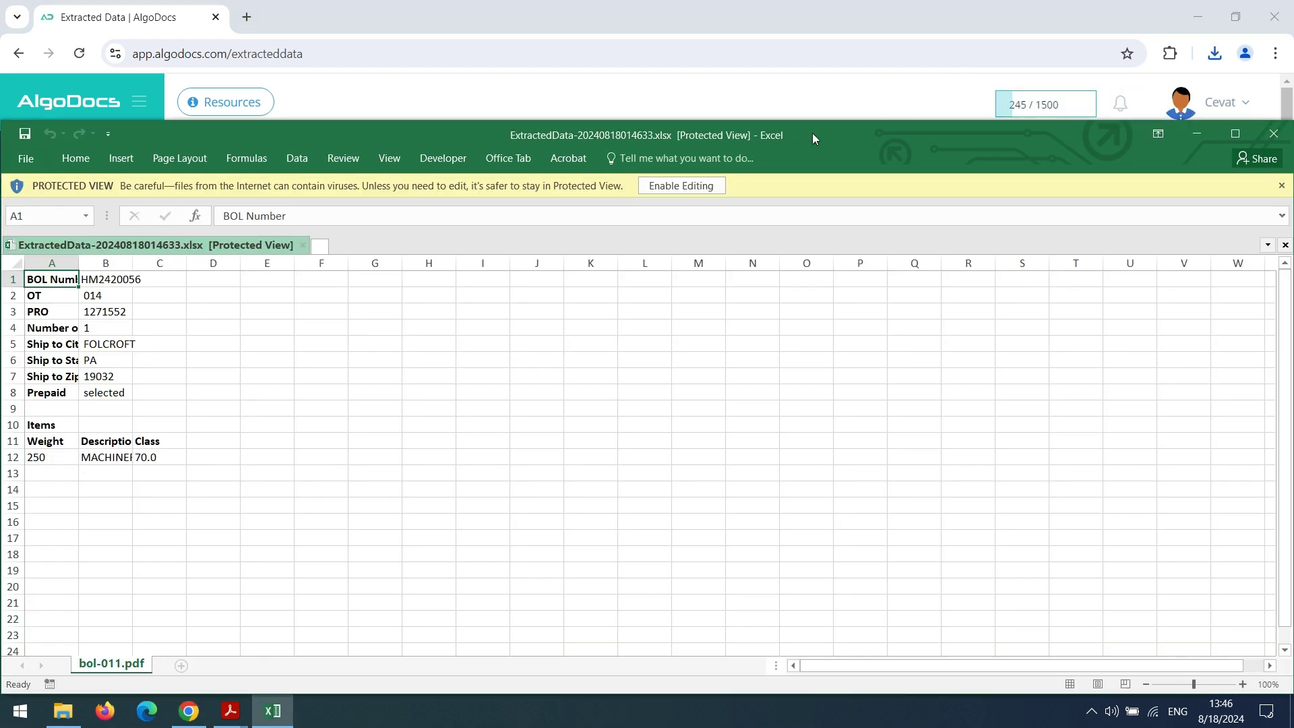
pyautogui.click(681, 185)
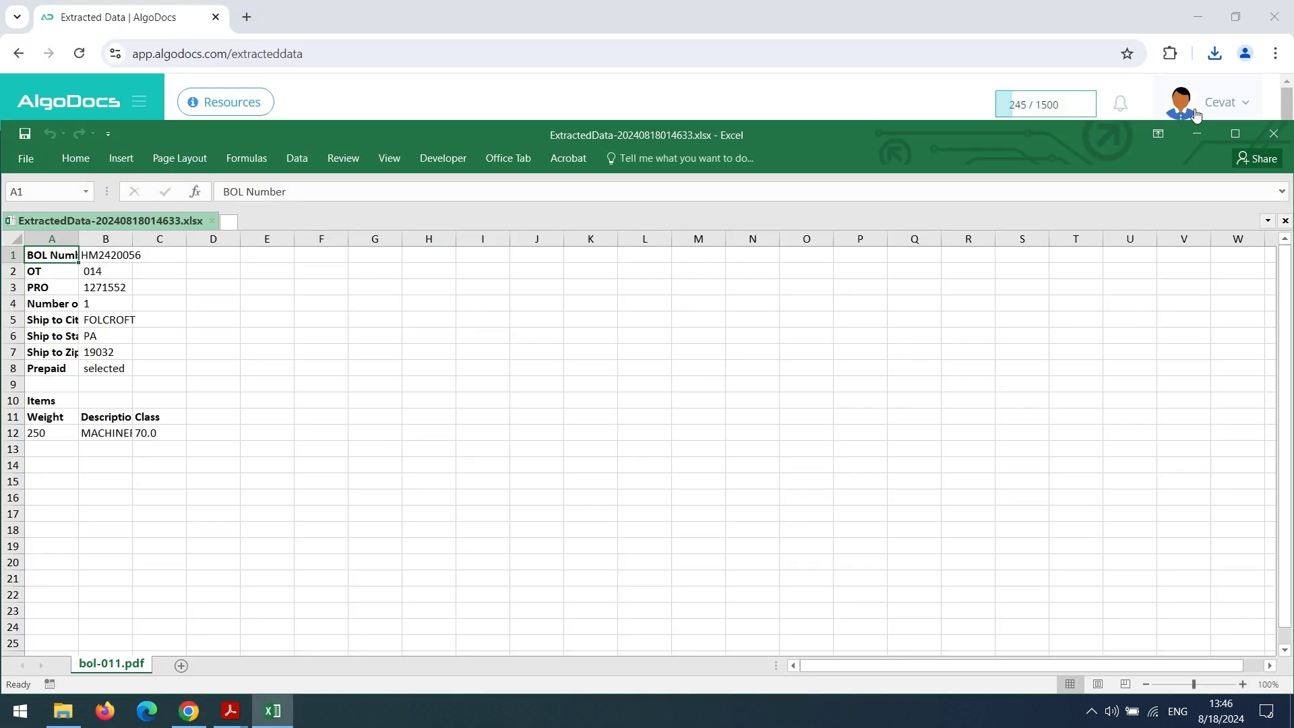
pyautogui.click(1236, 134)
# Widen columns A to C of the bol-011.pdf sheet to fit their contents
pyautogui.scroll(4, 228, 290)
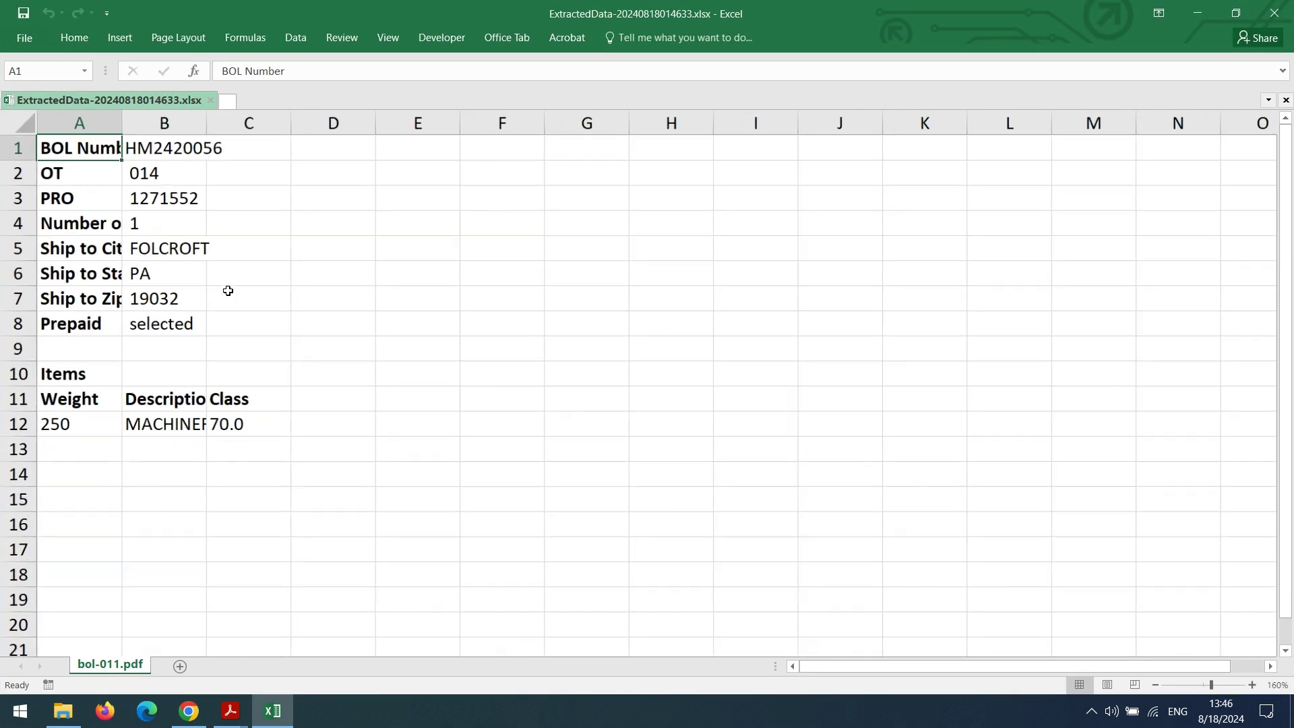
pyautogui.moveTo(89, 122); pyautogui.dragTo(707, 125)
pyautogui.hotkey('ctrl', 'End')
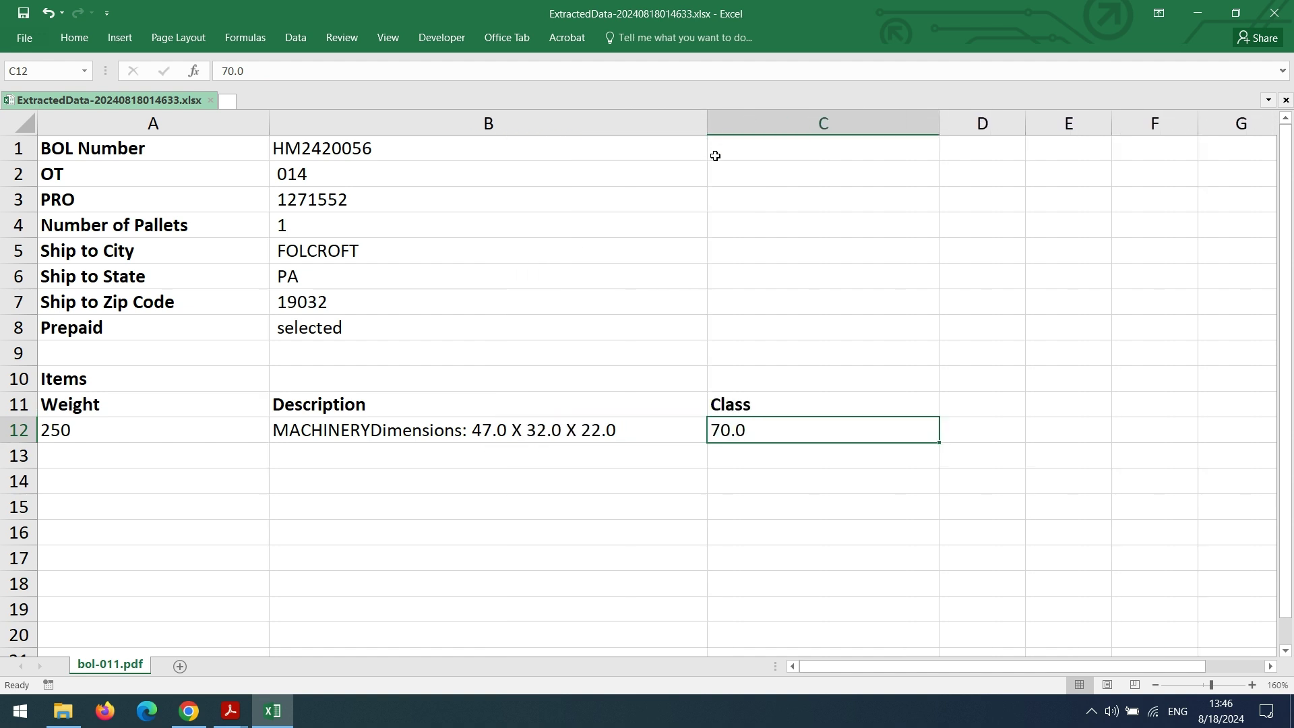
pyautogui.click(570, 469)
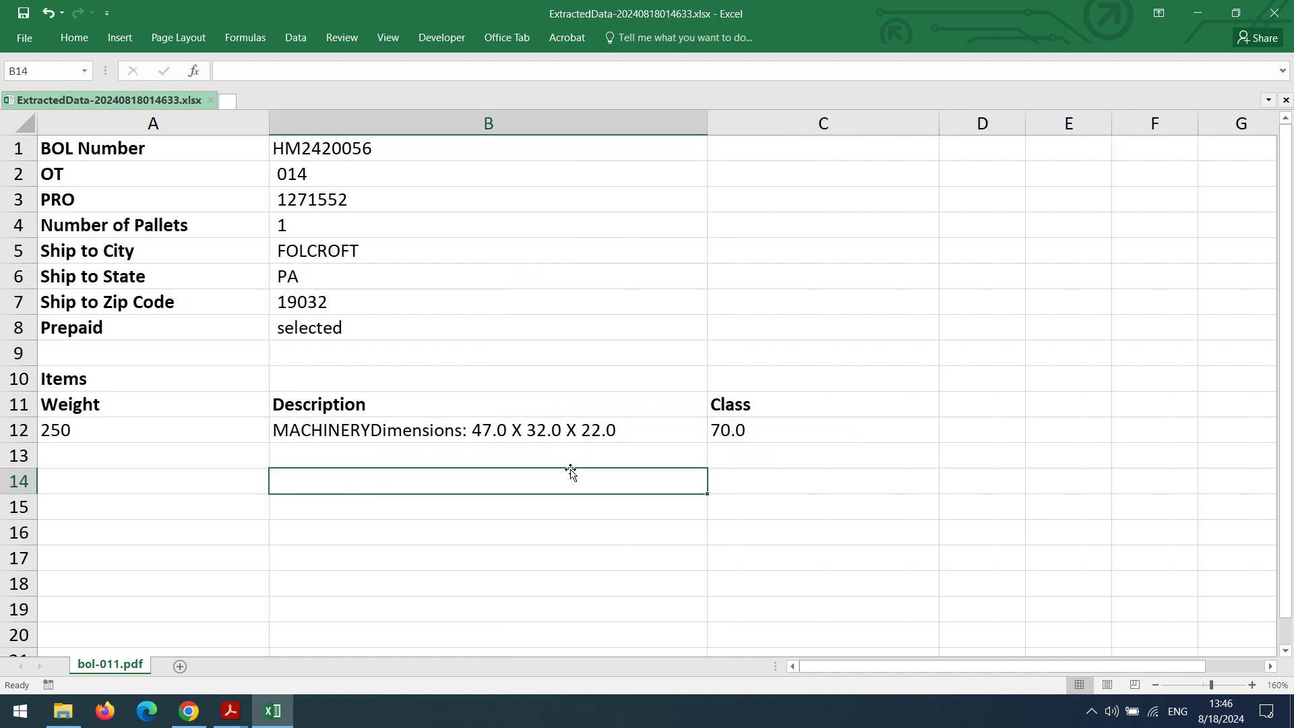
# Return to AlgoDocs in Chrome and compare the extracted fields of bol-011.pdf with its document in the review view
pyautogui.click(188, 711)
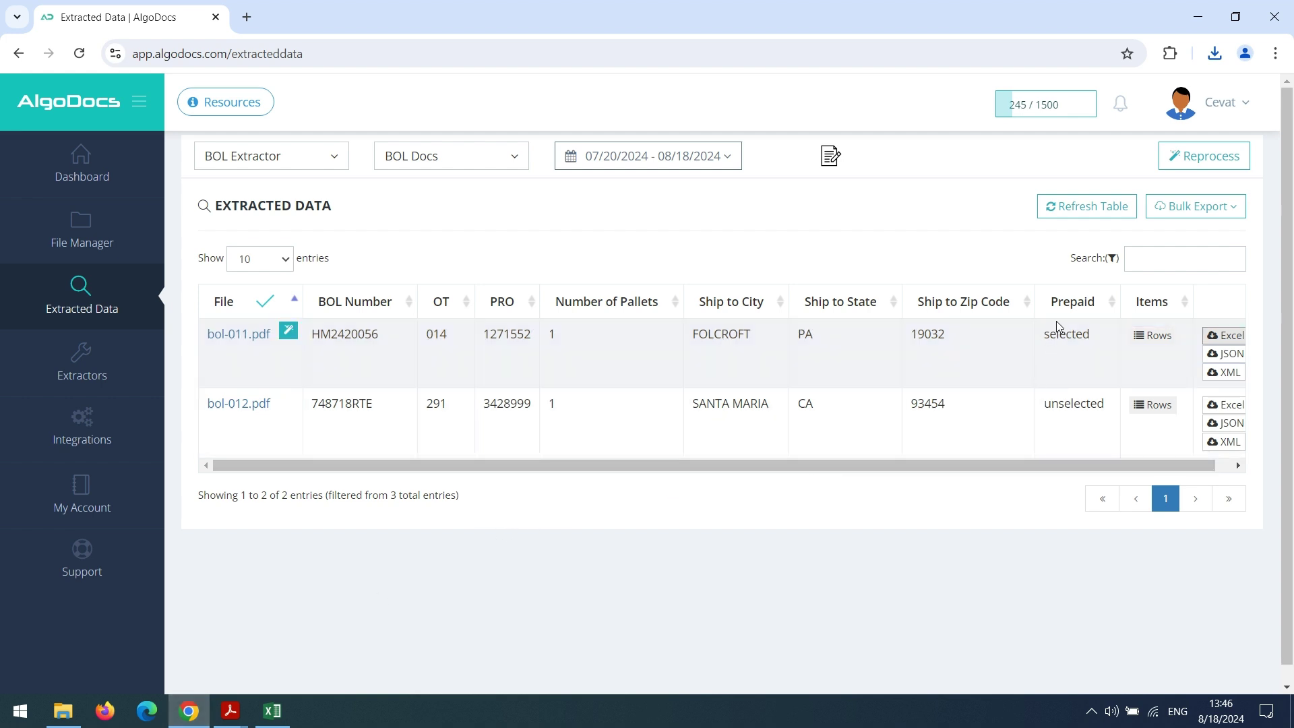
pyautogui.click(829, 155)
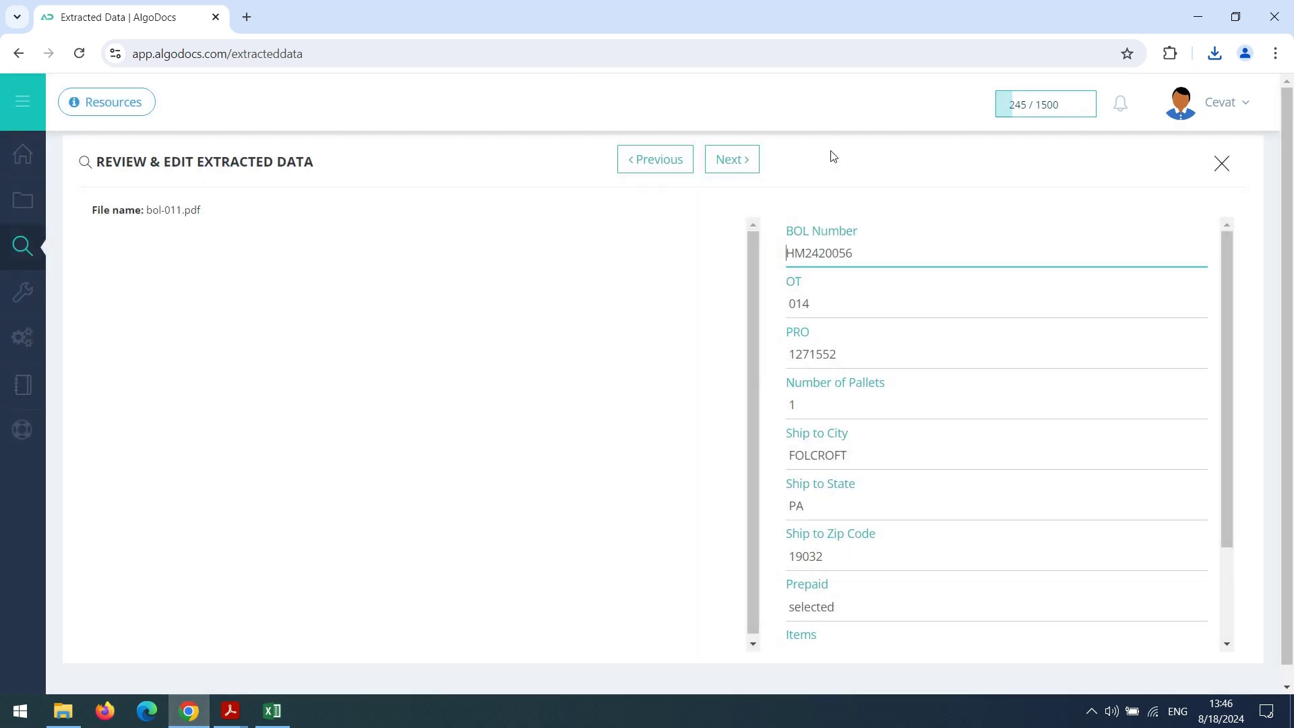
pyautogui.scroll(-2, 834, 337)
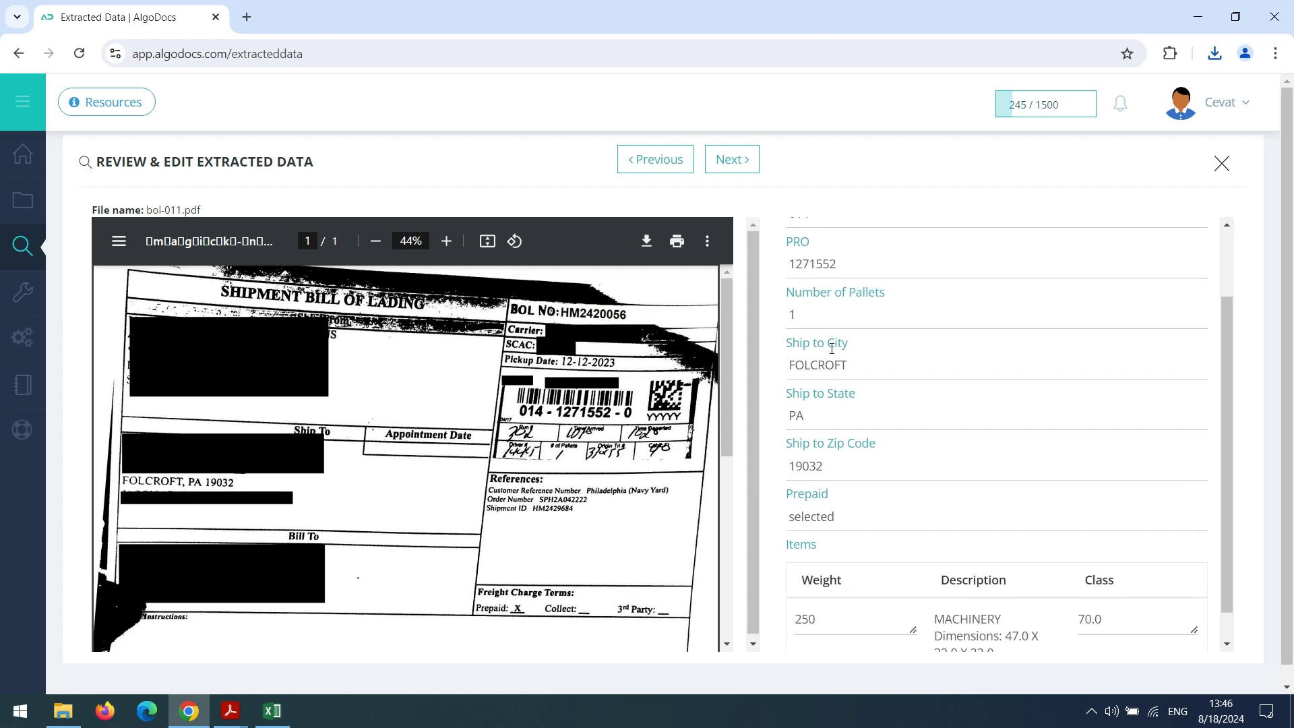
pyautogui.scroll(2, 833, 350)
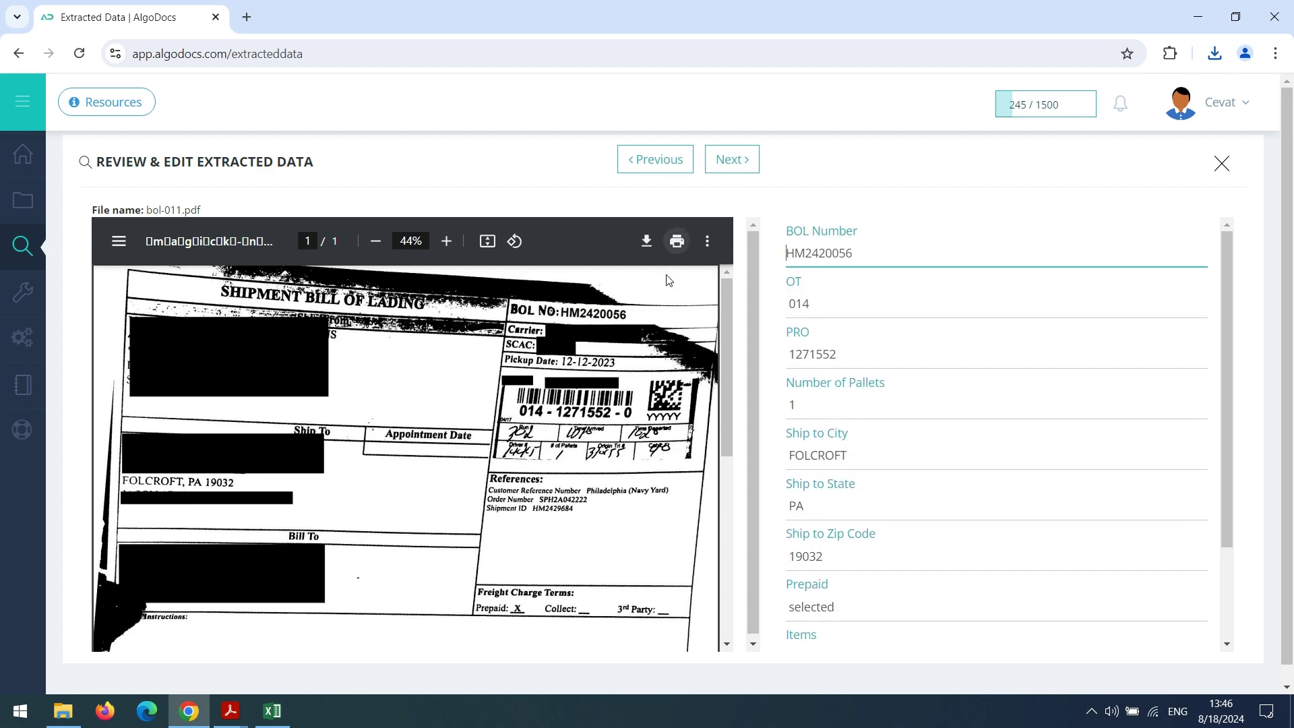
pyautogui.scroll(-5, 619, 355)
pyautogui.scroll(5, 620, 355)
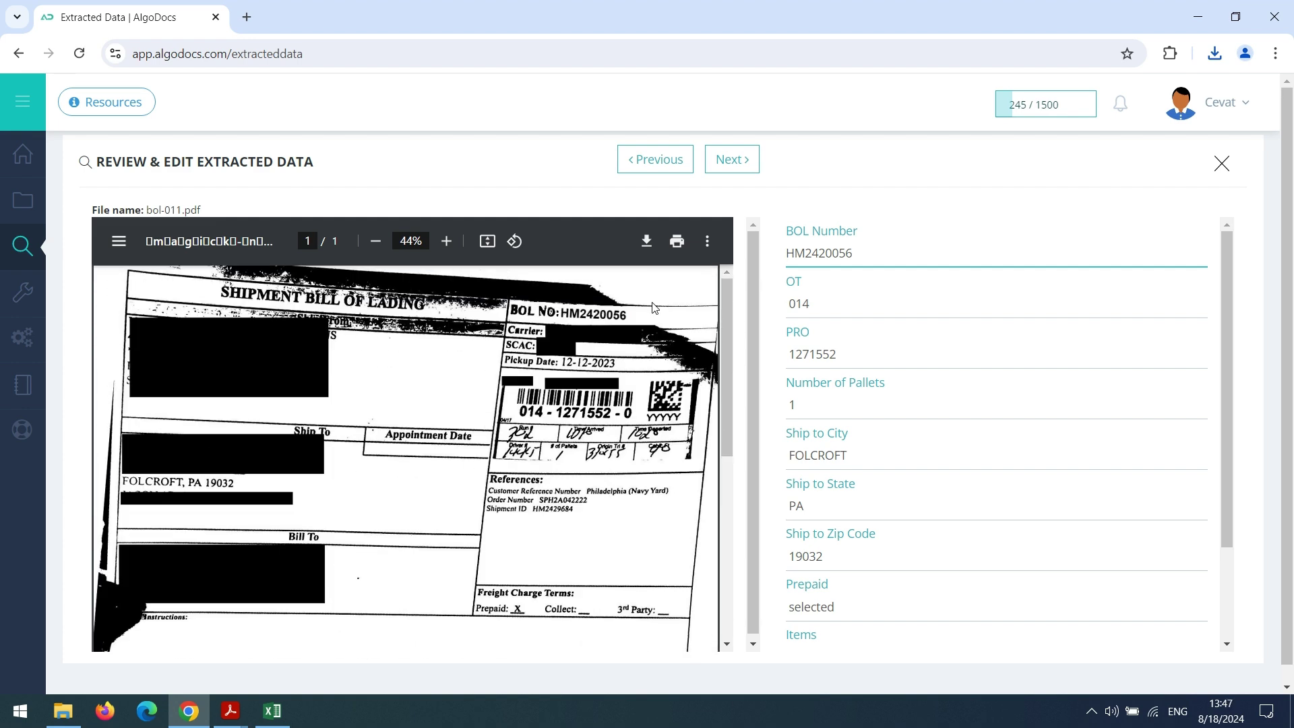
# Compare the extracted fields and items of bol-012.pdf with its document, and close the review view
pyautogui.click(731, 162)
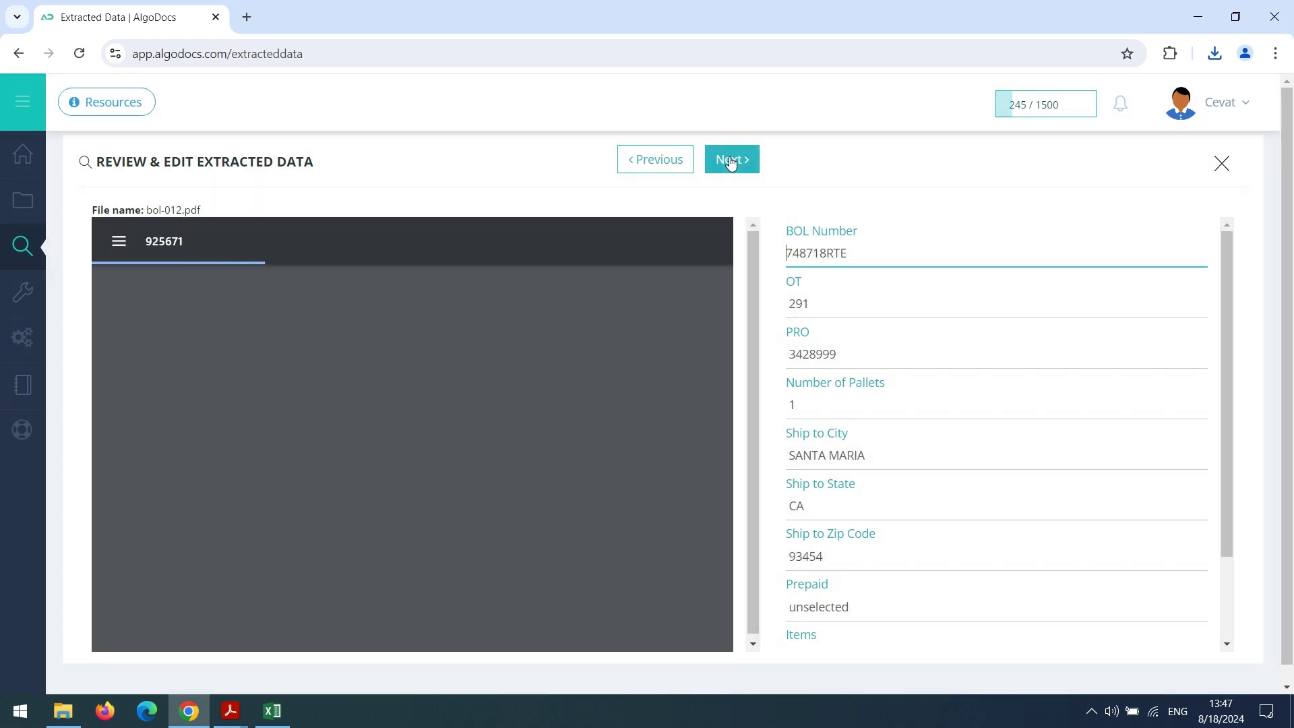
pyautogui.scroll(-2, 814, 330)
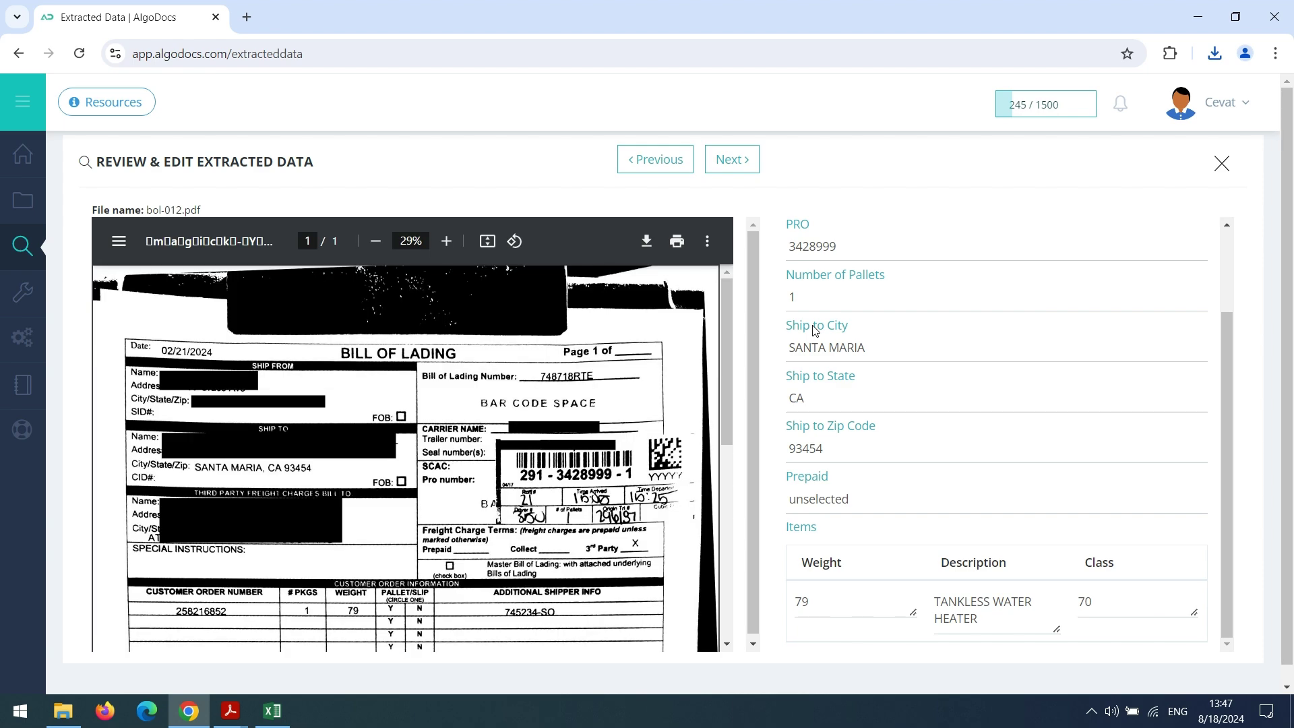
pyautogui.scroll(2, 815, 330)
pyautogui.scroll(-5, 659, 422)
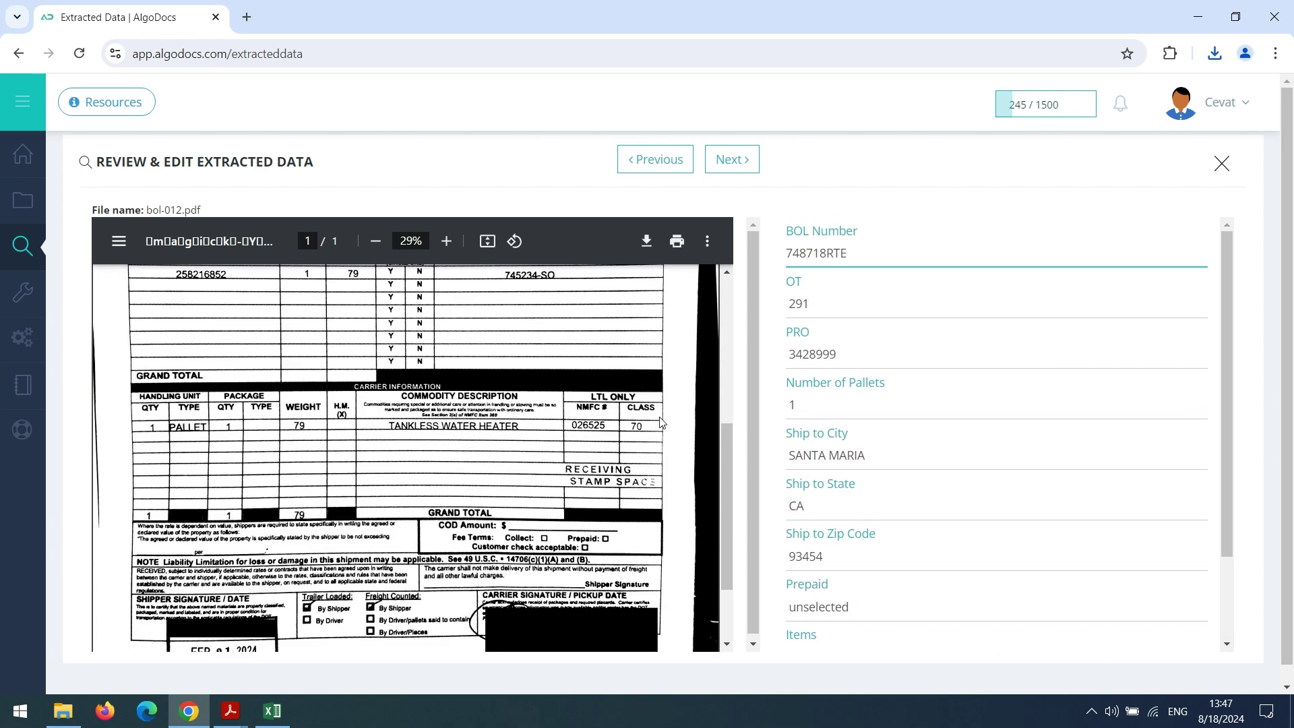
pyautogui.scroll(5, 660, 422)
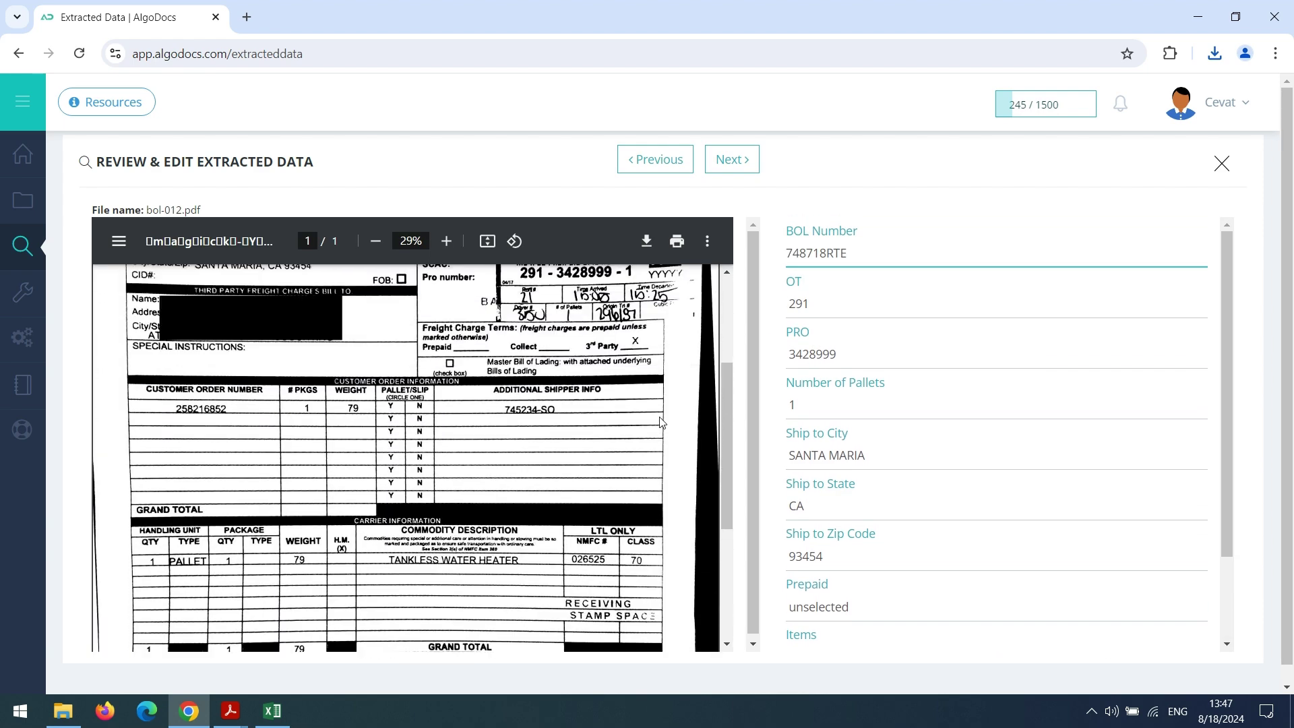
pyautogui.click(1221, 163)
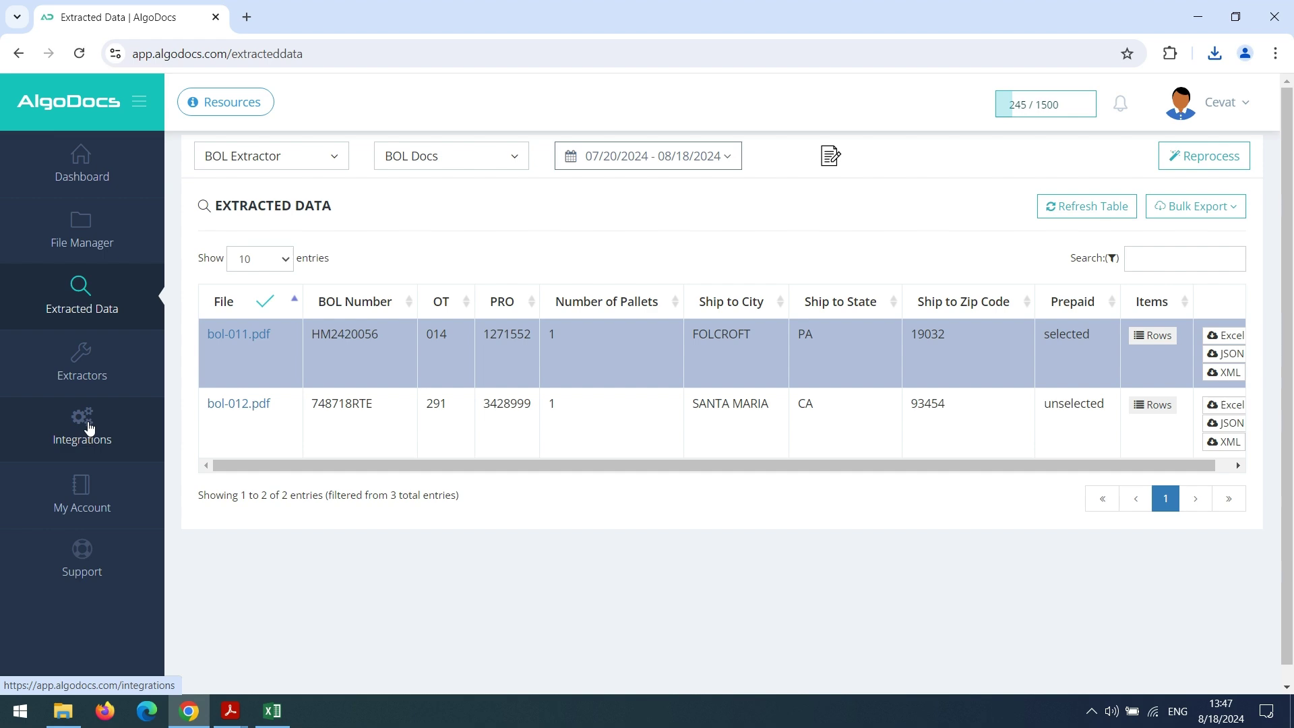
# Look through the available integrations for importing documents and exporting extracted data
pyautogui.click(89, 427)
pyautogui.scroll(-4, 244, 429)
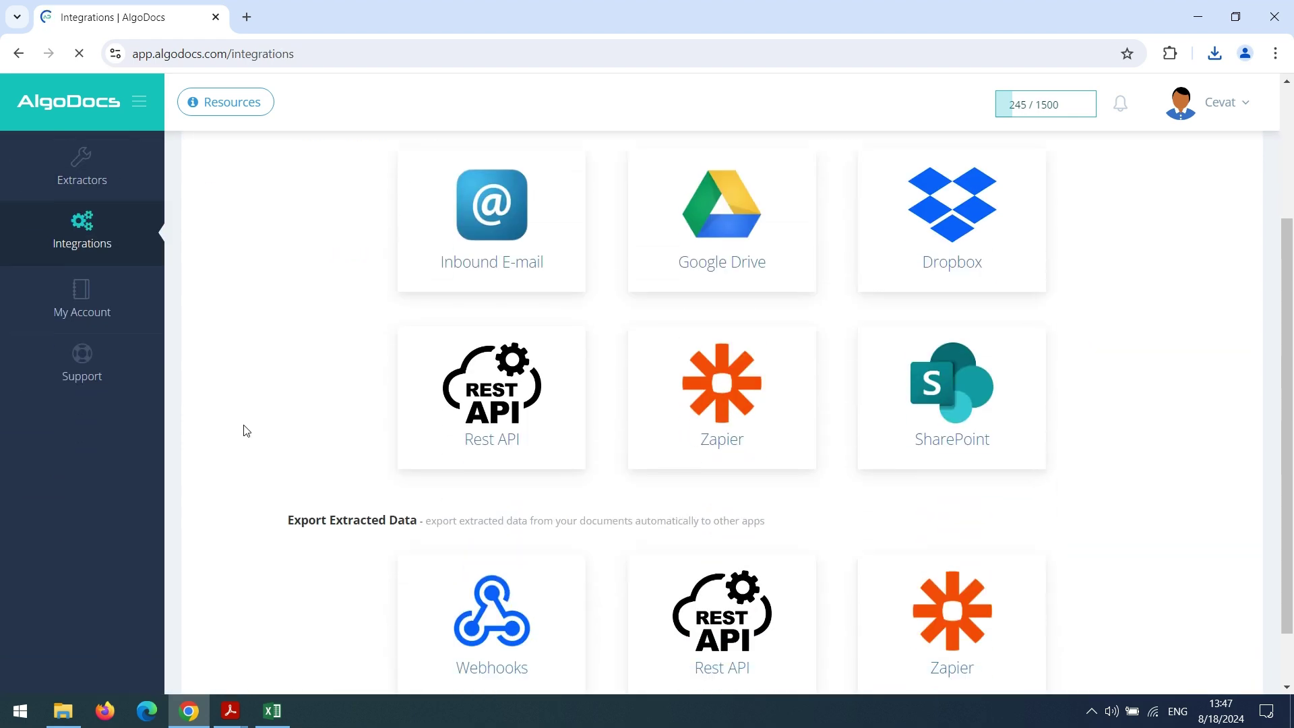
pyautogui.scroll(4, 301, 476)
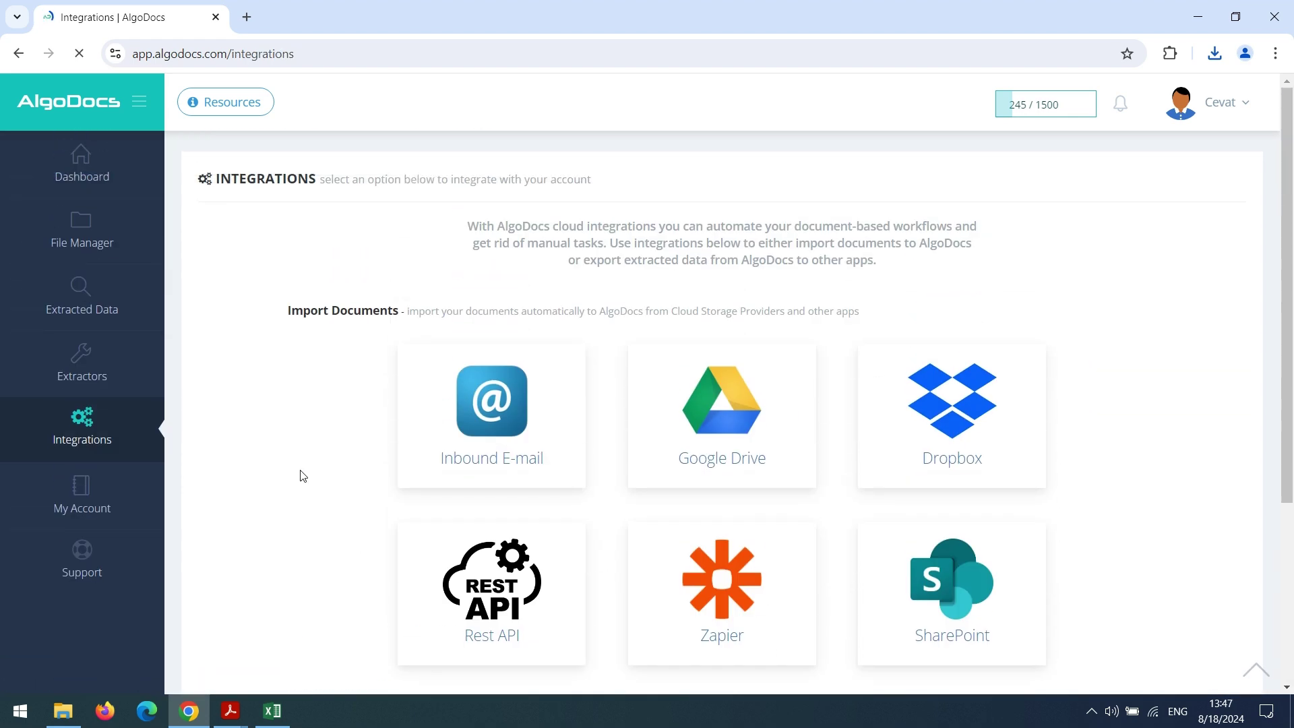